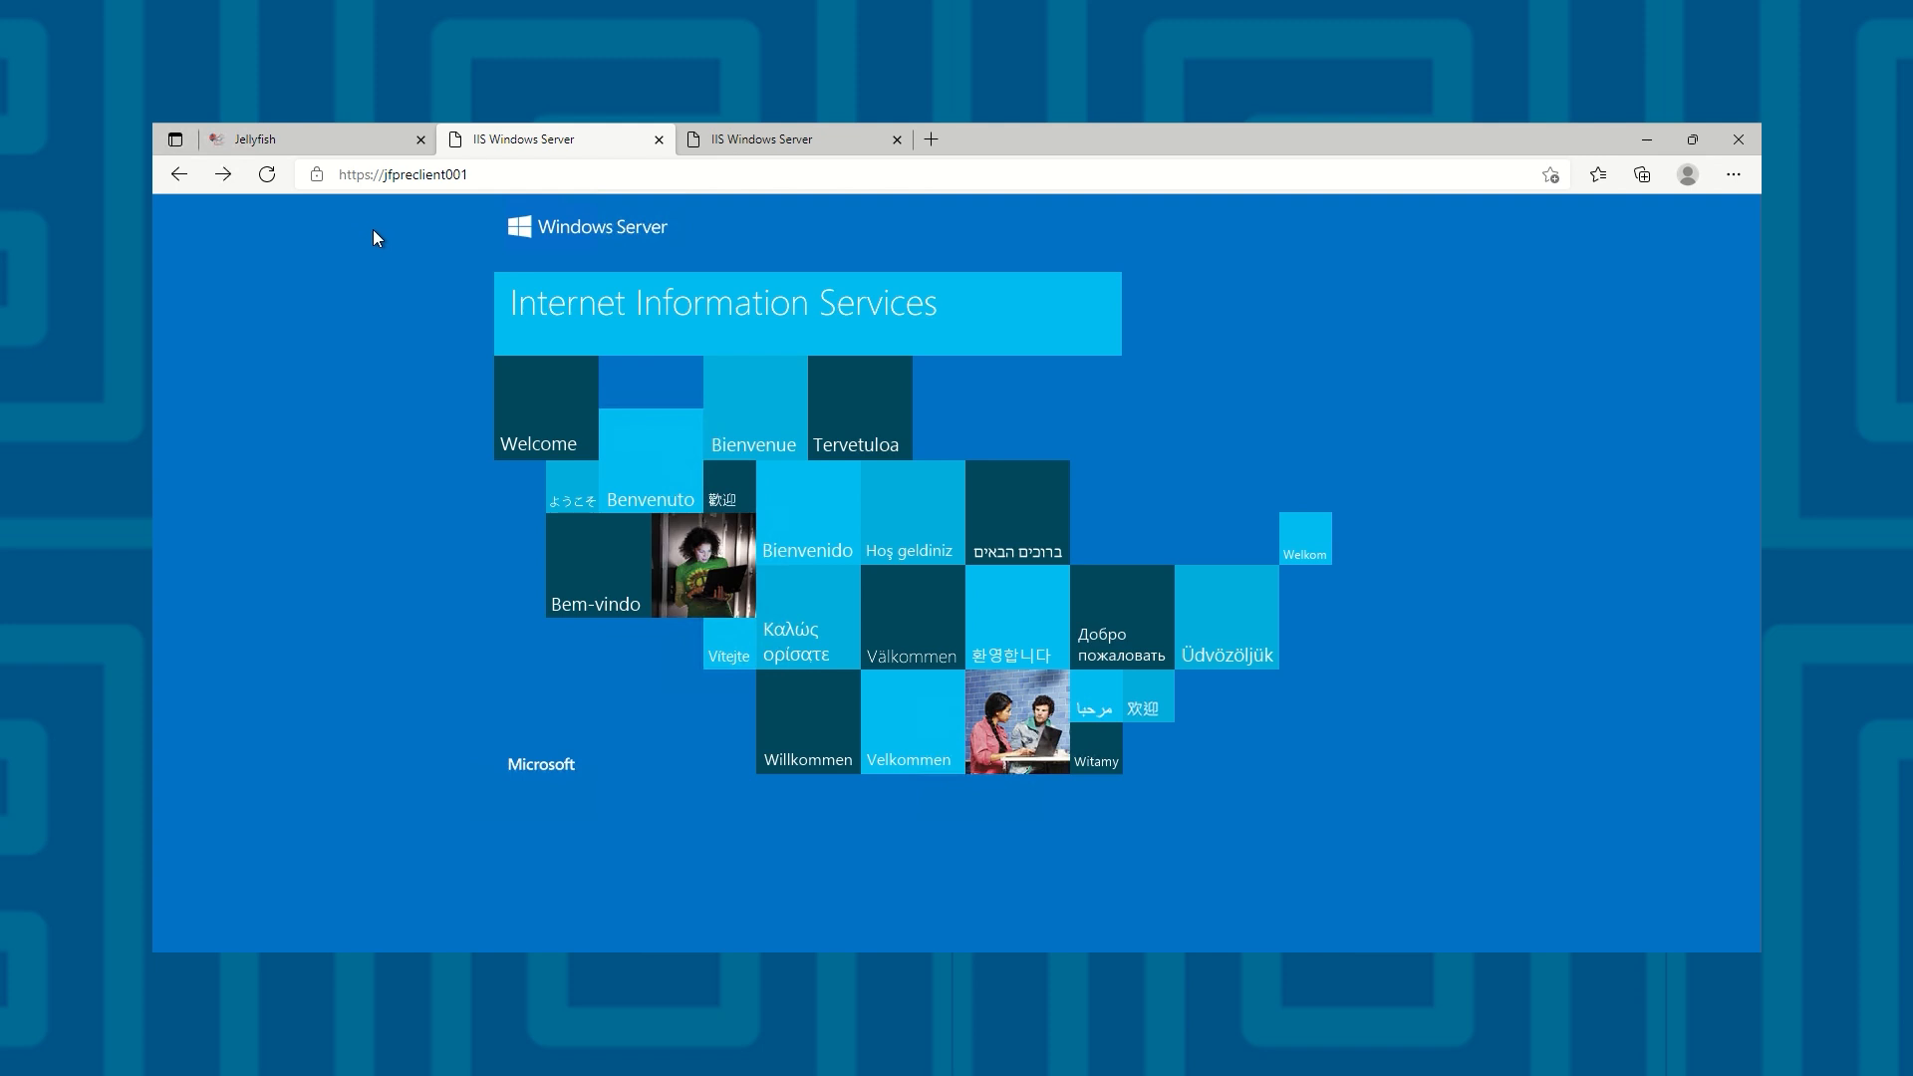
# Review the Jellyfish auto-enrollment rule for the Computer Auto Enrollment (NZGovtCA313) template
pyautogui.click(359, 140)
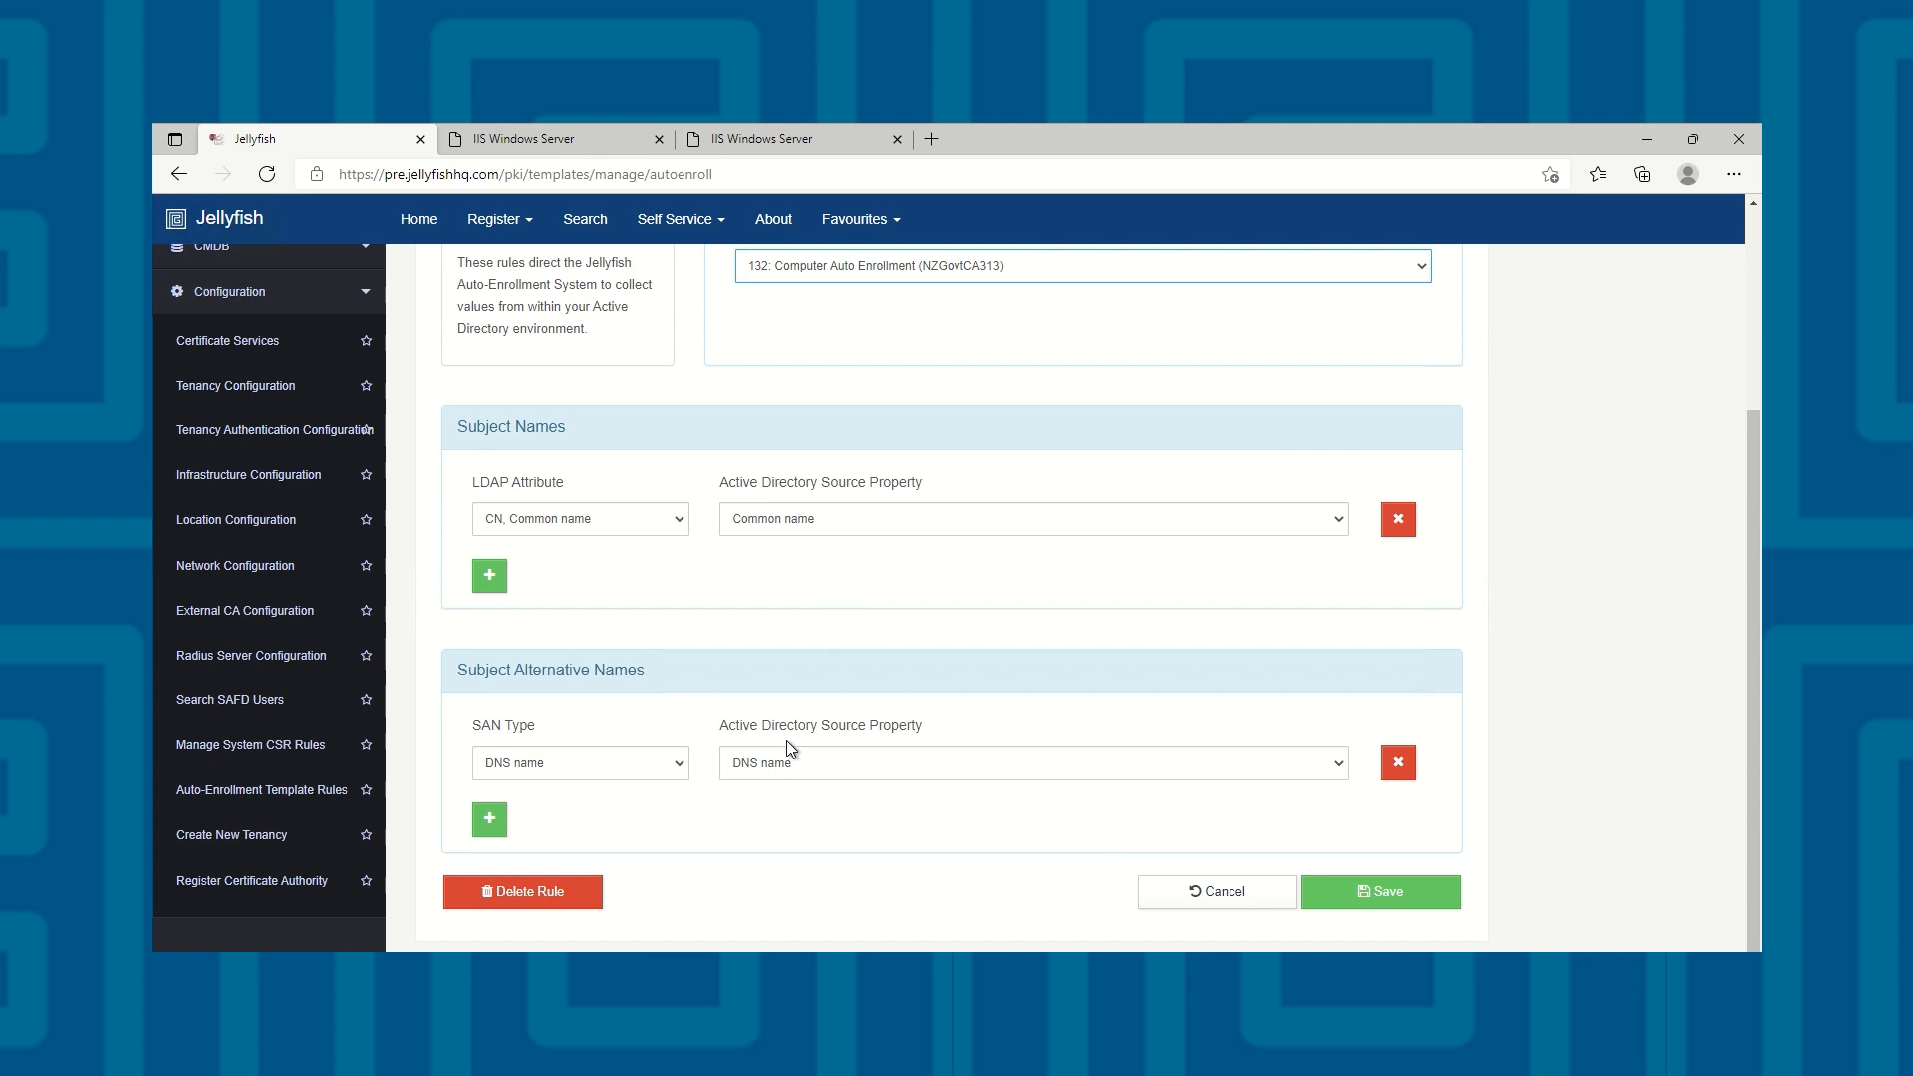
pyautogui.click(1645, 140)
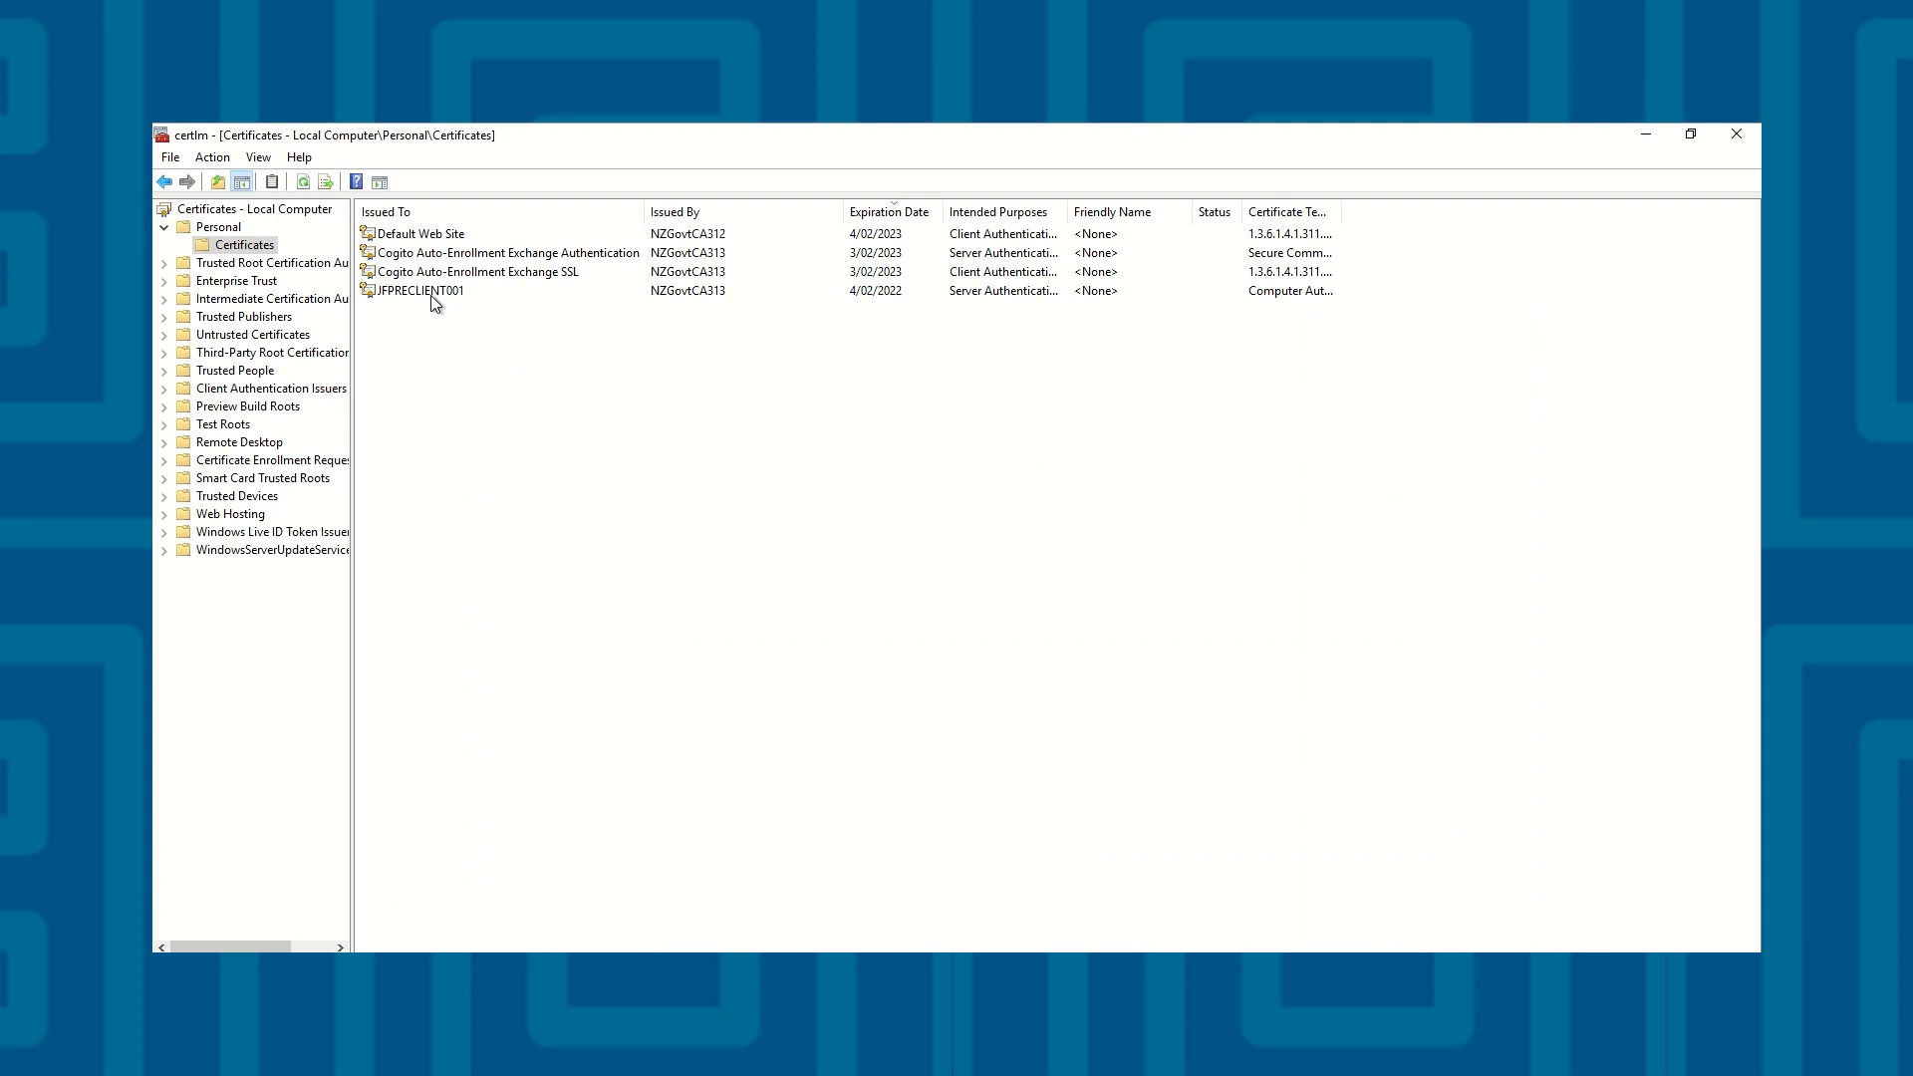
# Check the serial number and the validity start and end of the JFPRECLIENT001 certificate in the local computer's personal store
pyautogui.doubleClick(434, 294)
pyautogui.click(245, 180)
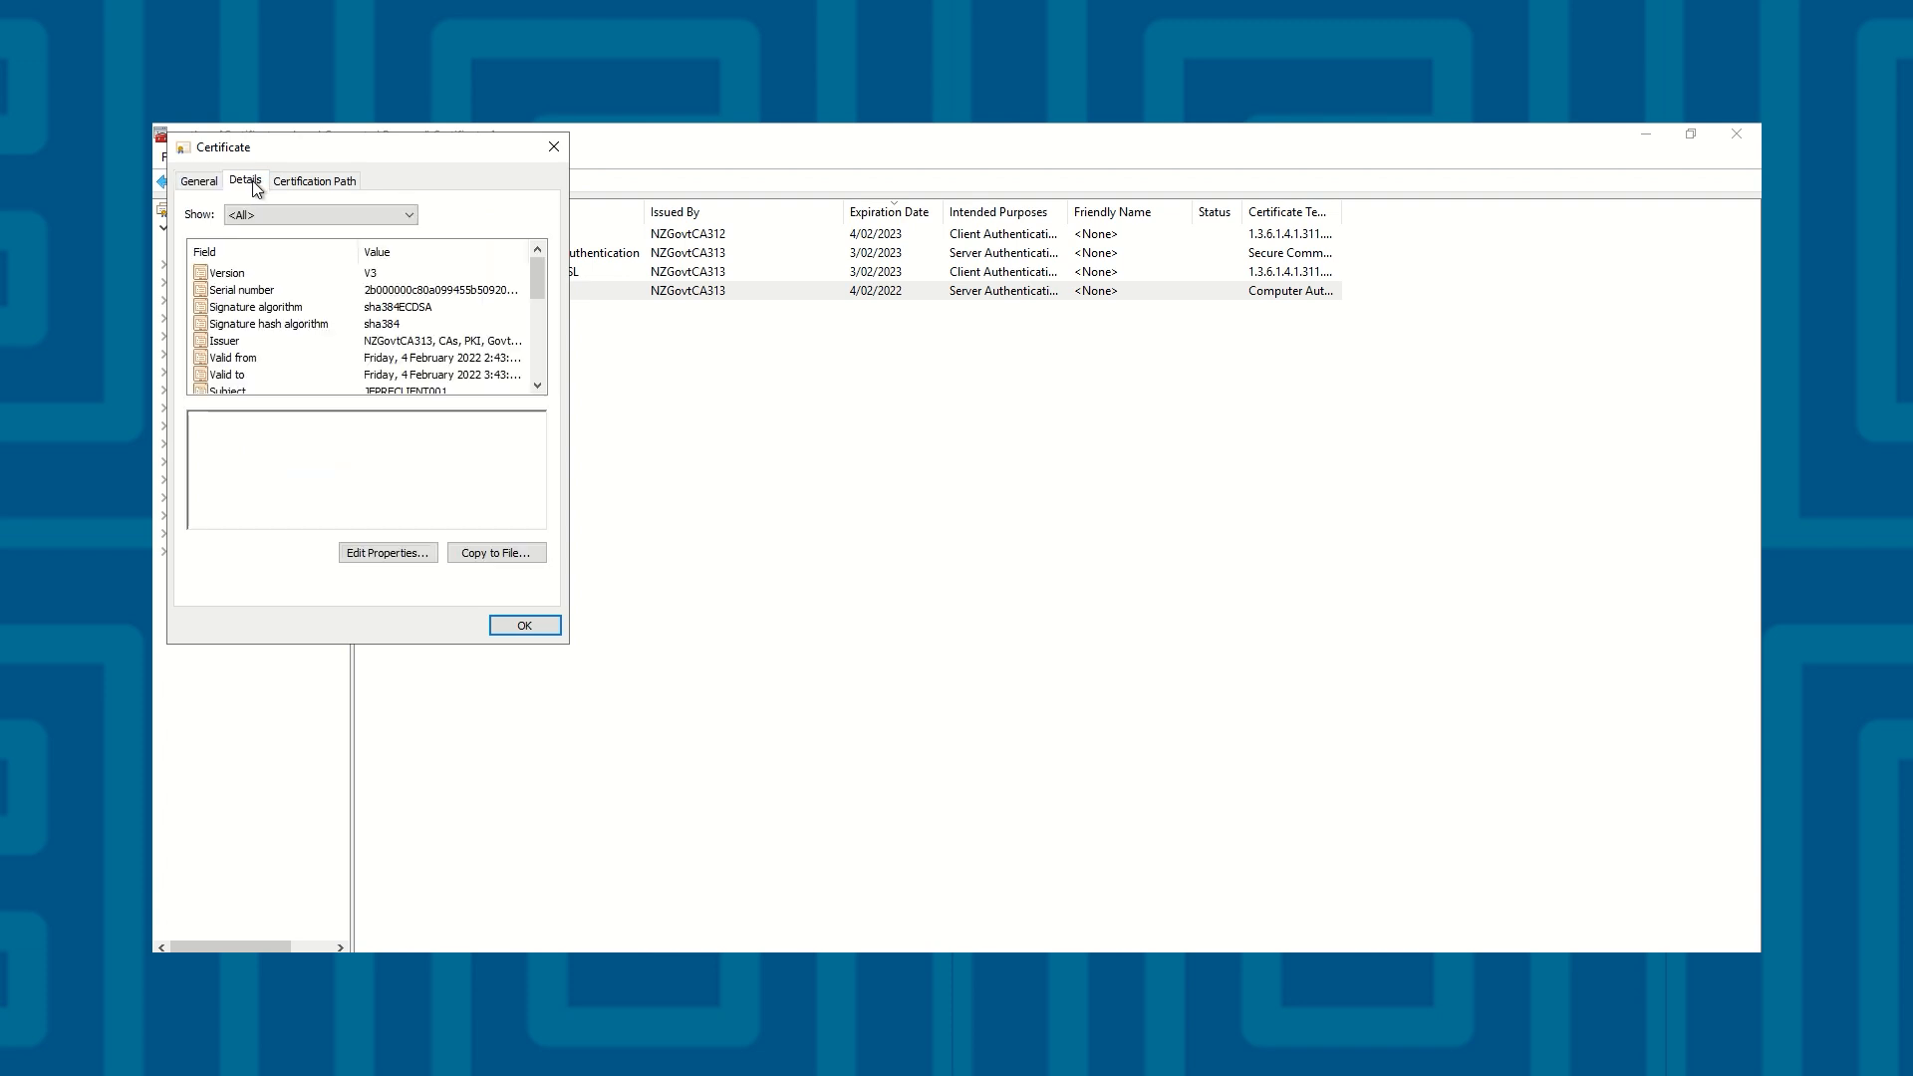
pyautogui.click(496, 289)
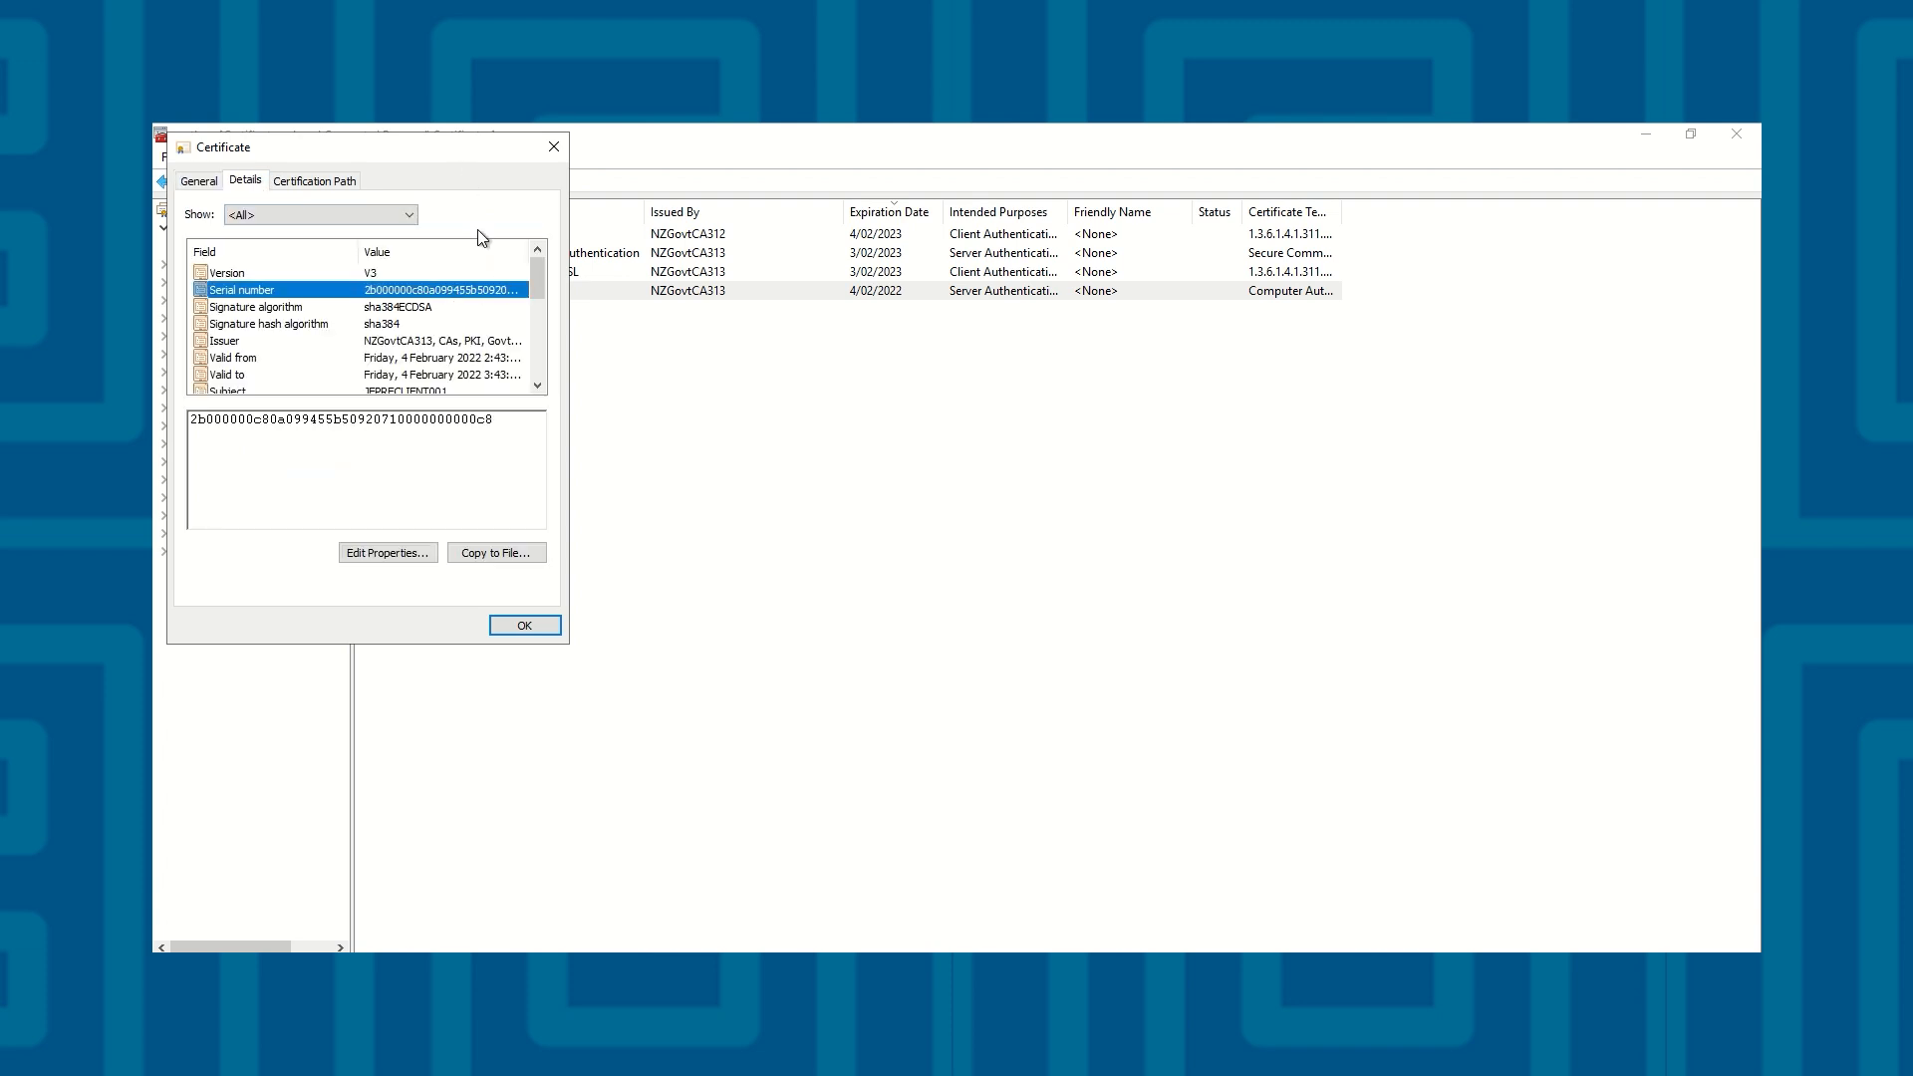
pyautogui.moveTo(506, 425); pyautogui.dragTo(482, 422)
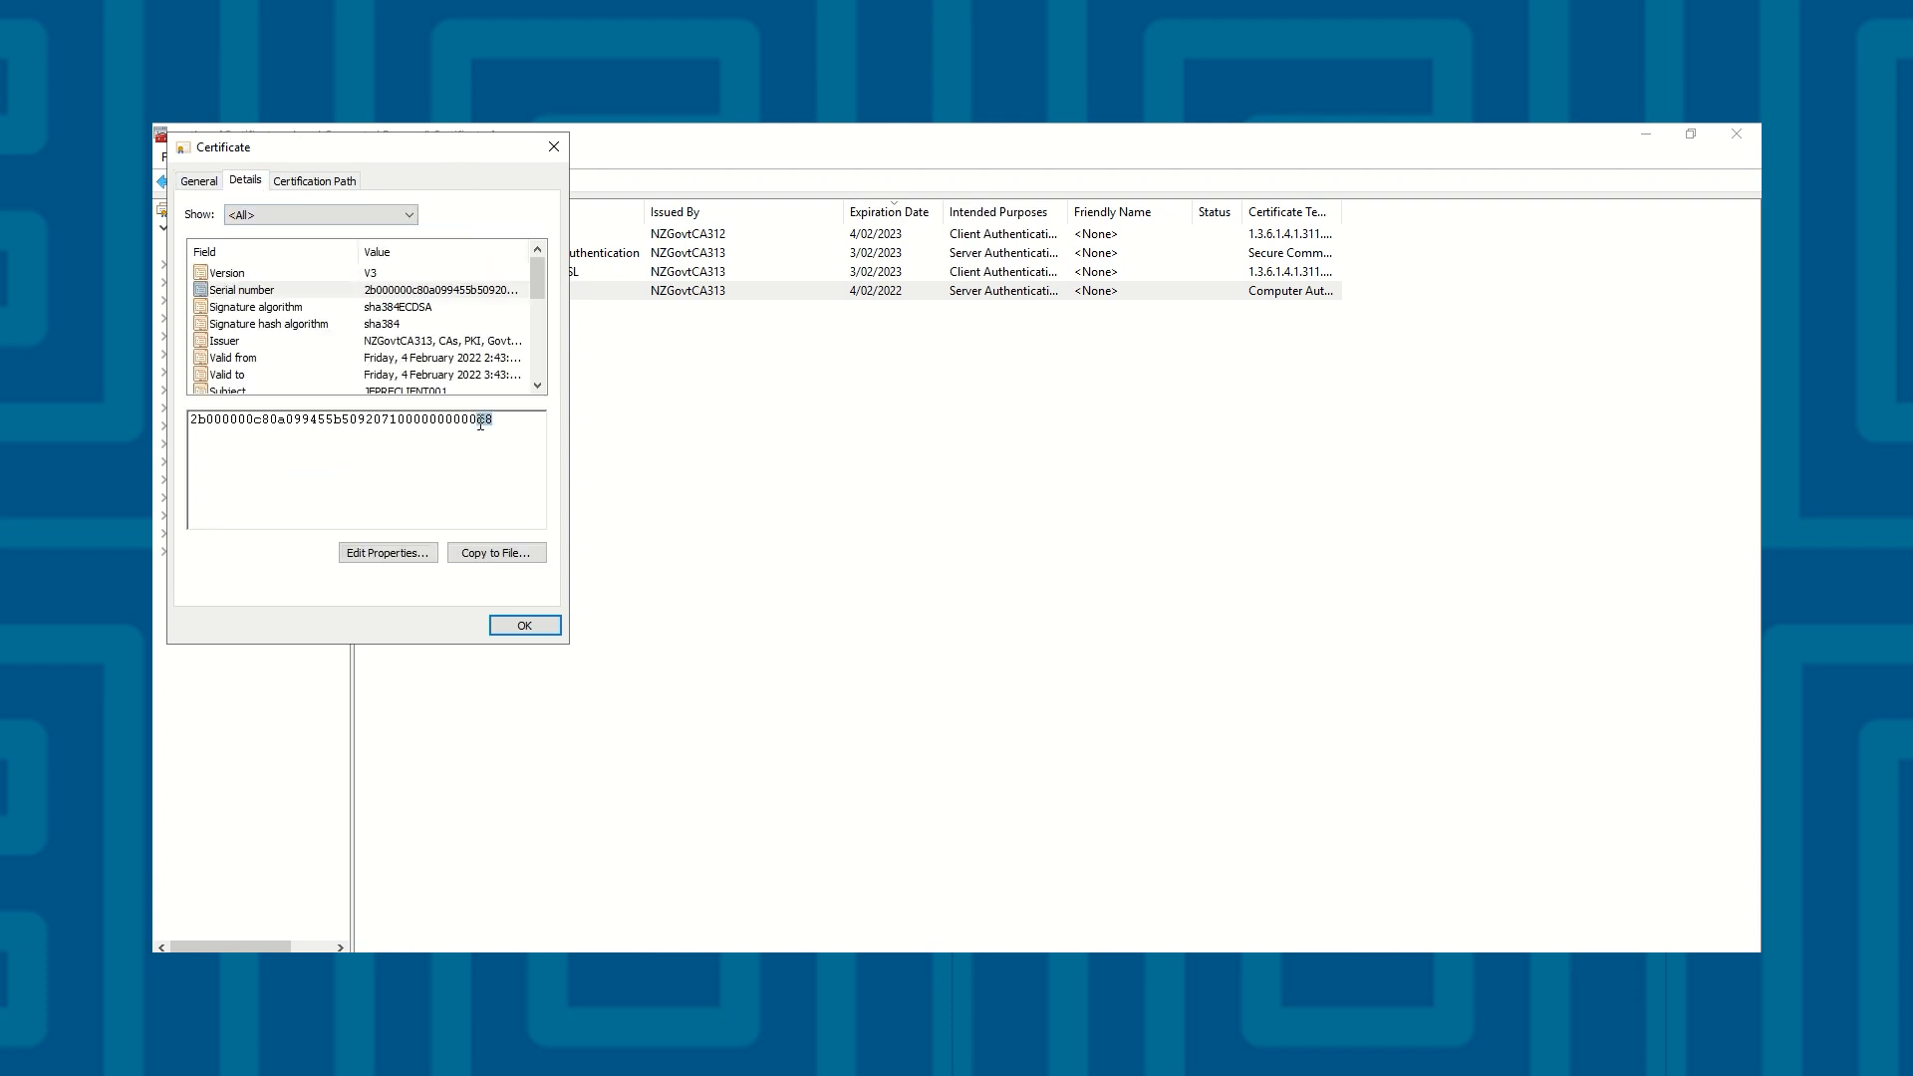
pyautogui.click(499, 433)
pyautogui.click(466, 358)
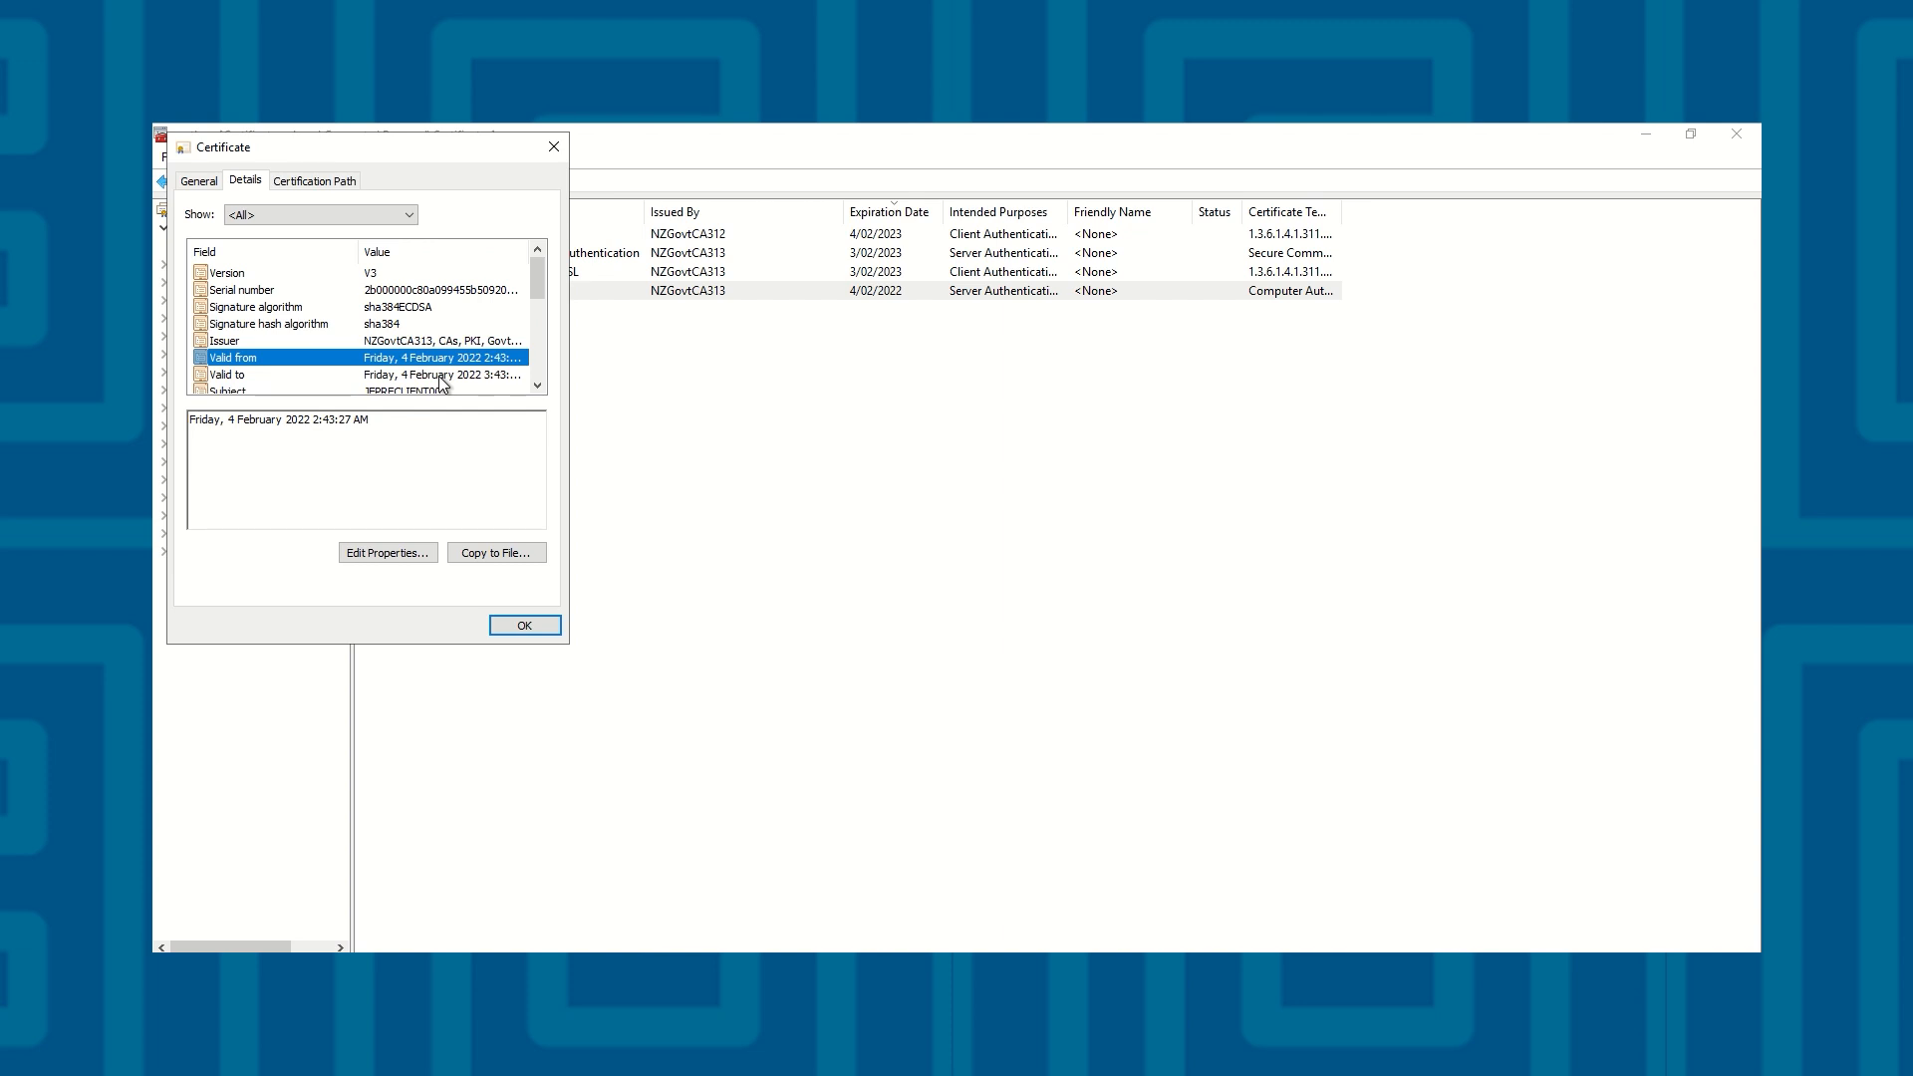
pyautogui.click(438, 375)
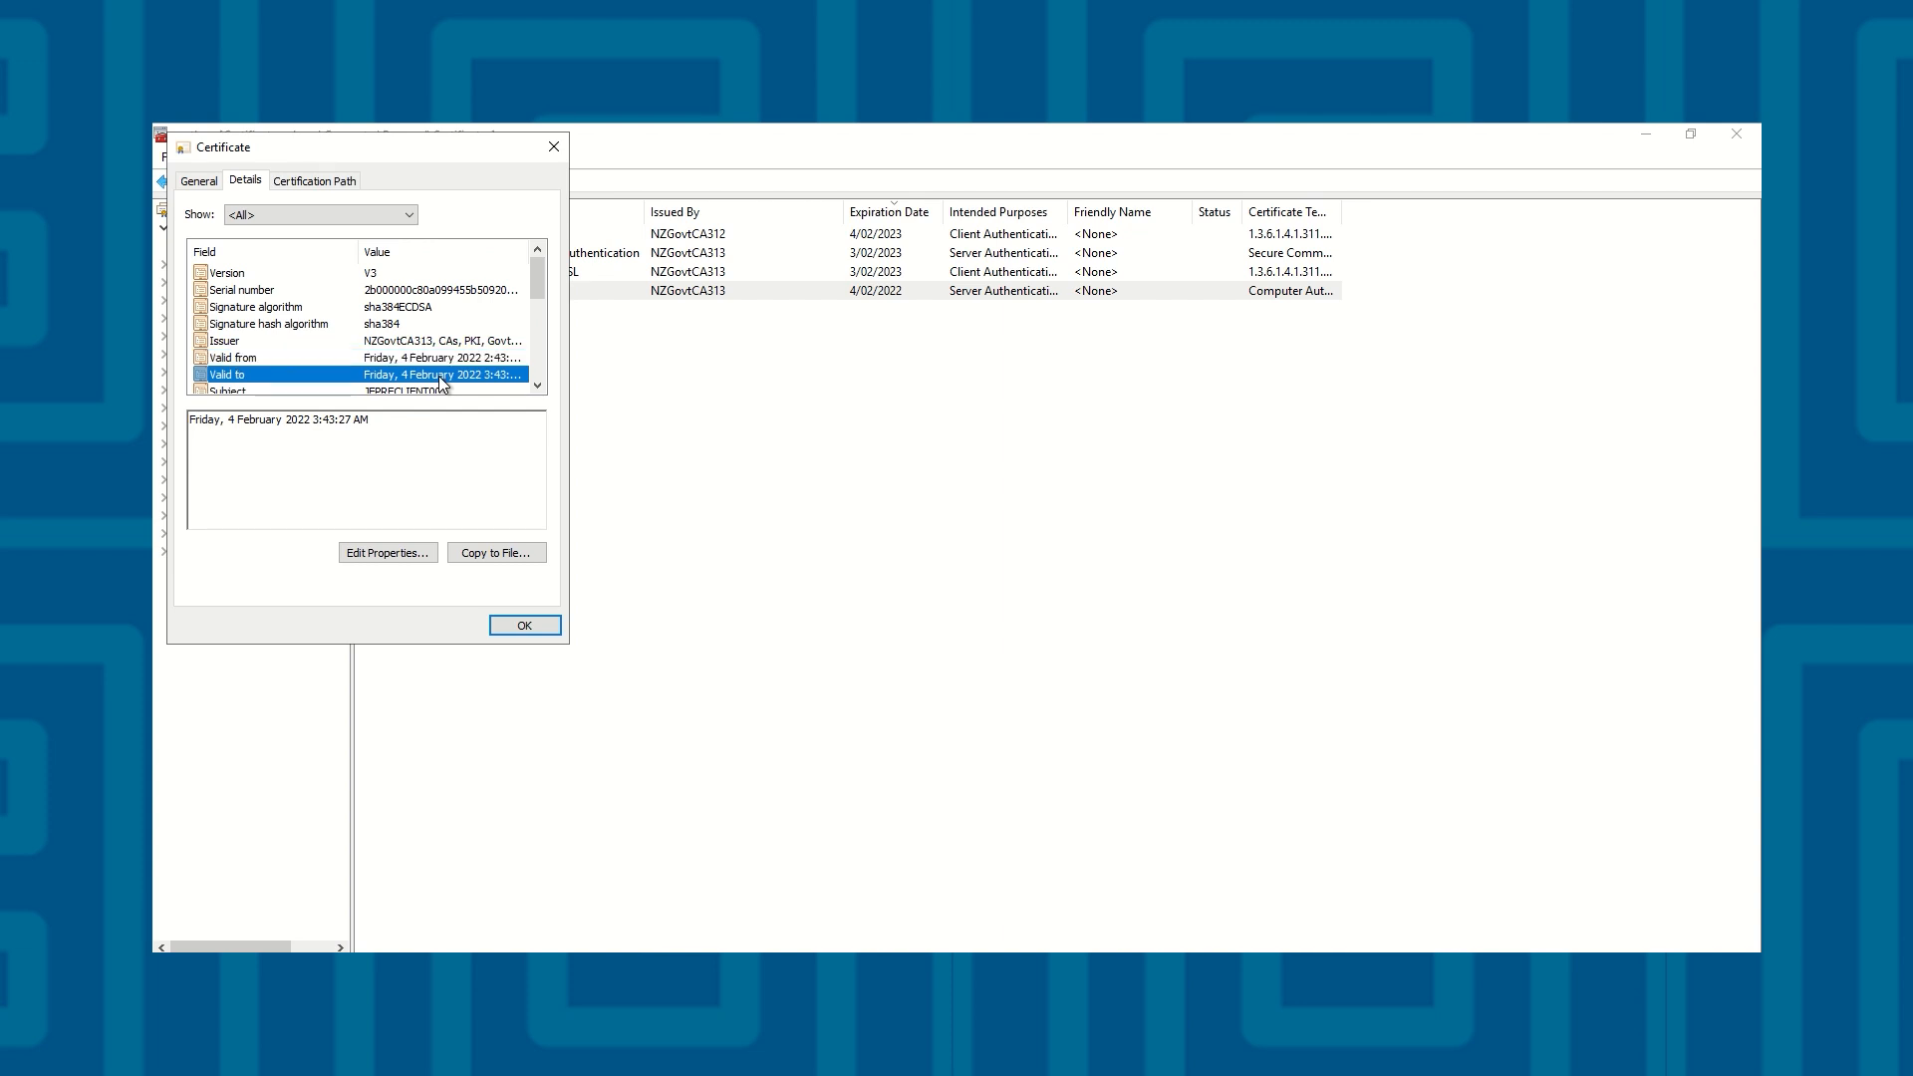
pyautogui.click(551, 149)
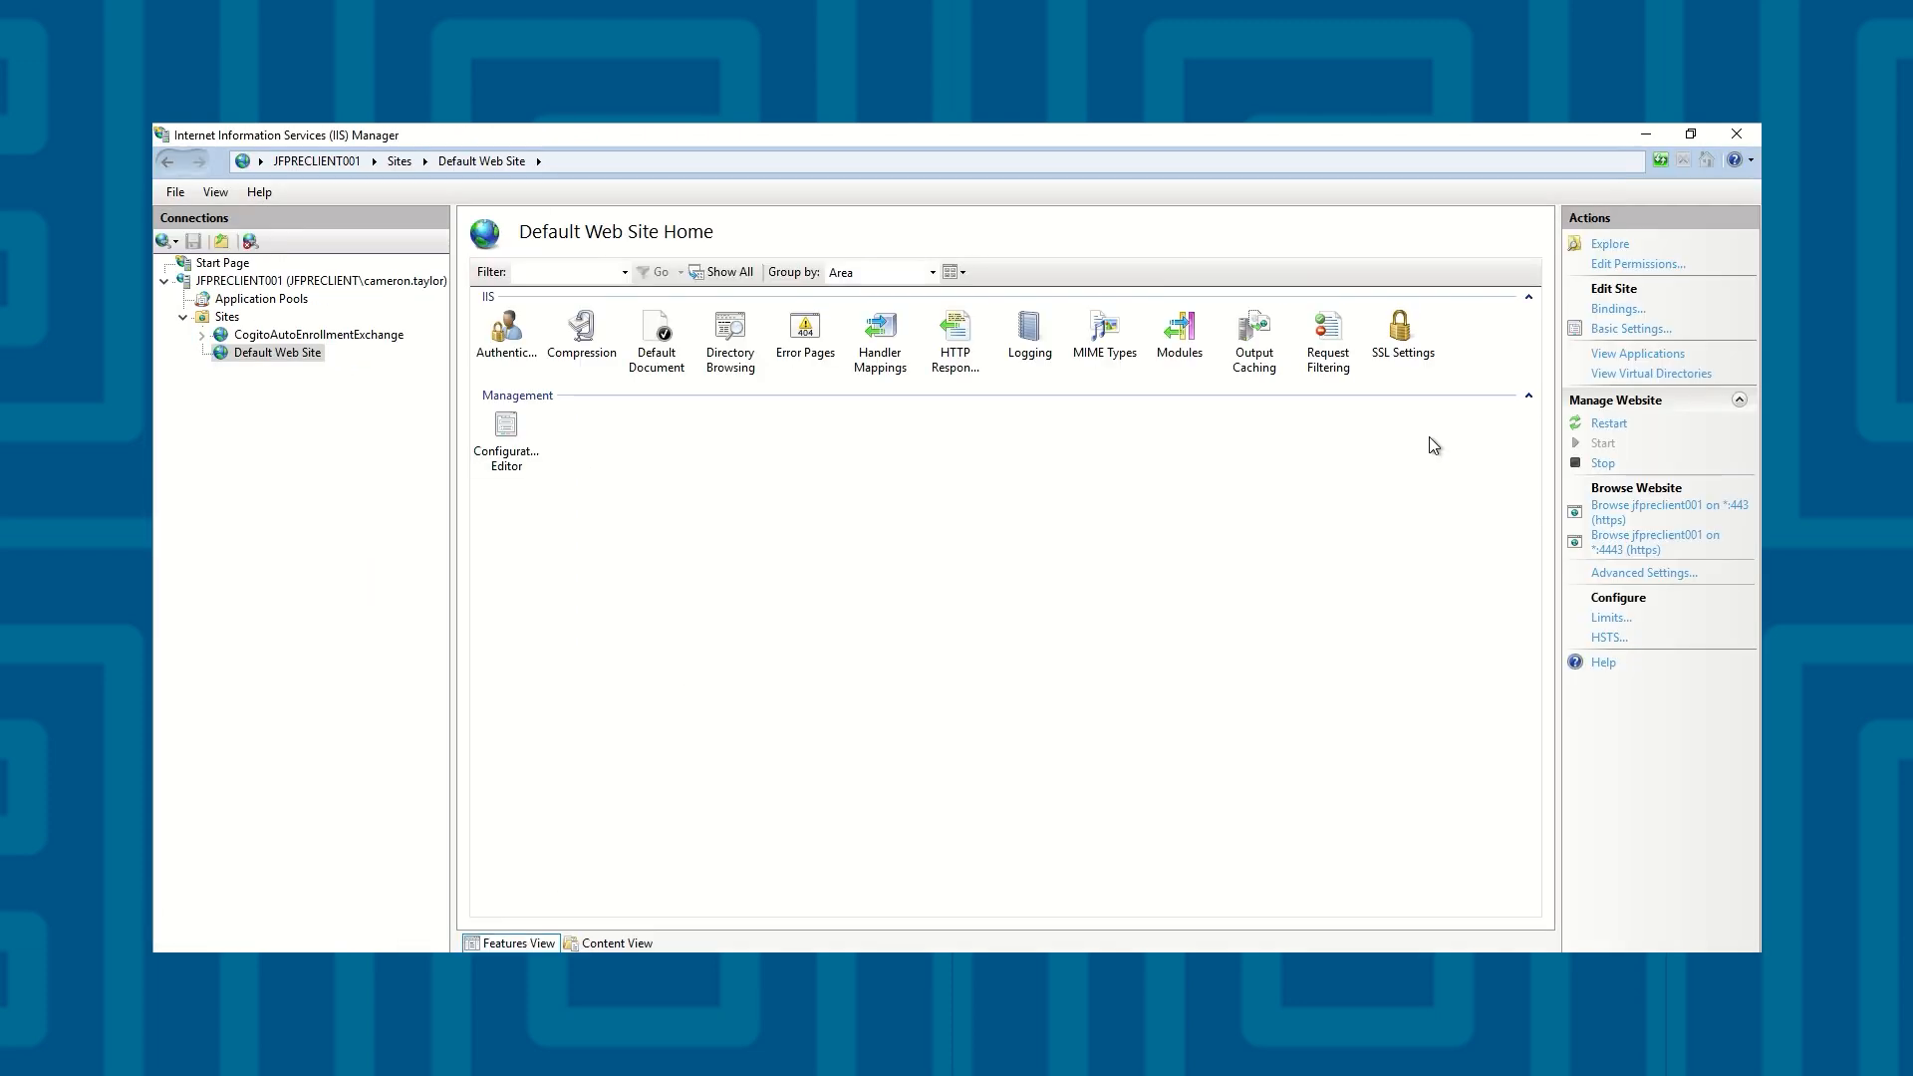
# In IIS Manager, check the serial number of the SSL certificate assigned to the Default Web Site's port 443 binding
pyautogui.click(1616, 312)
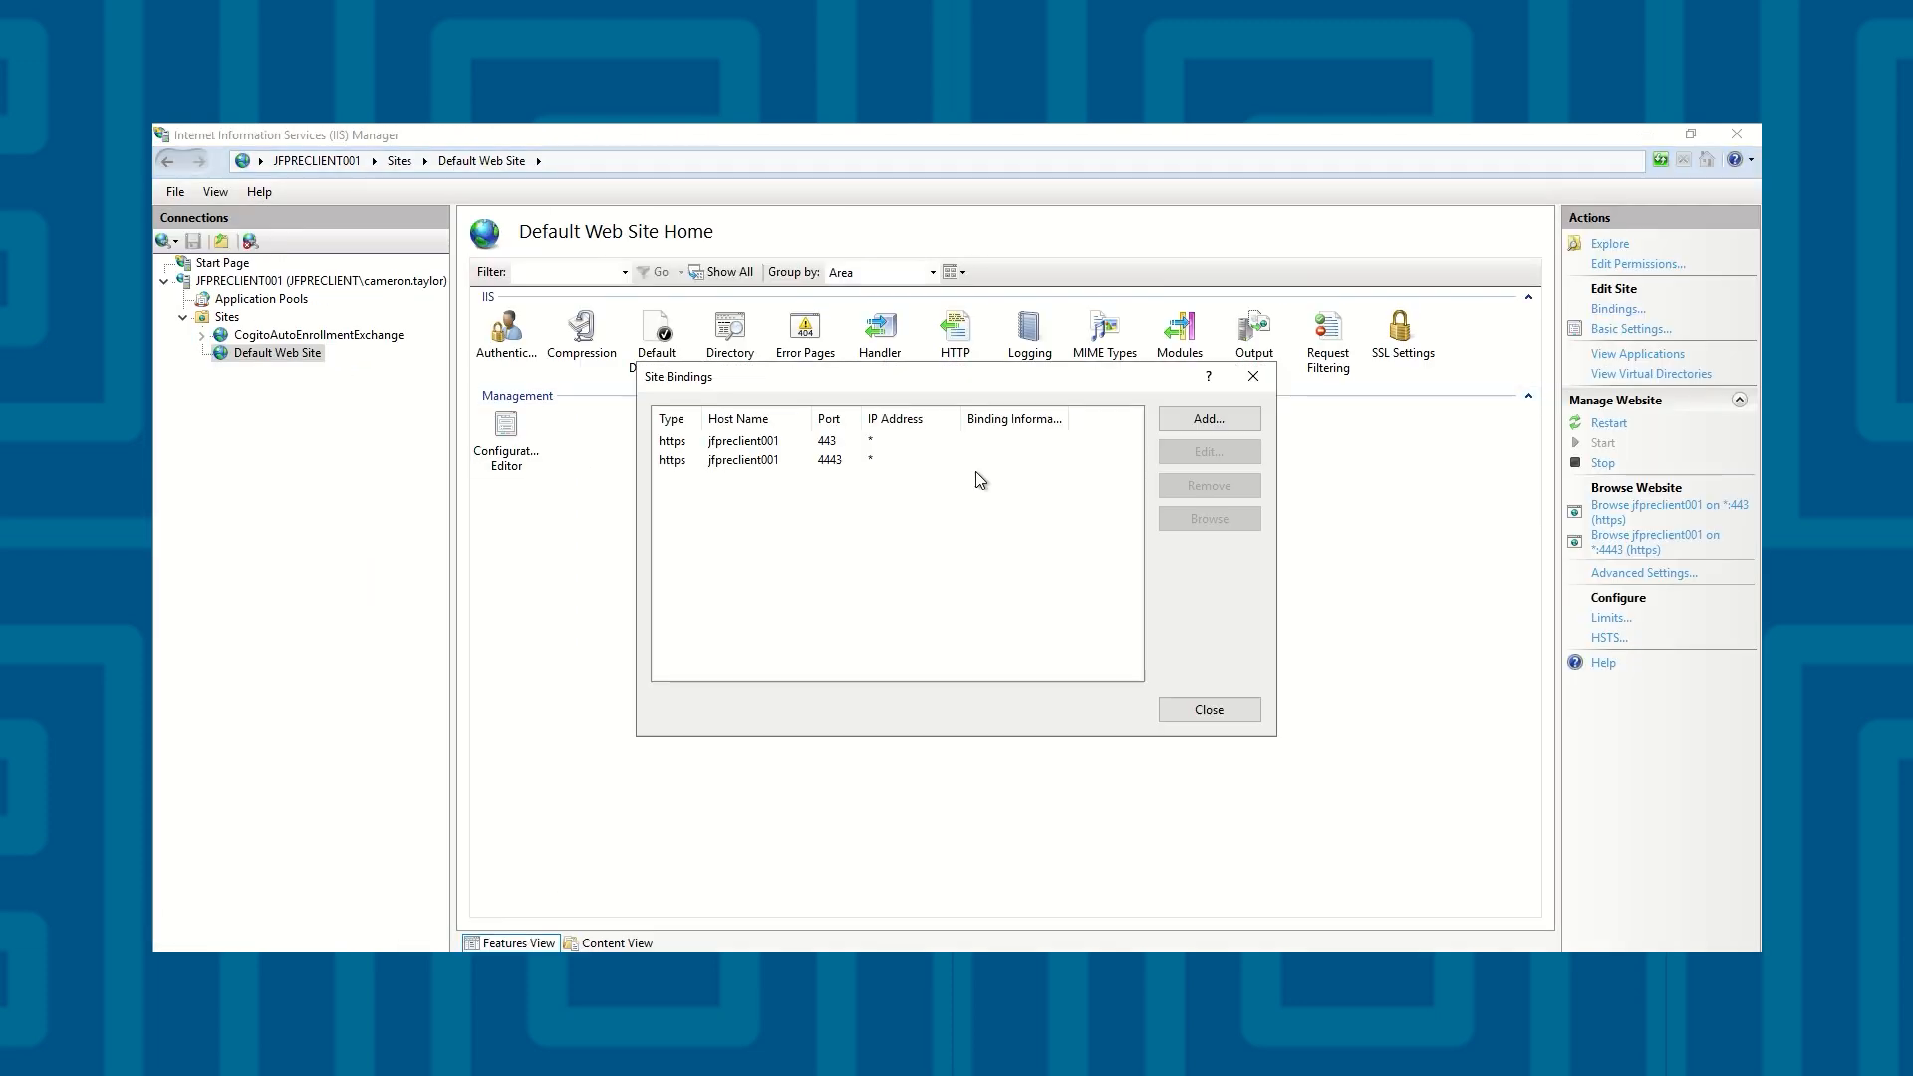
pyautogui.click(775, 444)
pyautogui.click(1209, 452)
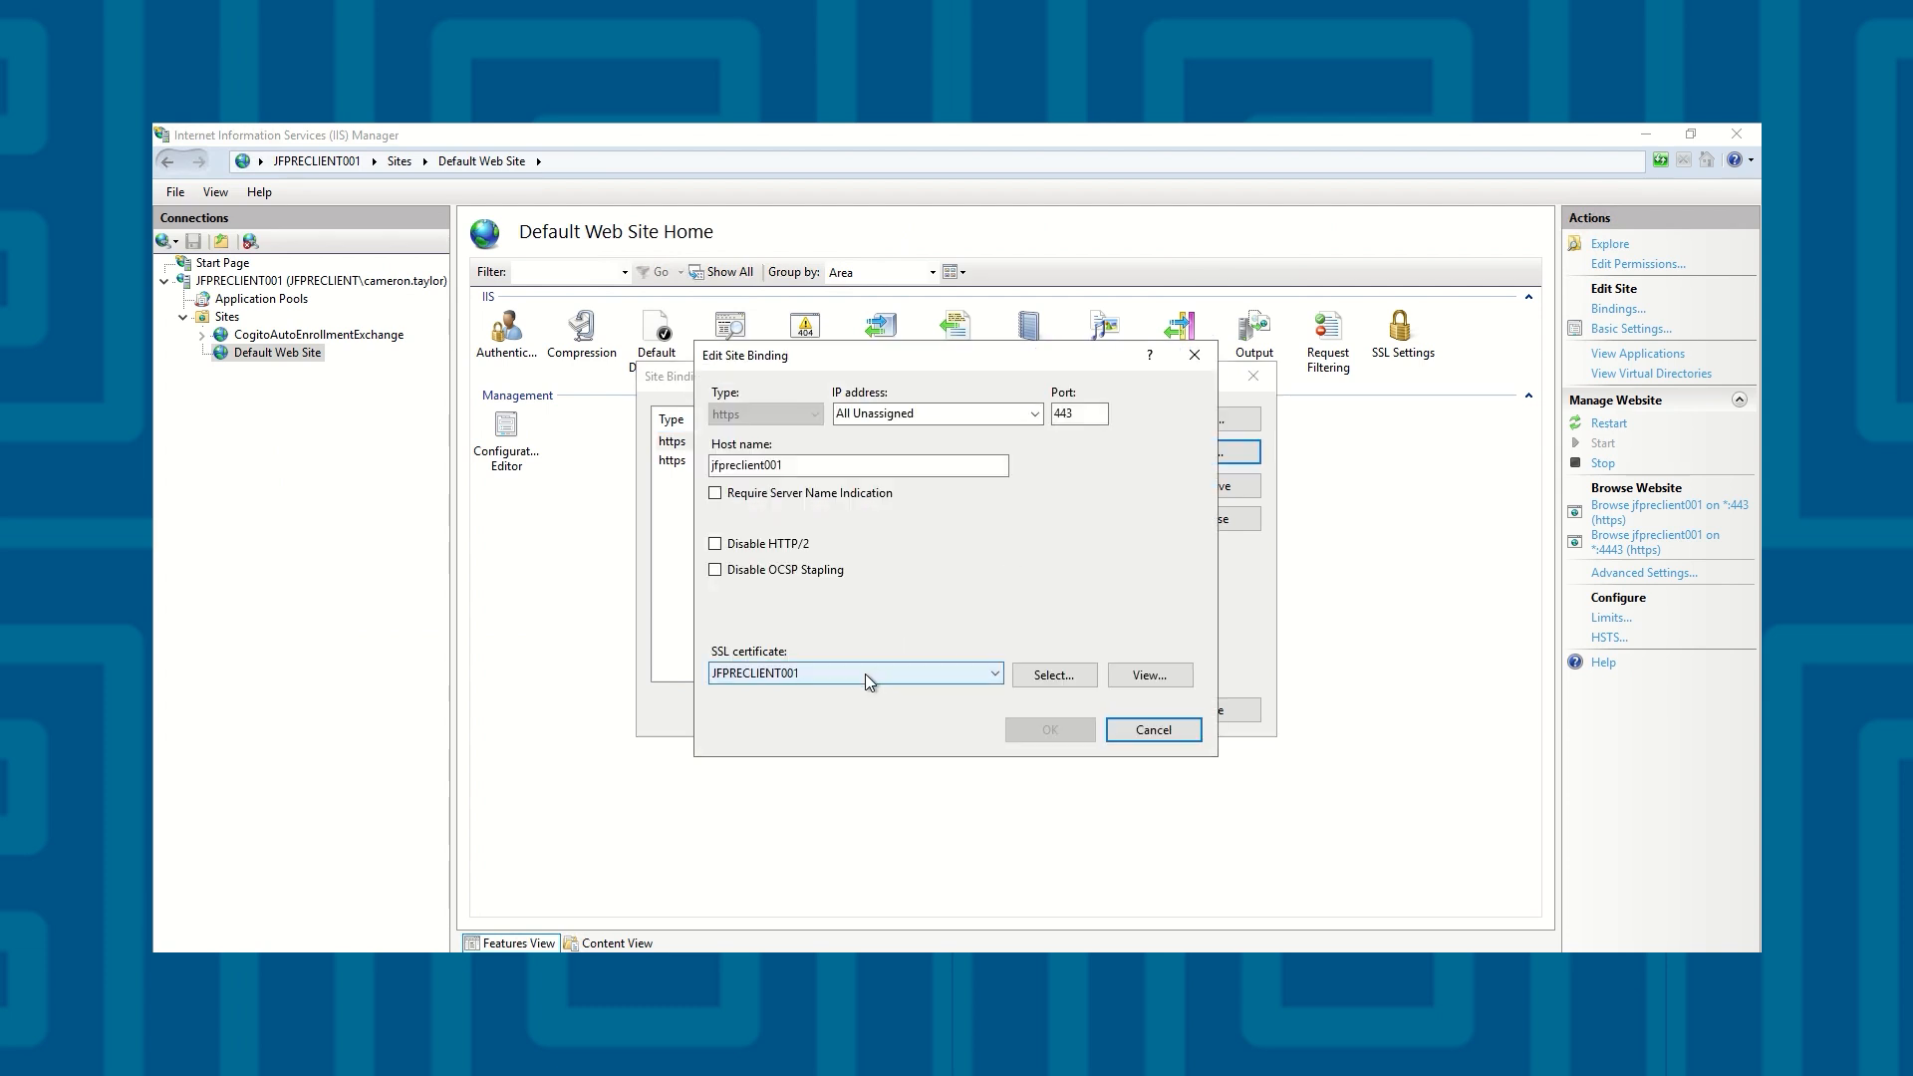
pyautogui.click(1183, 680)
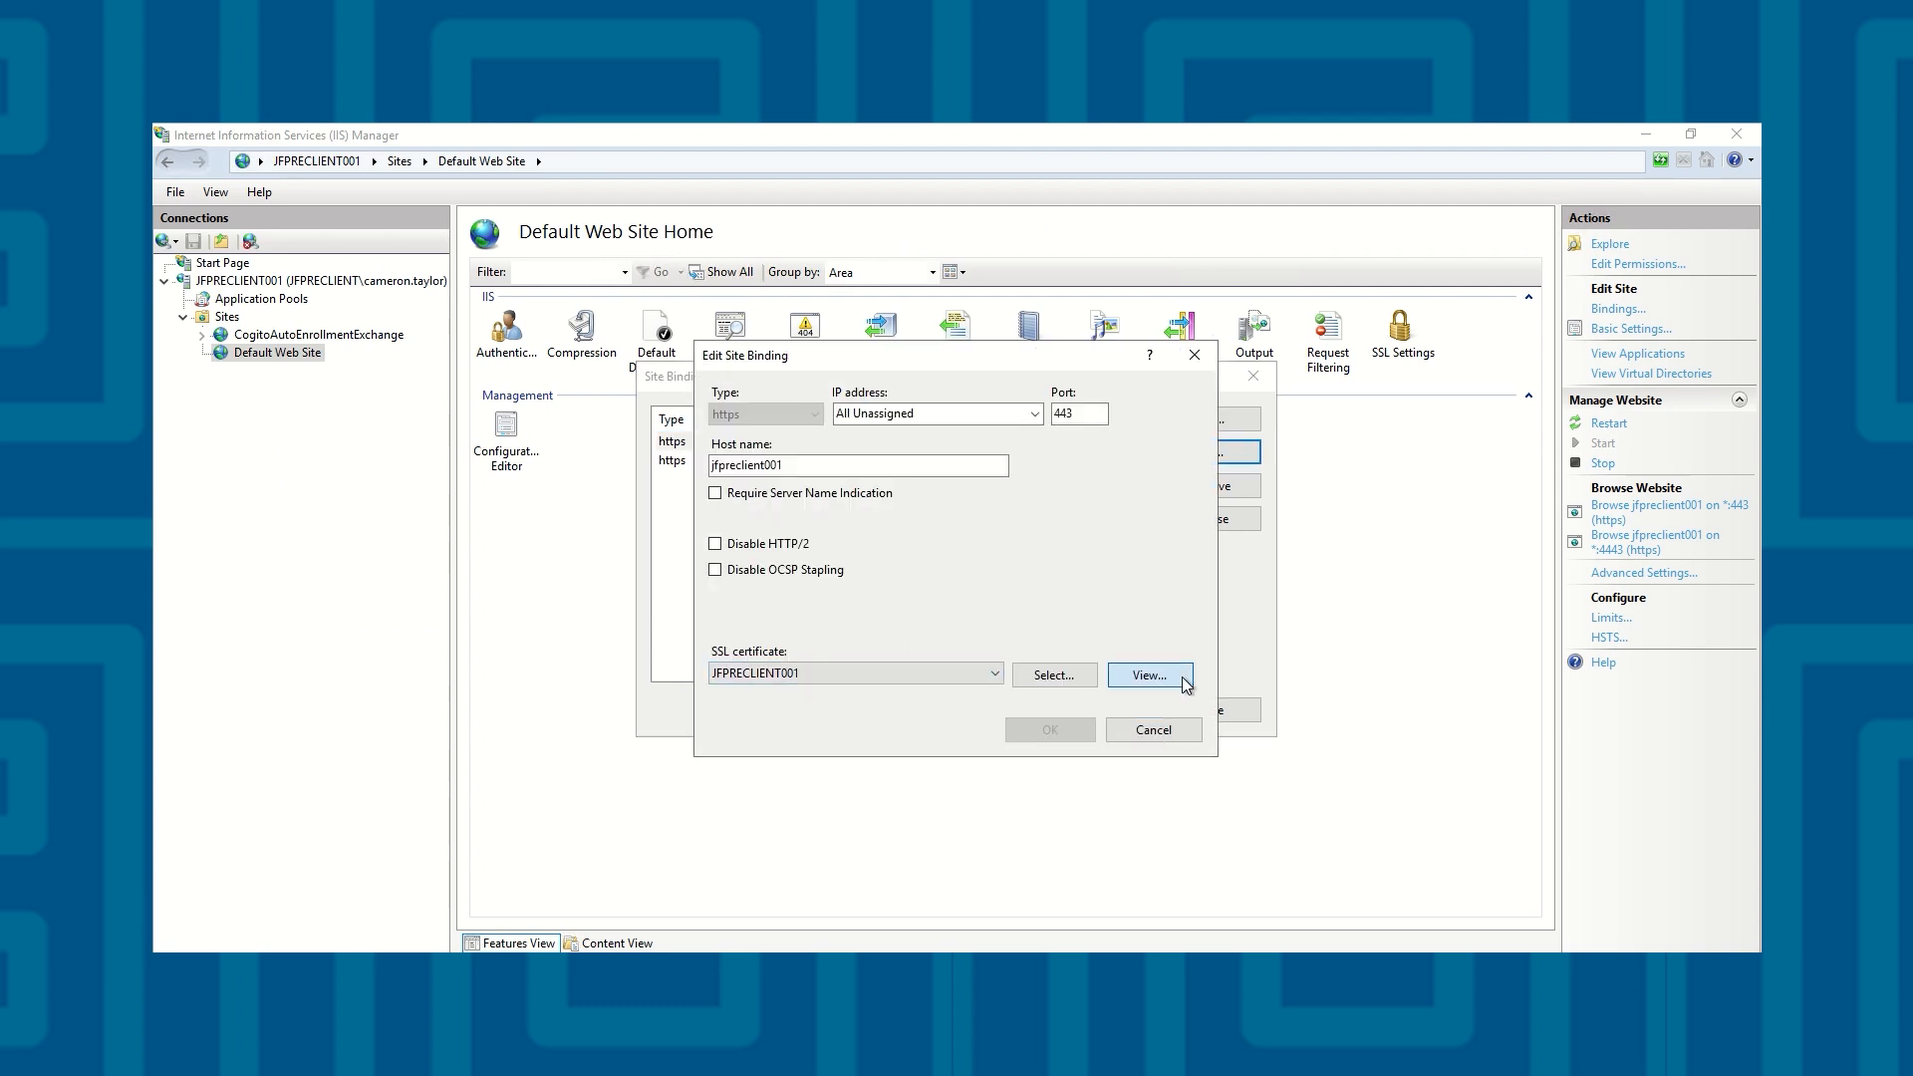
pyautogui.click(788, 405)
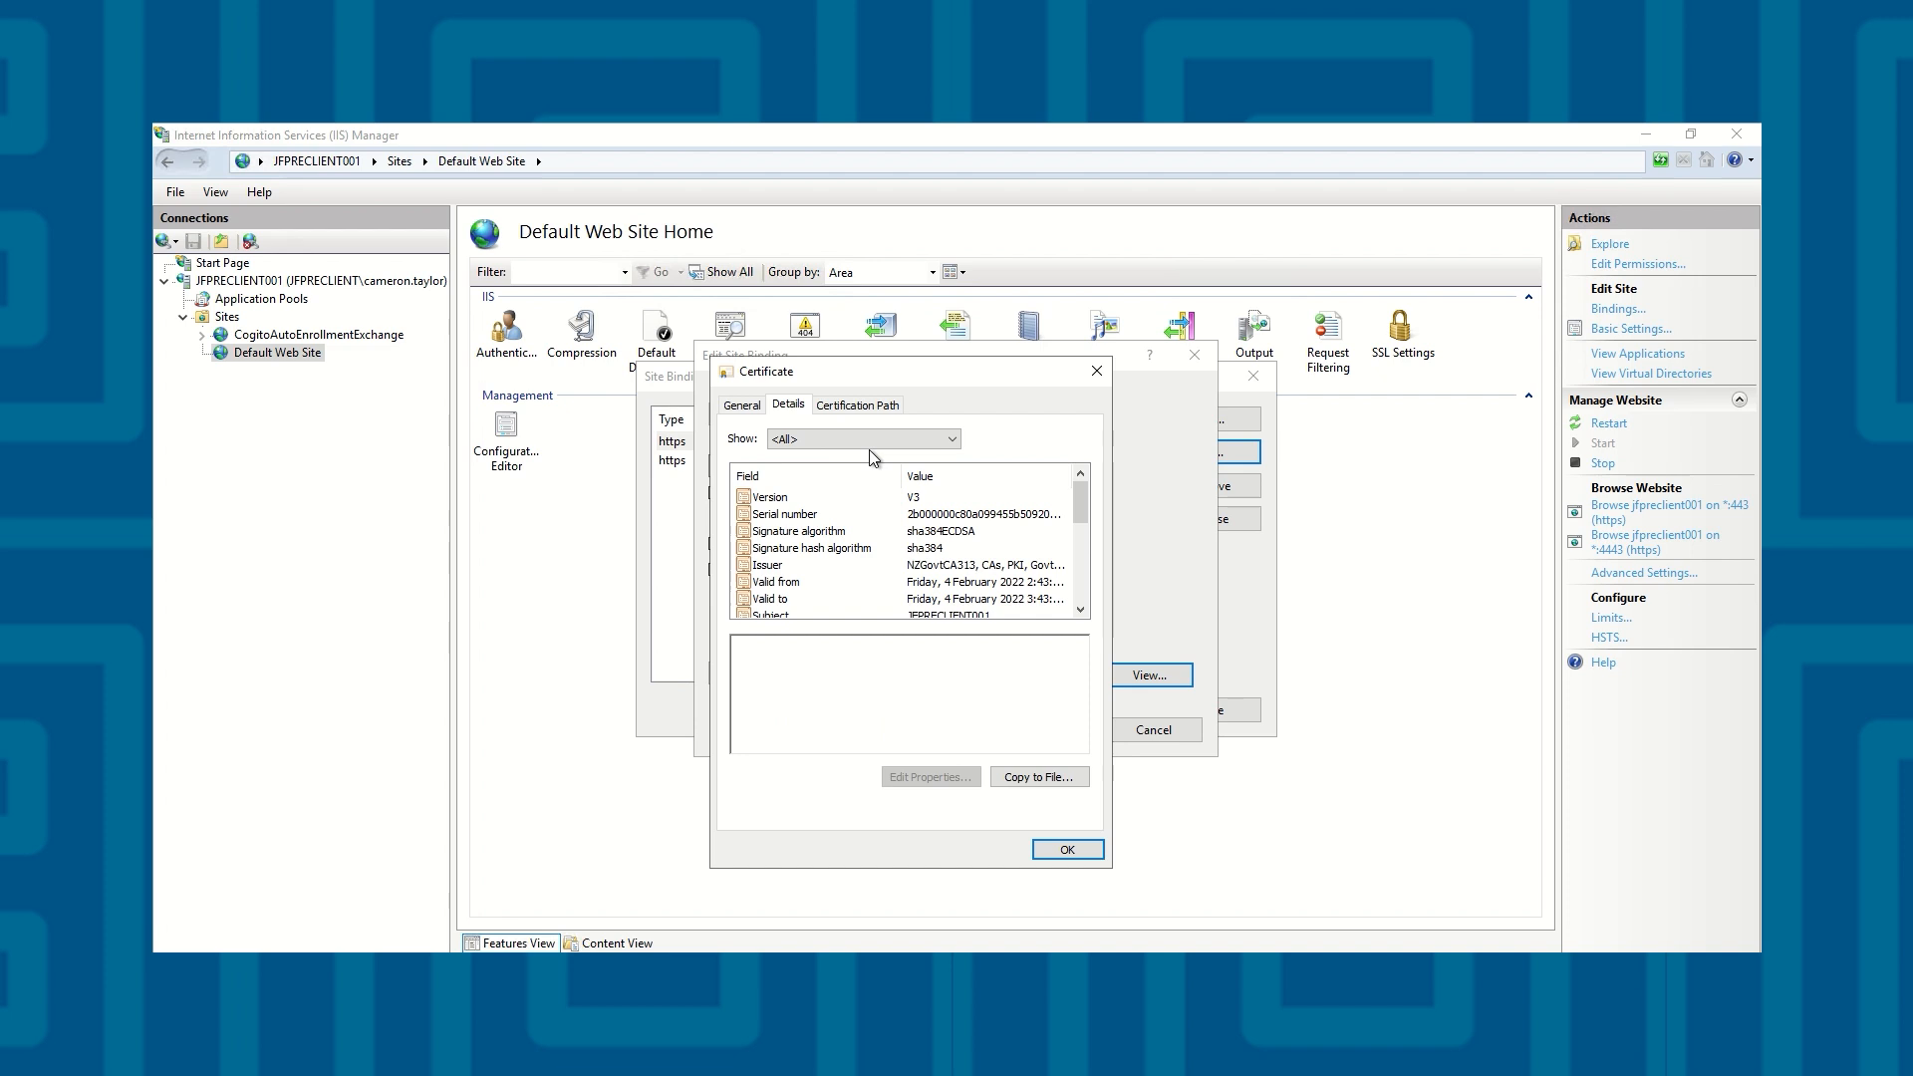
pyautogui.click(963, 516)
pyautogui.moveTo(1036, 646); pyautogui.dragTo(1019, 655)
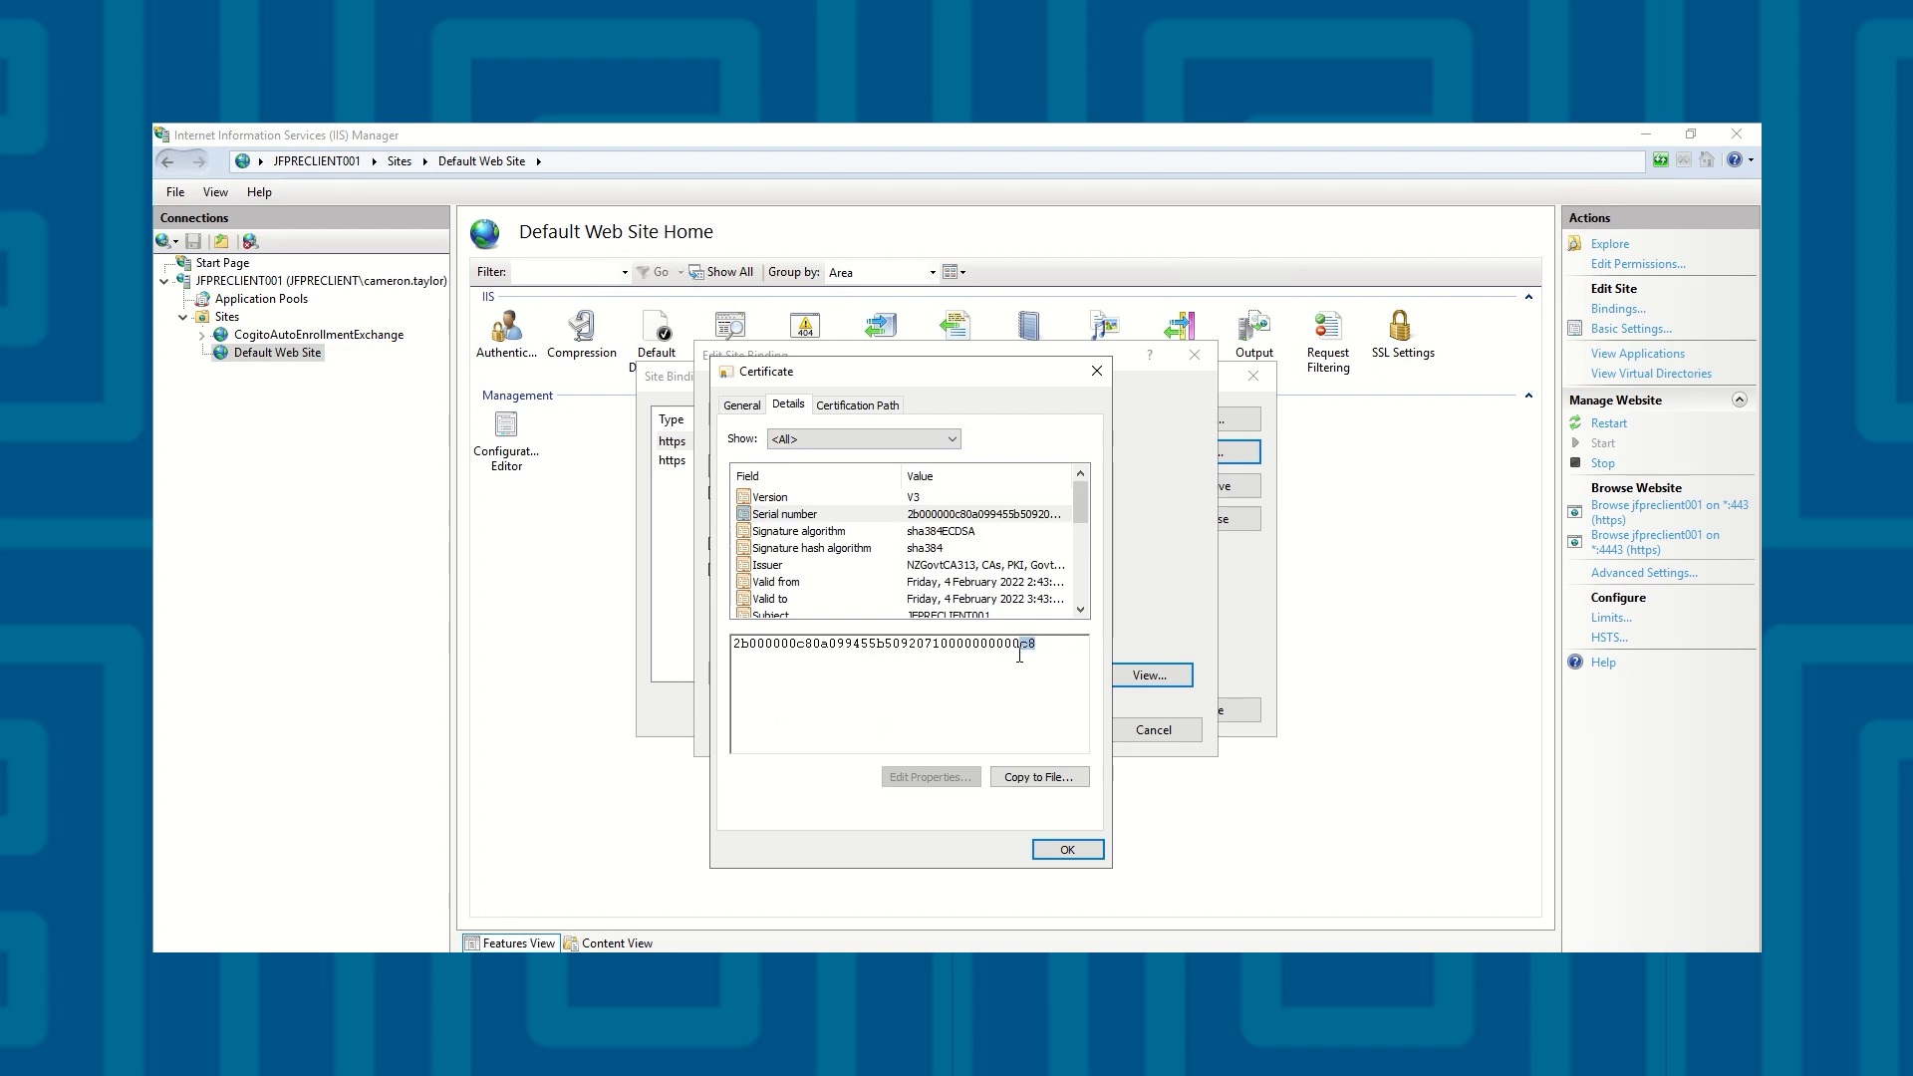
pyautogui.click(1097, 371)
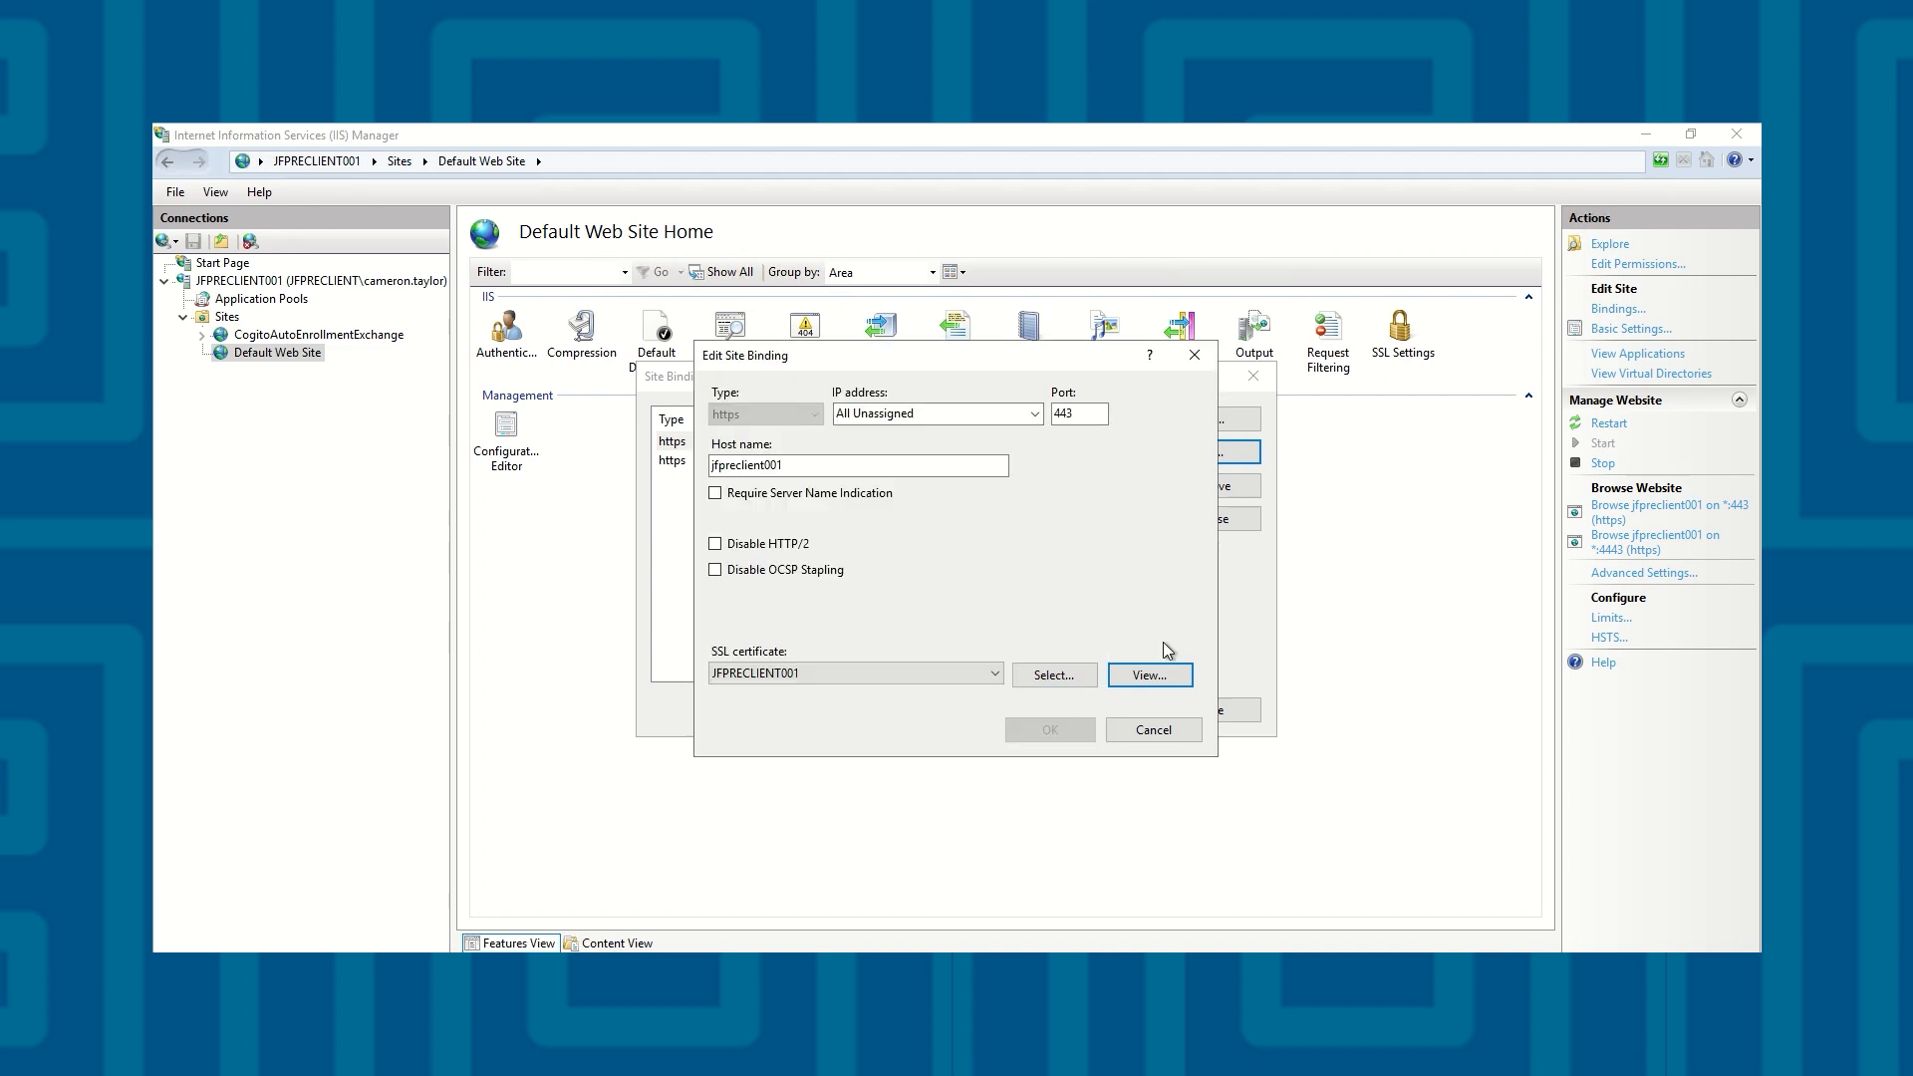
pyautogui.click(1153, 730)
pyautogui.click(1160, 713)
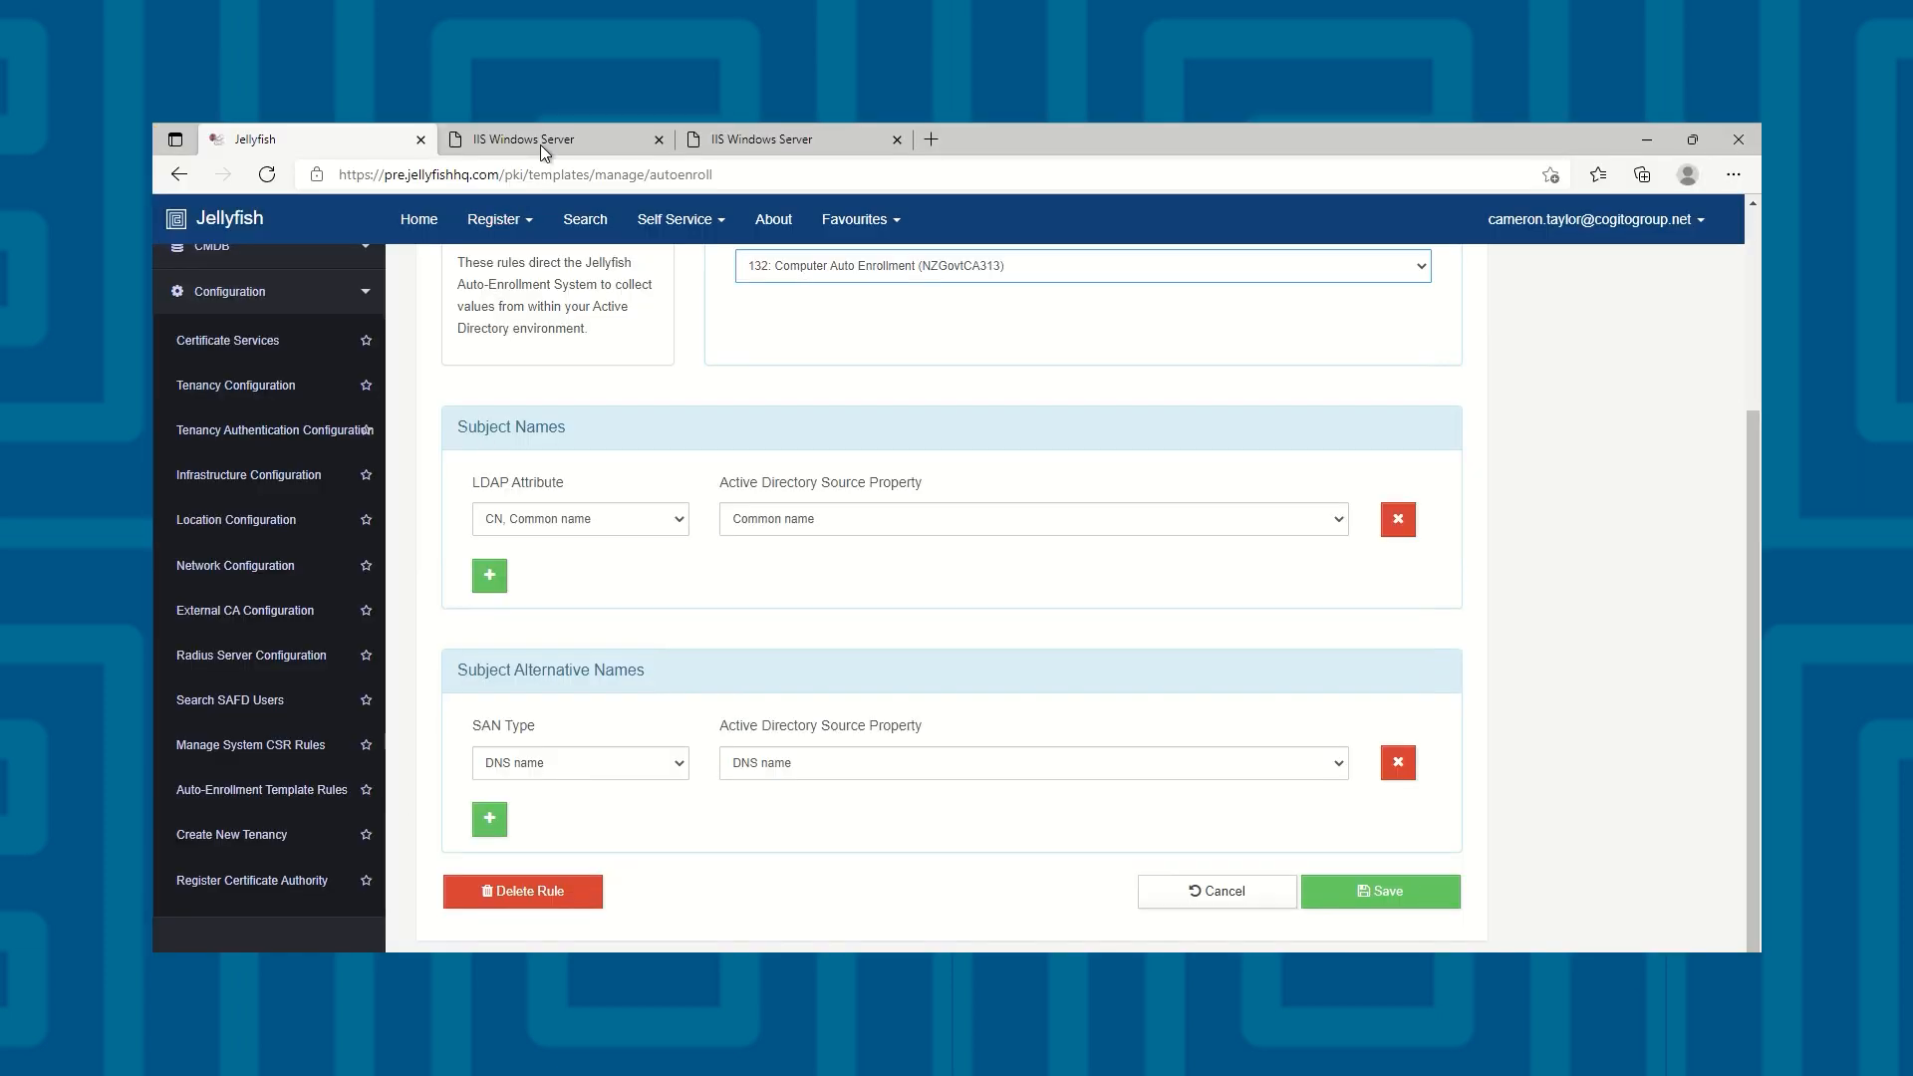
pyautogui.click(546, 139)
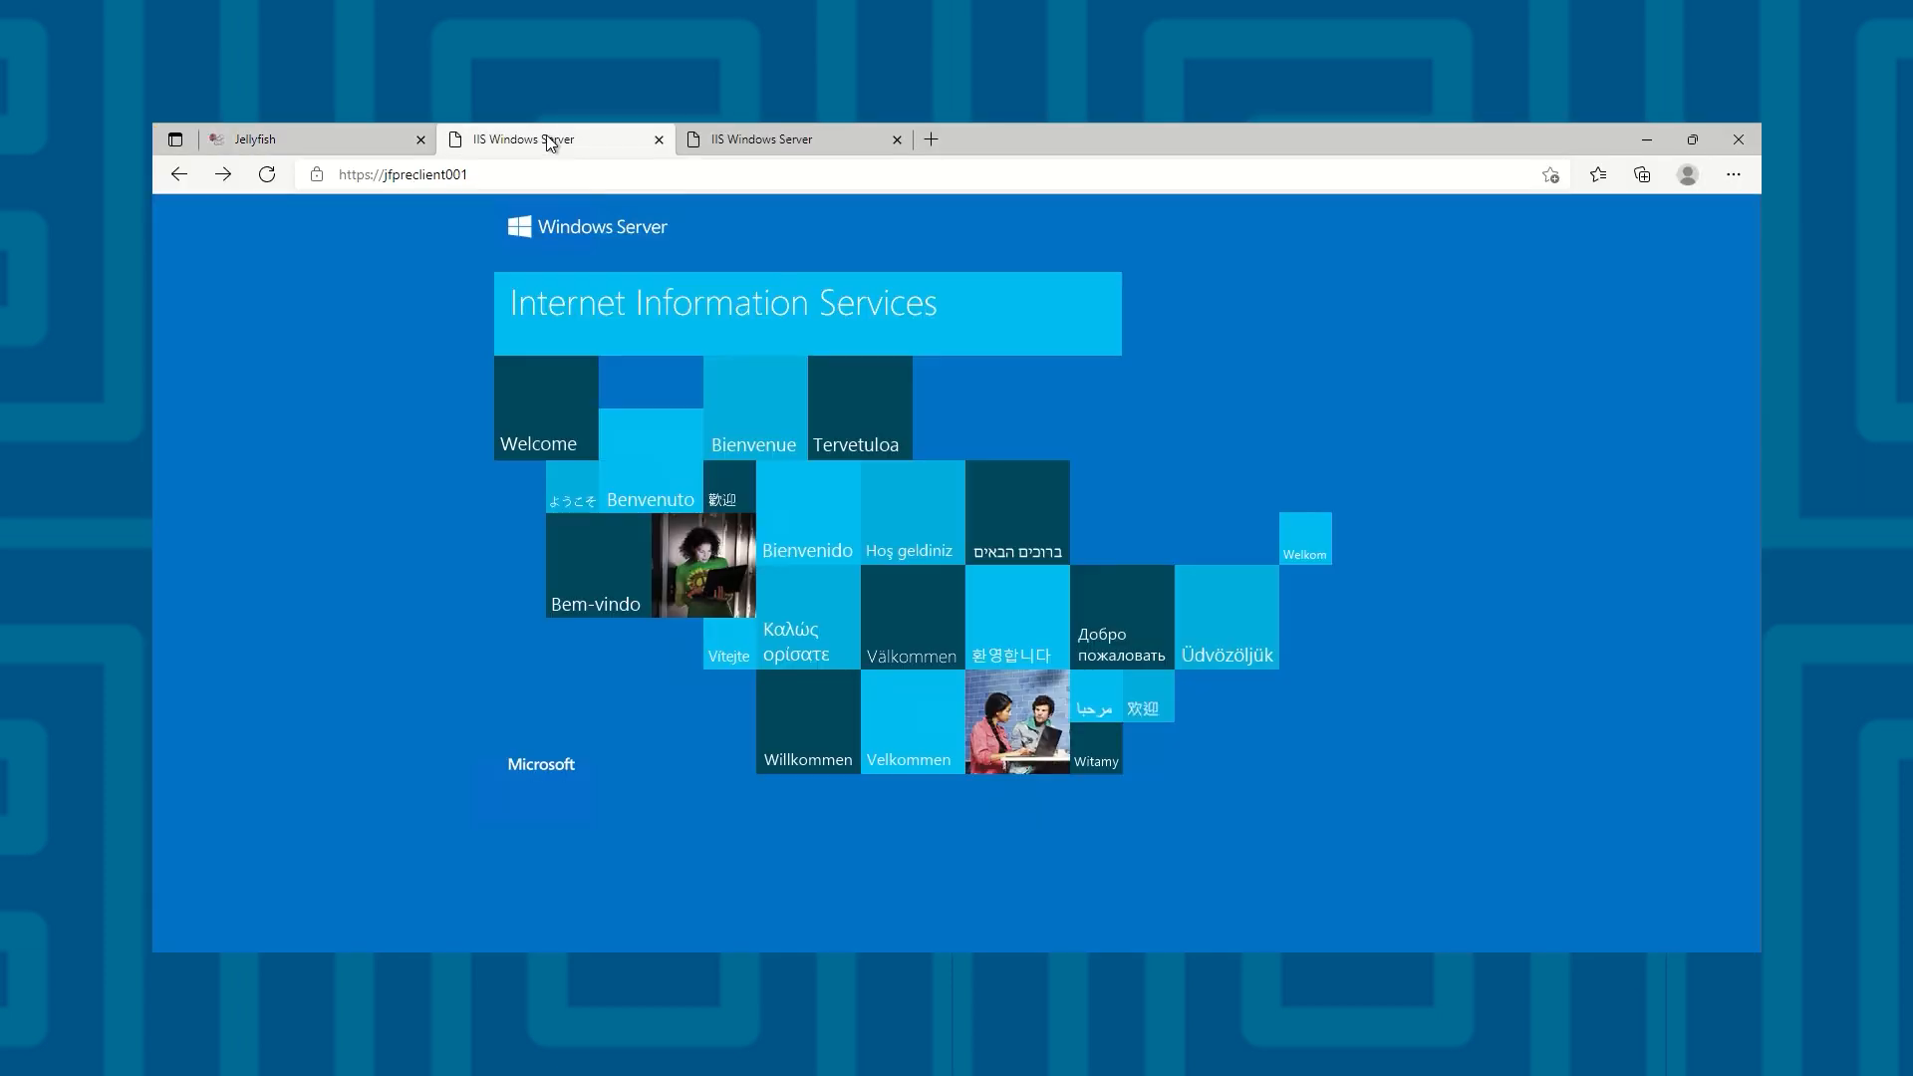
pyautogui.click(314, 182)
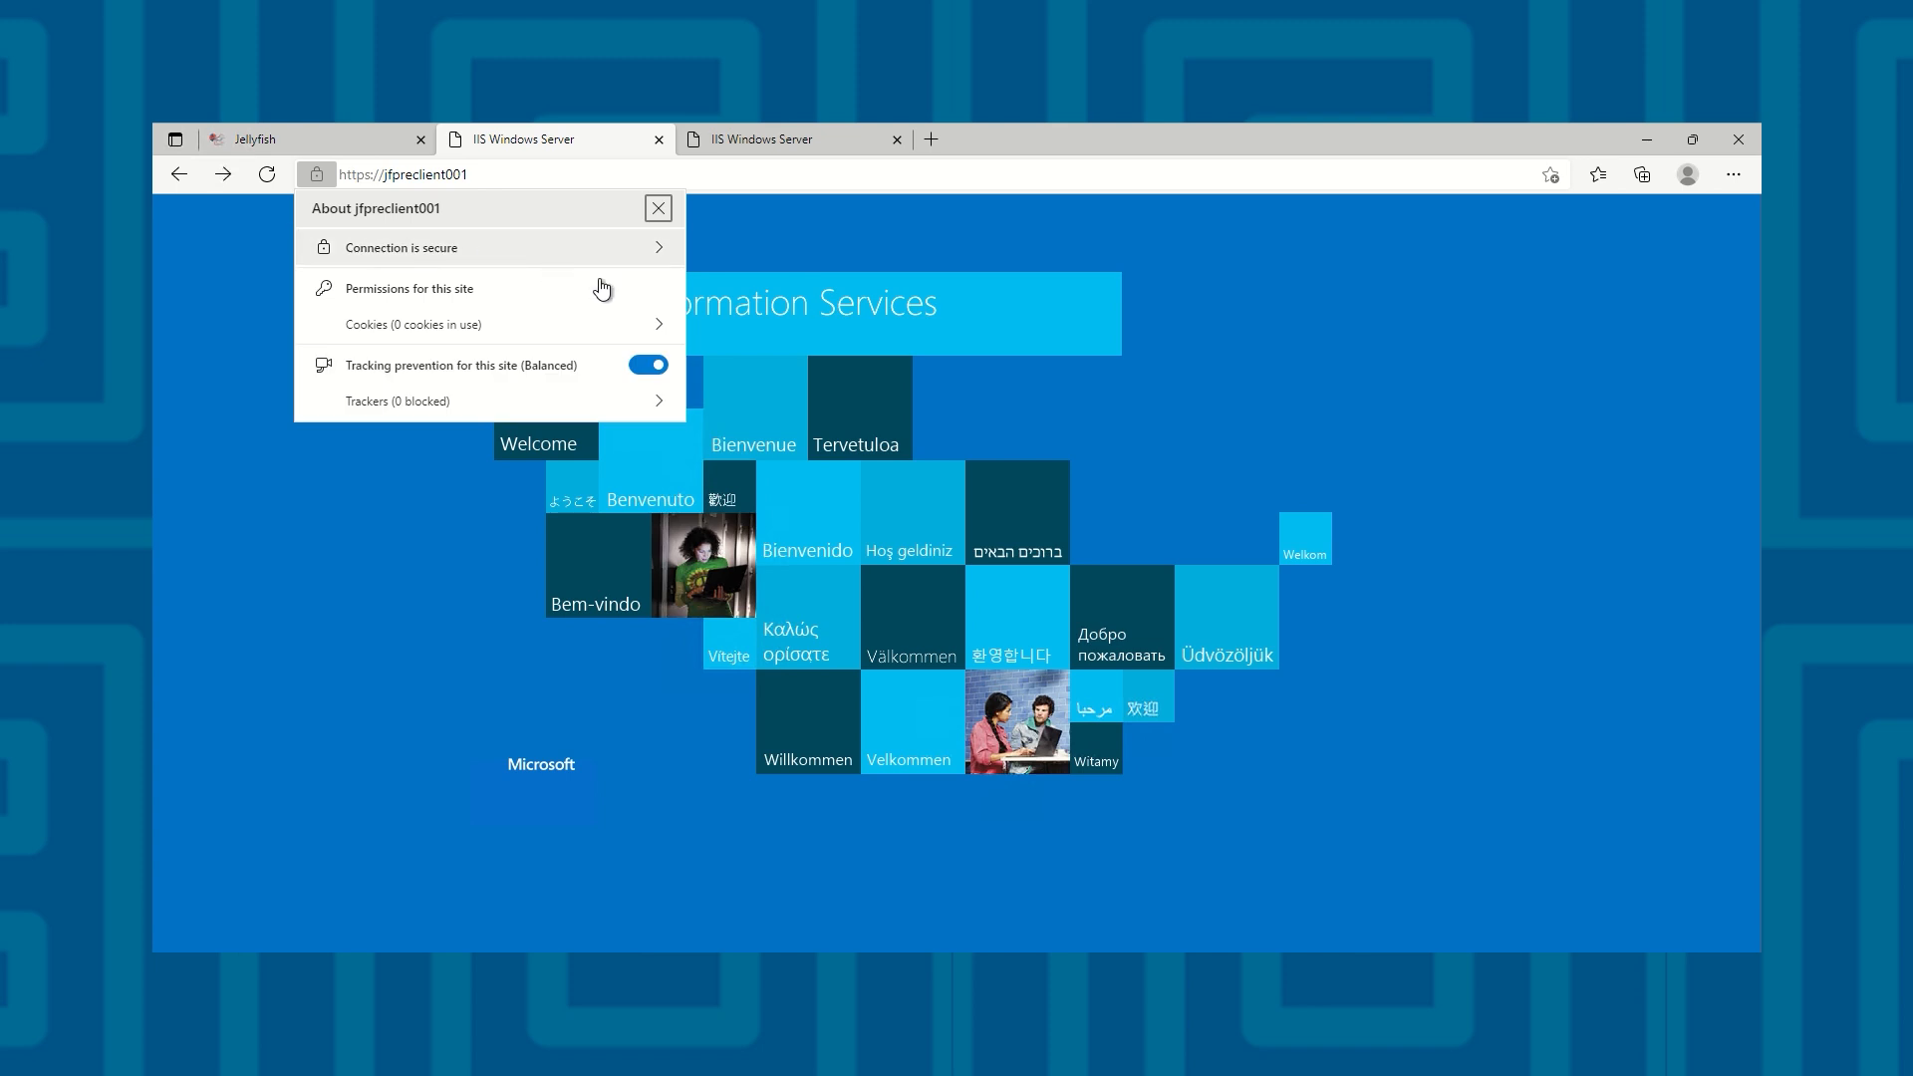
pyautogui.click(661, 257)
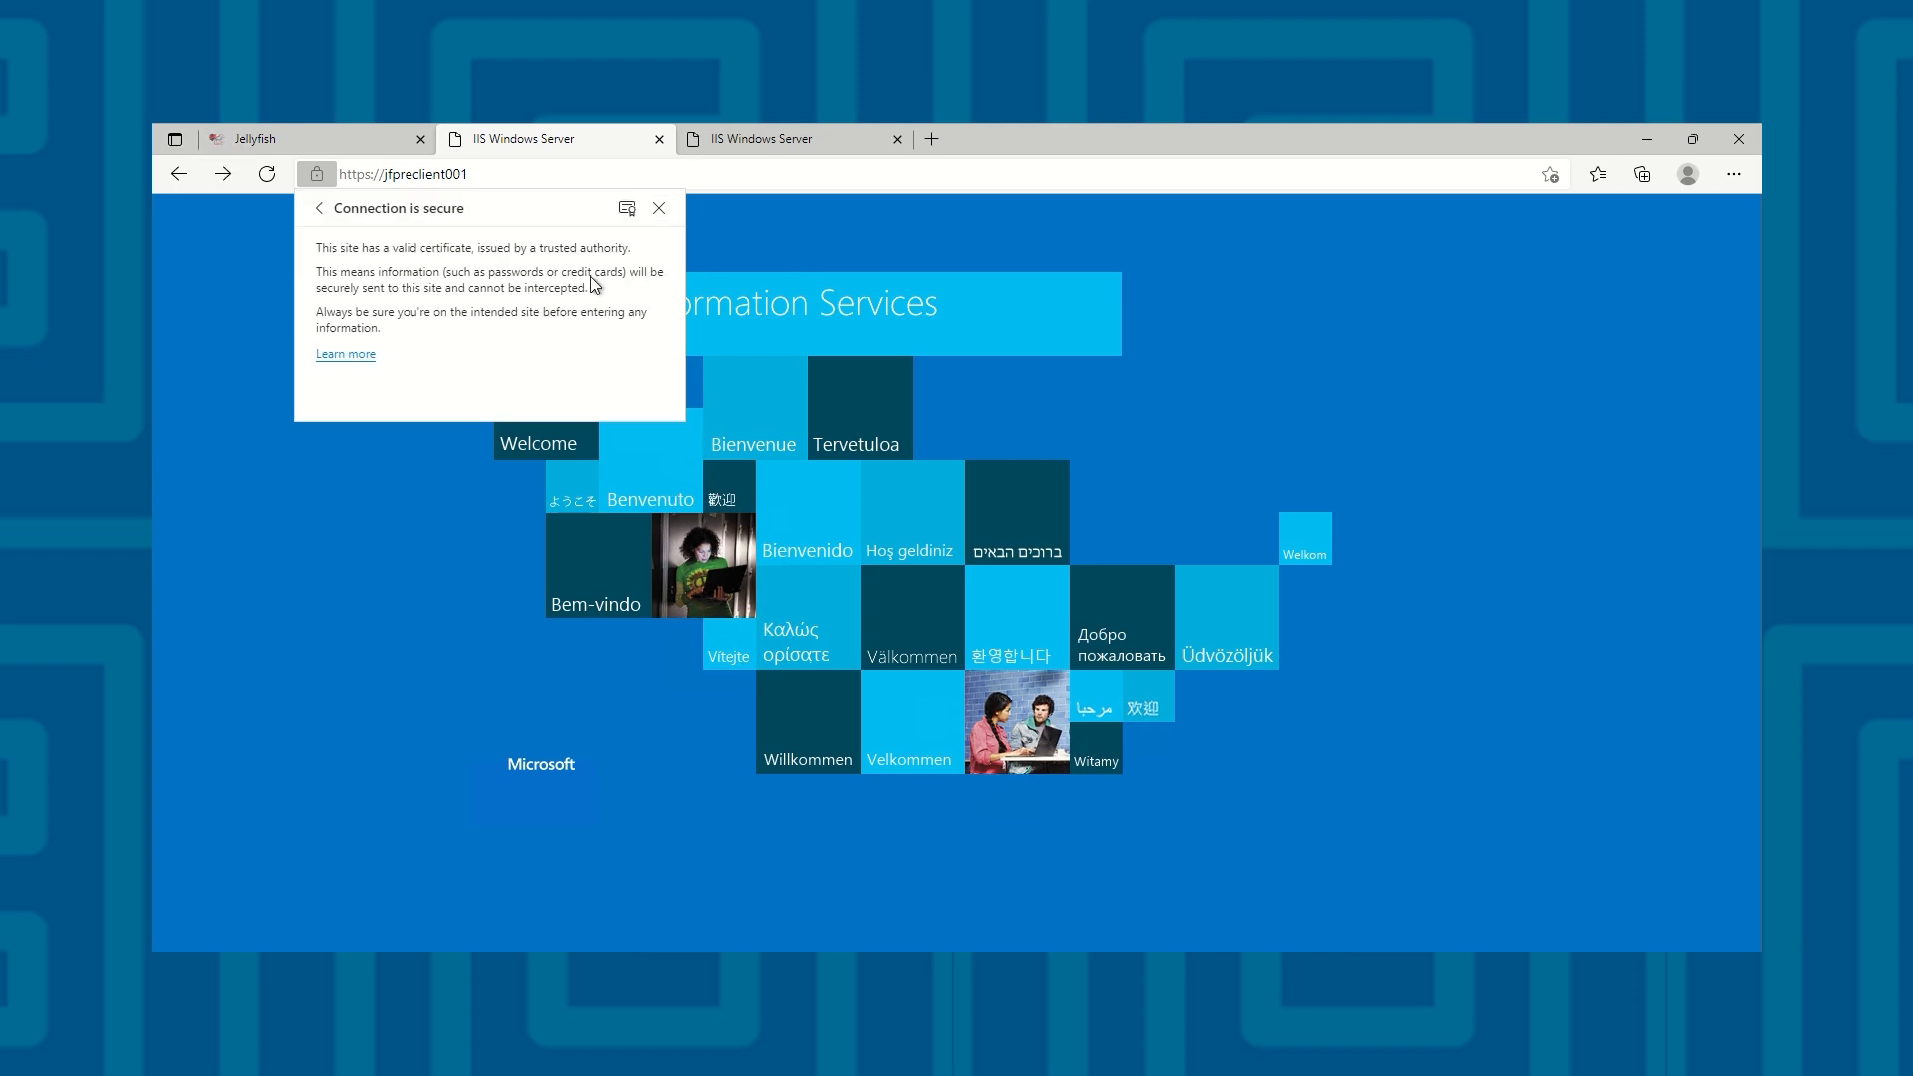
pyautogui.click(624, 213)
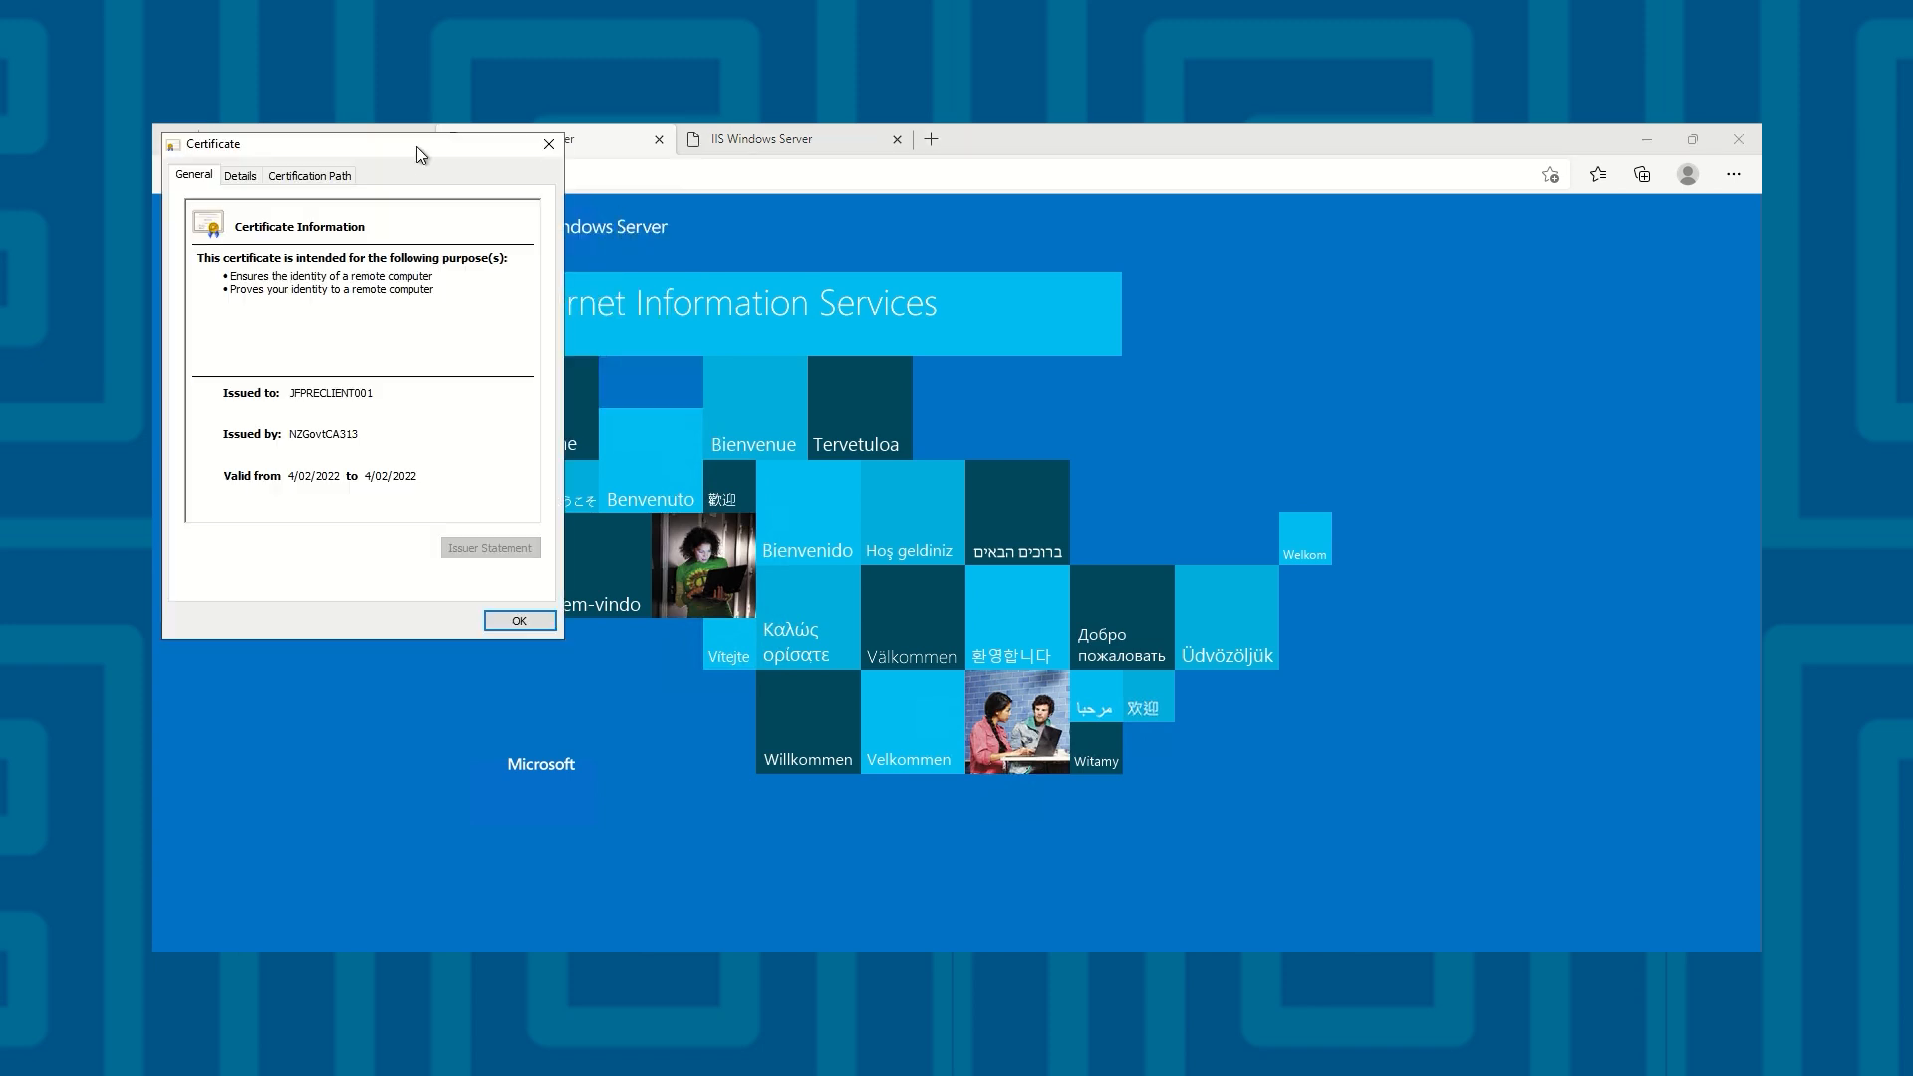
pyautogui.moveTo(417, 146); pyautogui.dragTo(872, 277)
pyautogui.click(719, 309)
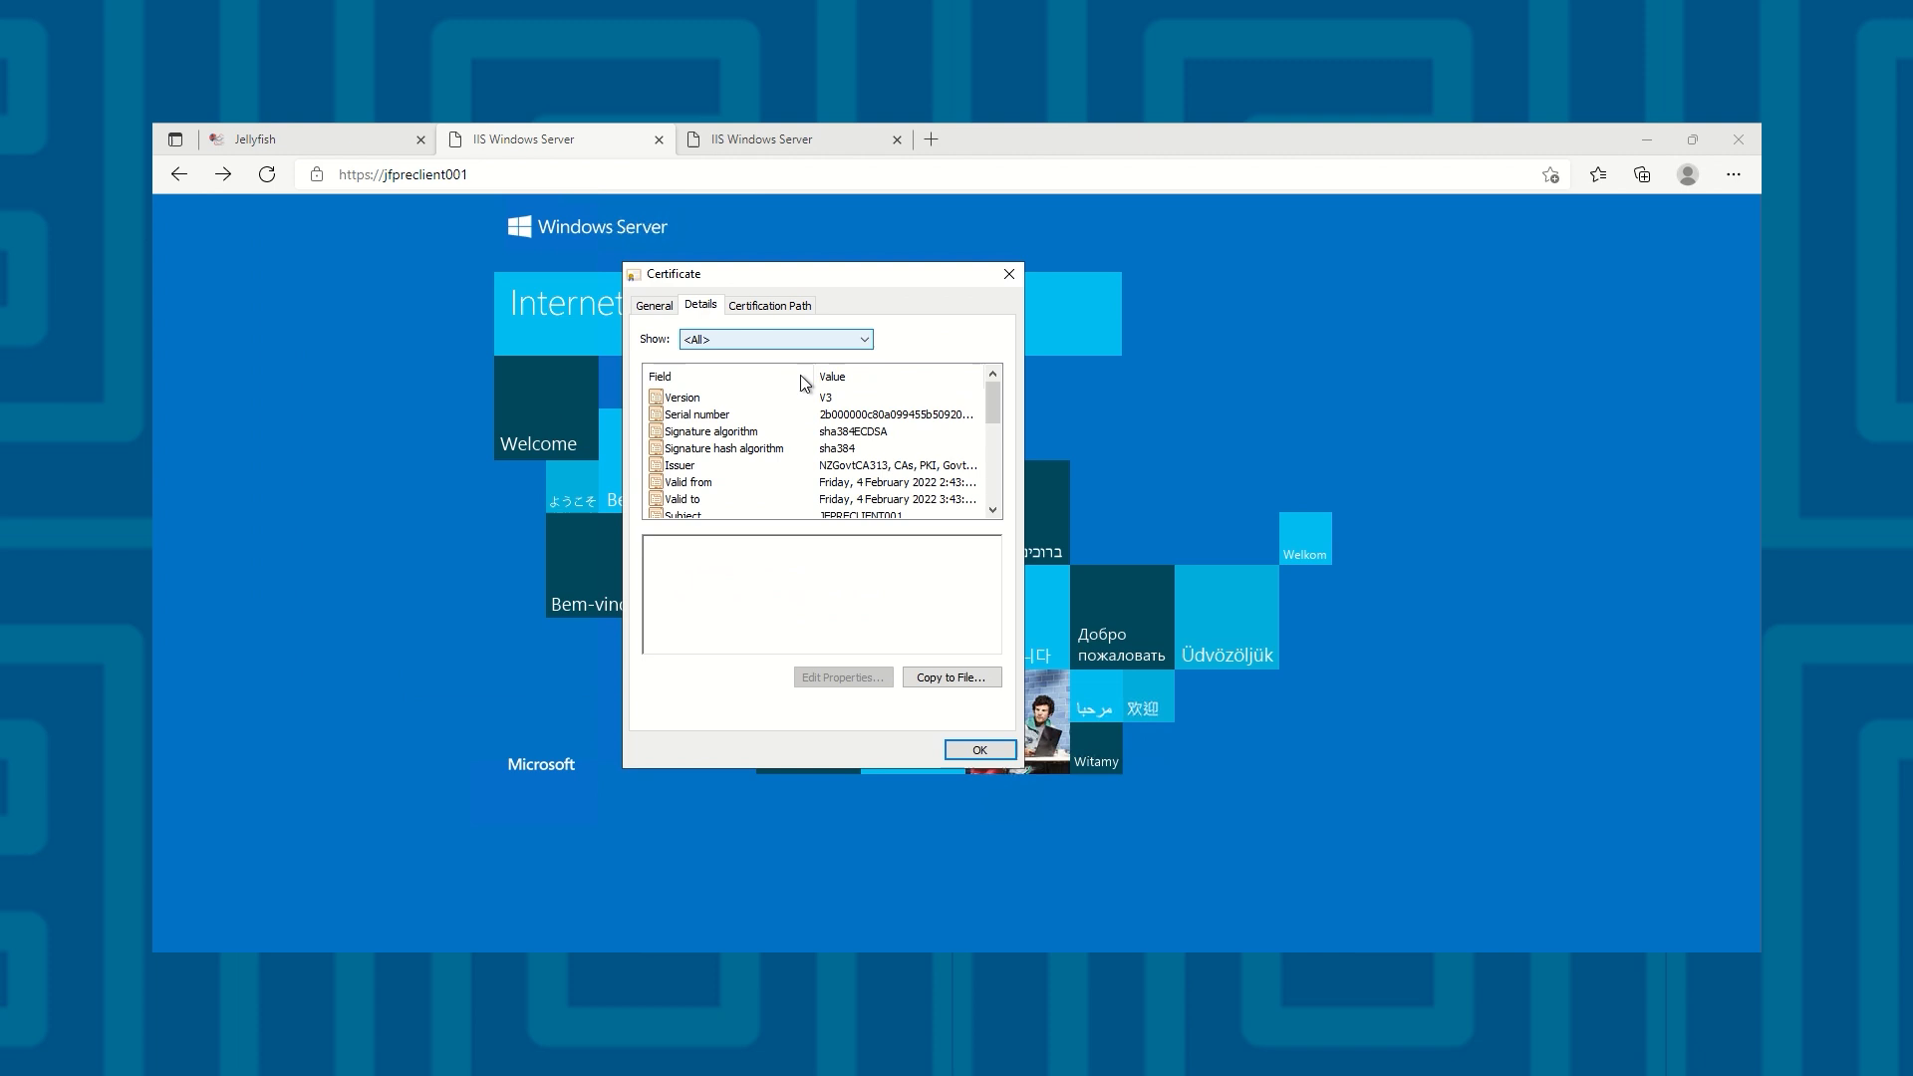
pyautogui.click(959, 415)
pyautogui.click(1008, 274)
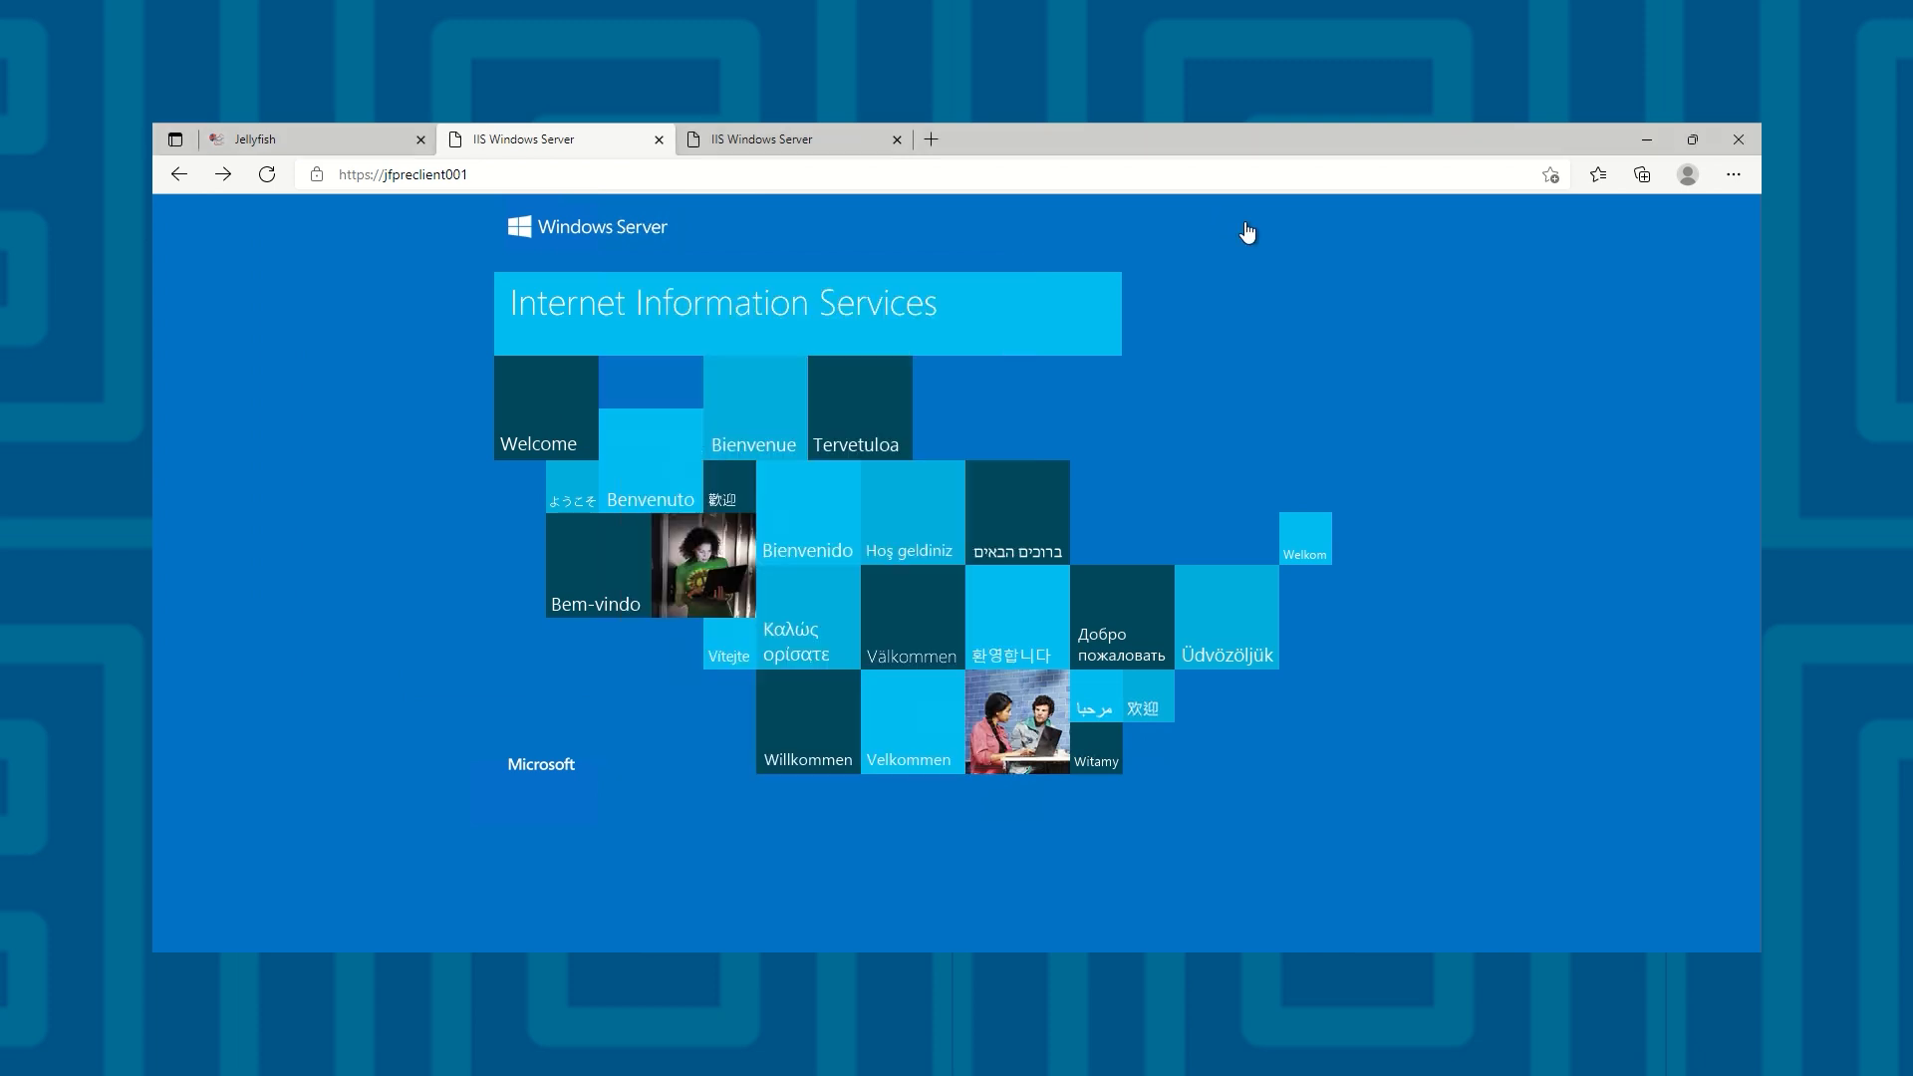
pyautogui.click(1647, 138)
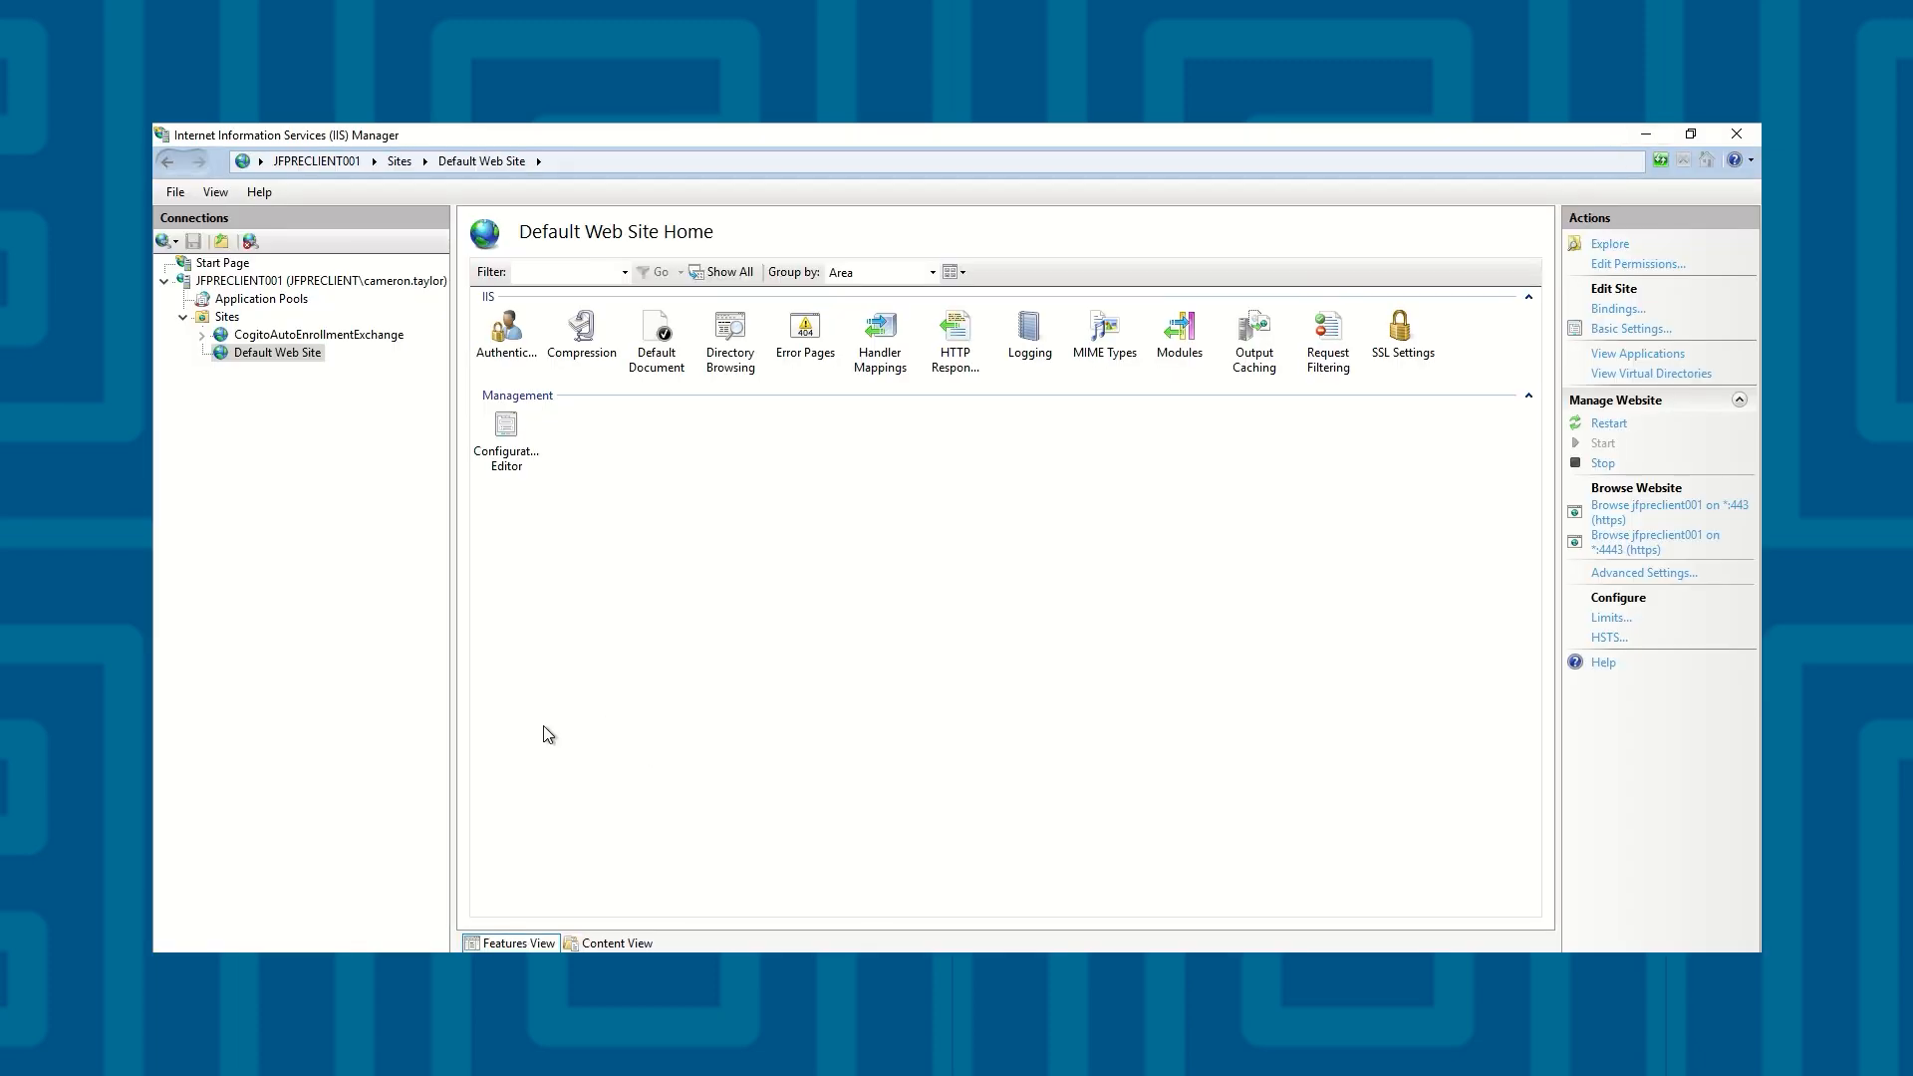
# Trigger certificate auto-enrollment by running certutil -pulse in the administrator PowerShell window
pyautogui.hotkey('alt', 'Tab')
pyautogui.hotkey('alt', 'Tab')
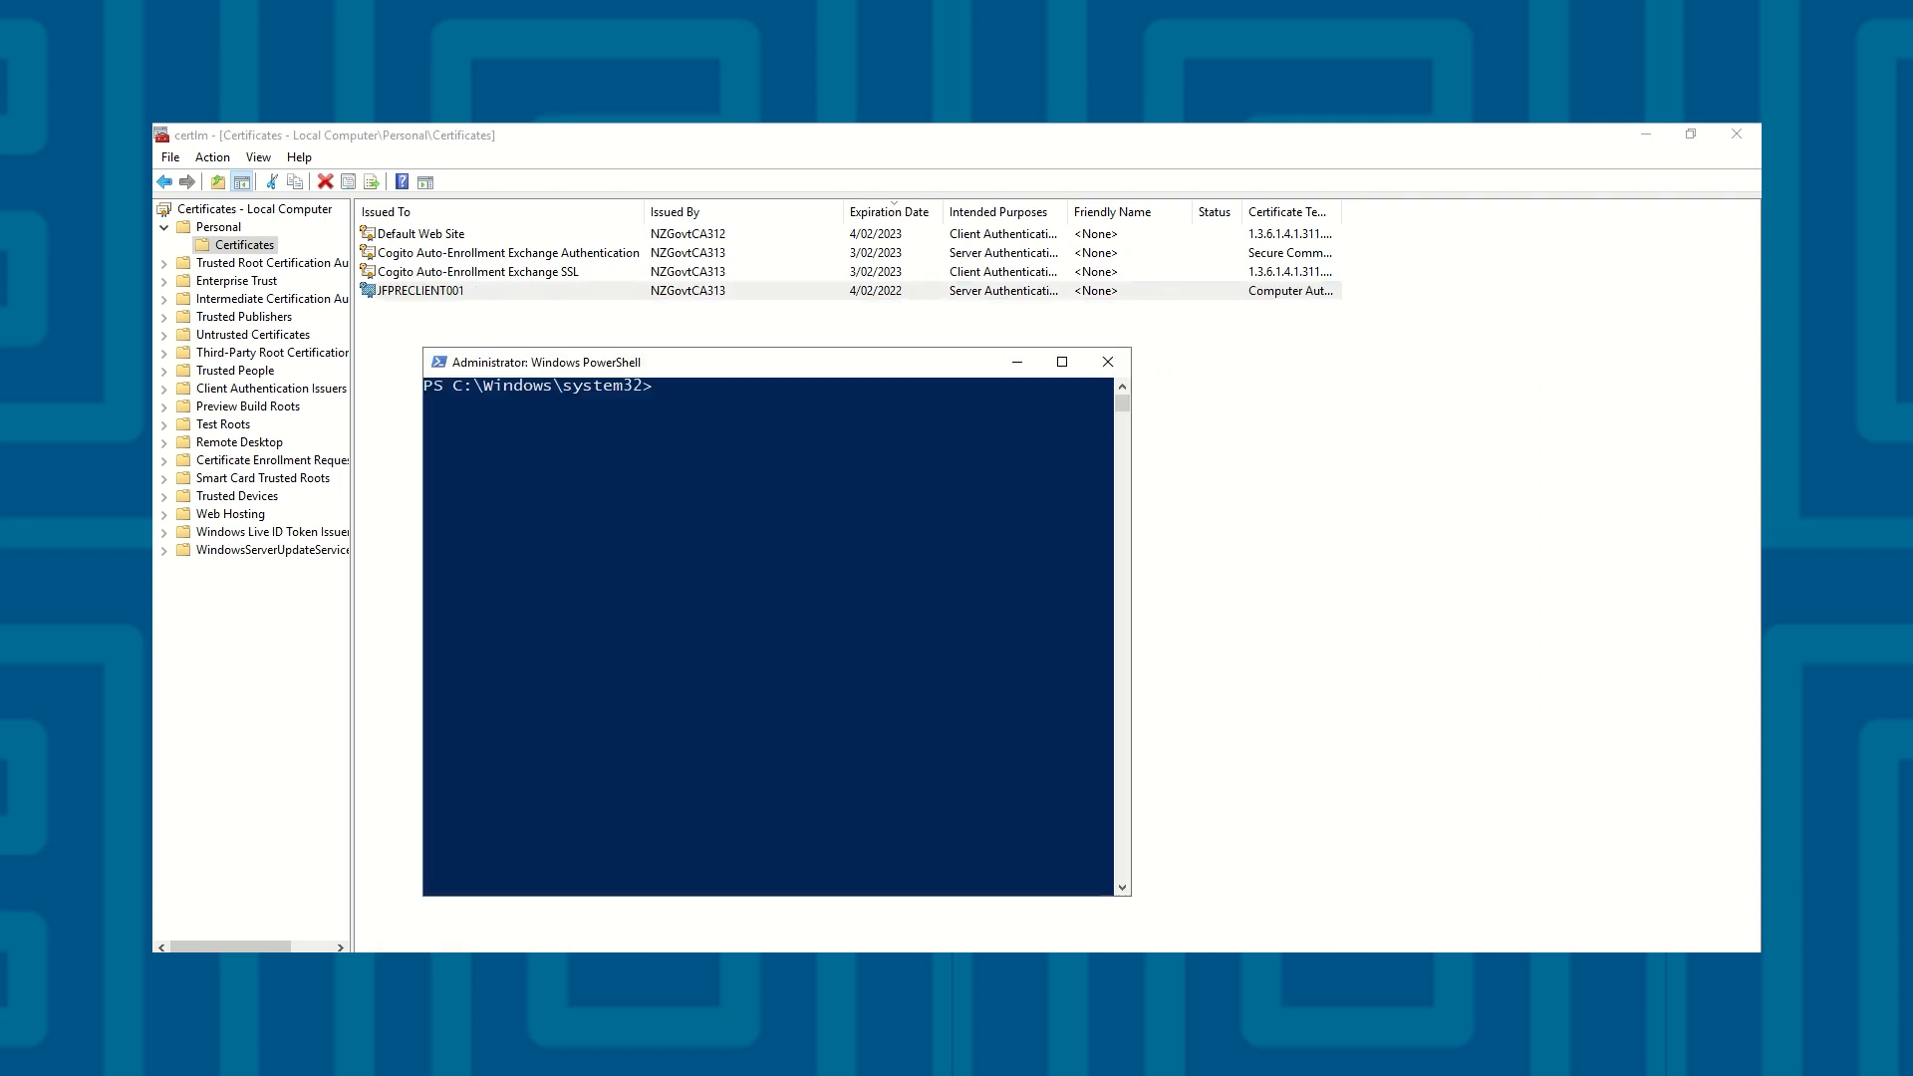
pyautogui.write('certutil -pulse')
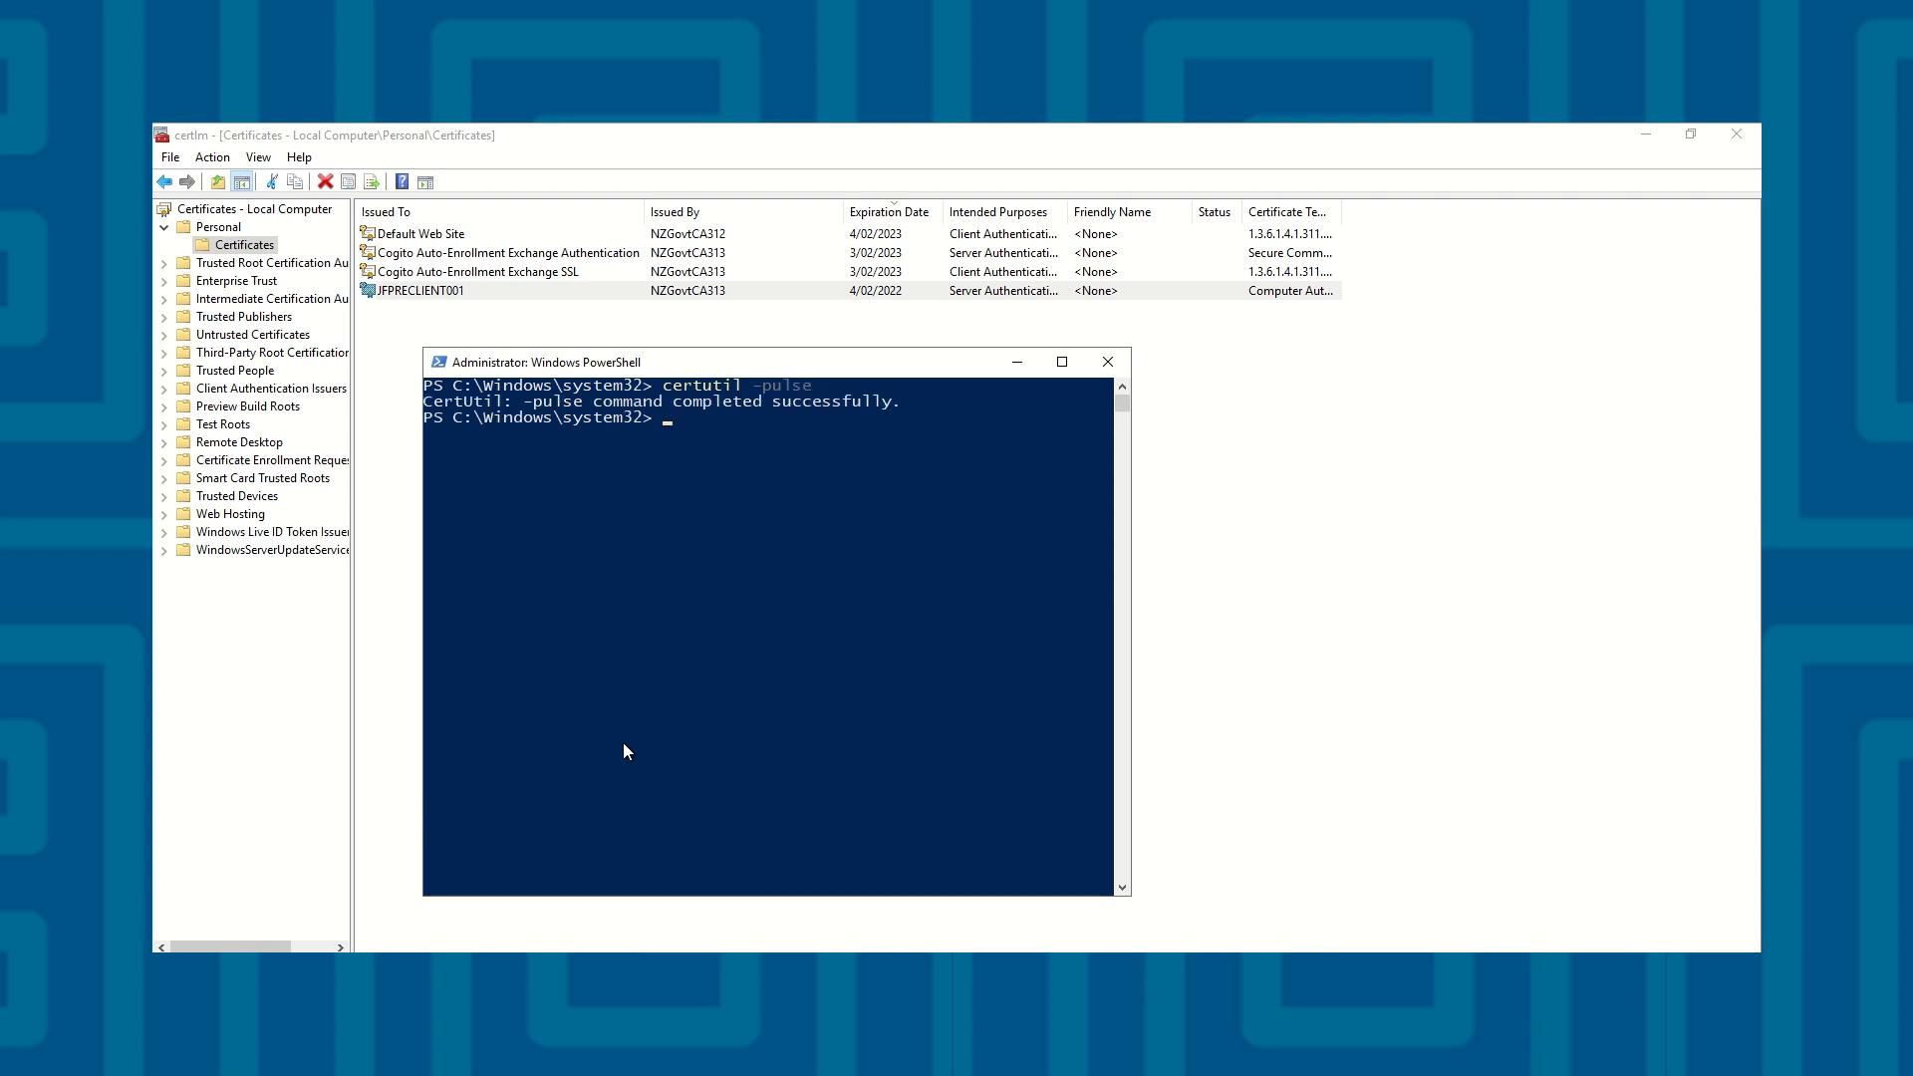
pyautogui.click(1017, 362)
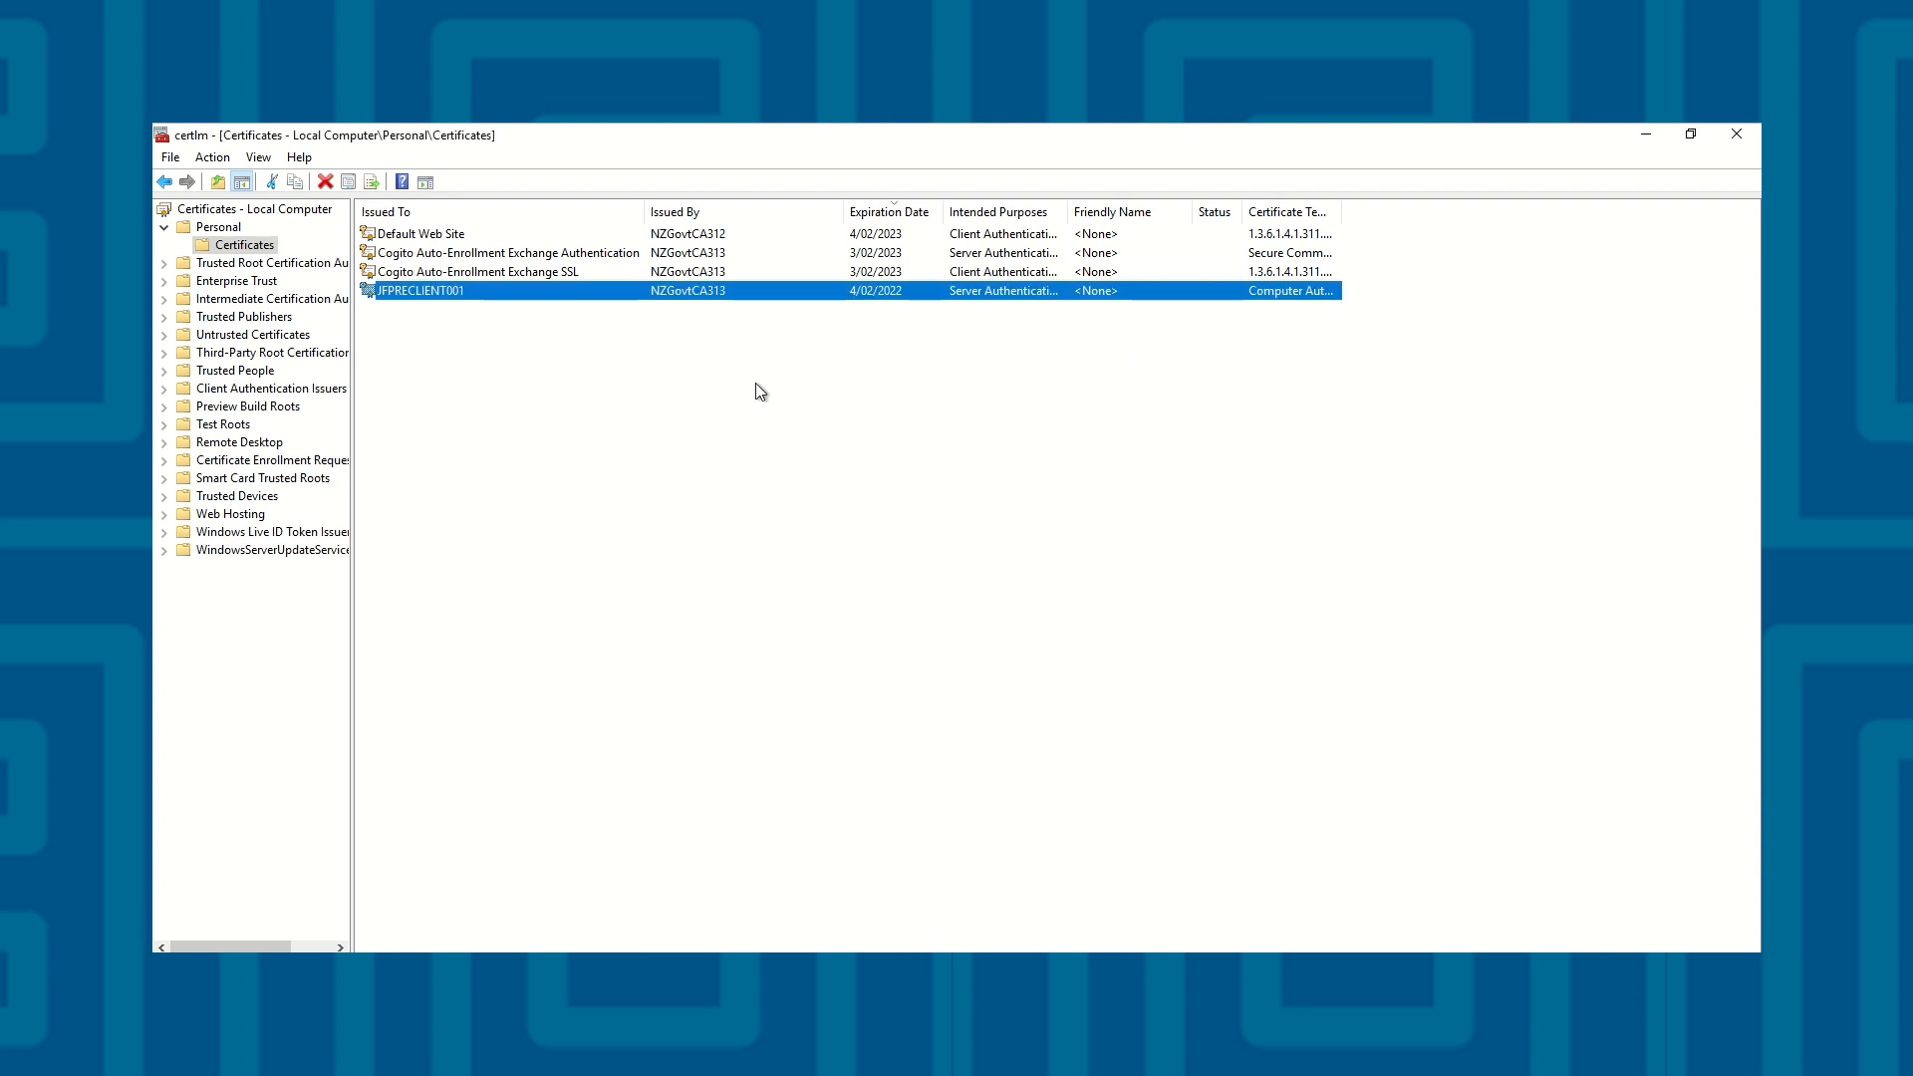
# Recheck the serial number of the JFPRECLIENT001 certificate in the local computer's personal certificates
pyautogui.click(676, 375)
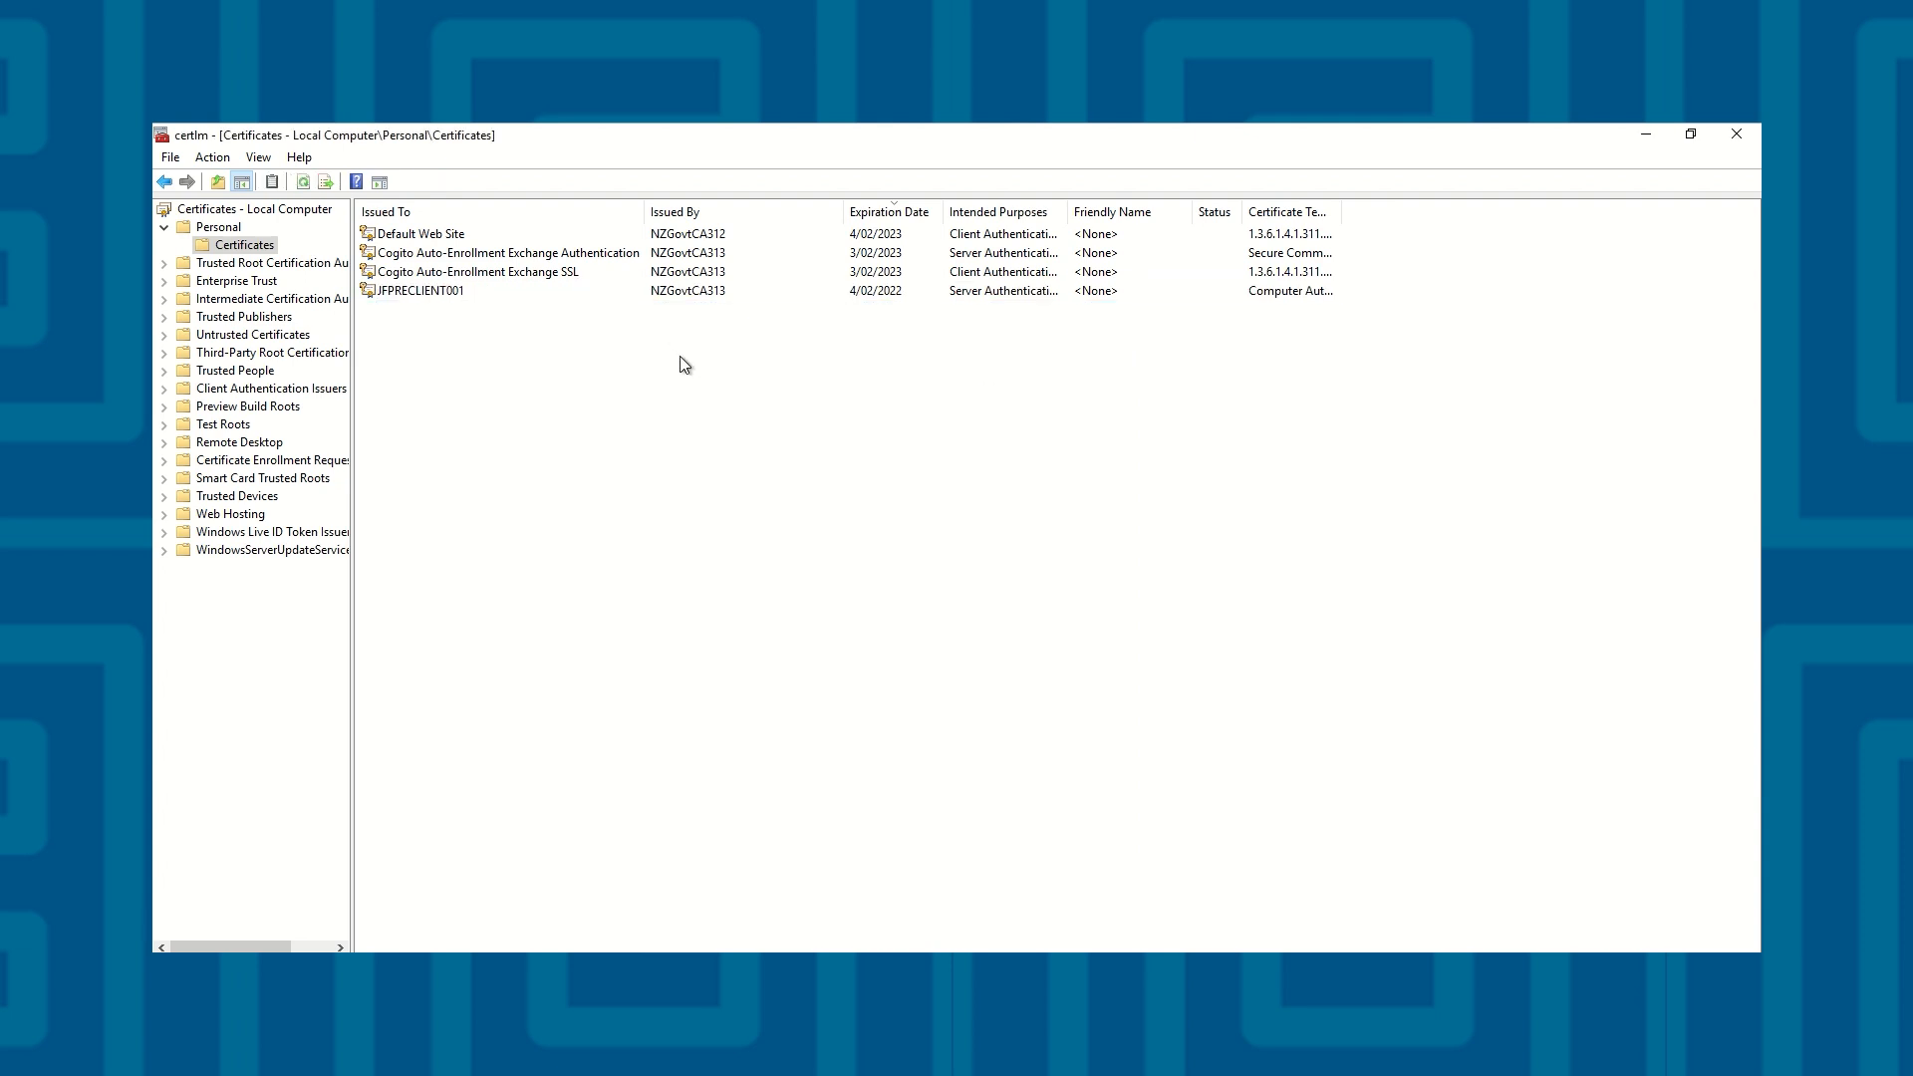
pyautogui.doubleClick(694, 301)
pyautogui.moveTo(435, 147); pyautogui.dragTo(988, 291)
pyautogui.click(797, 326)
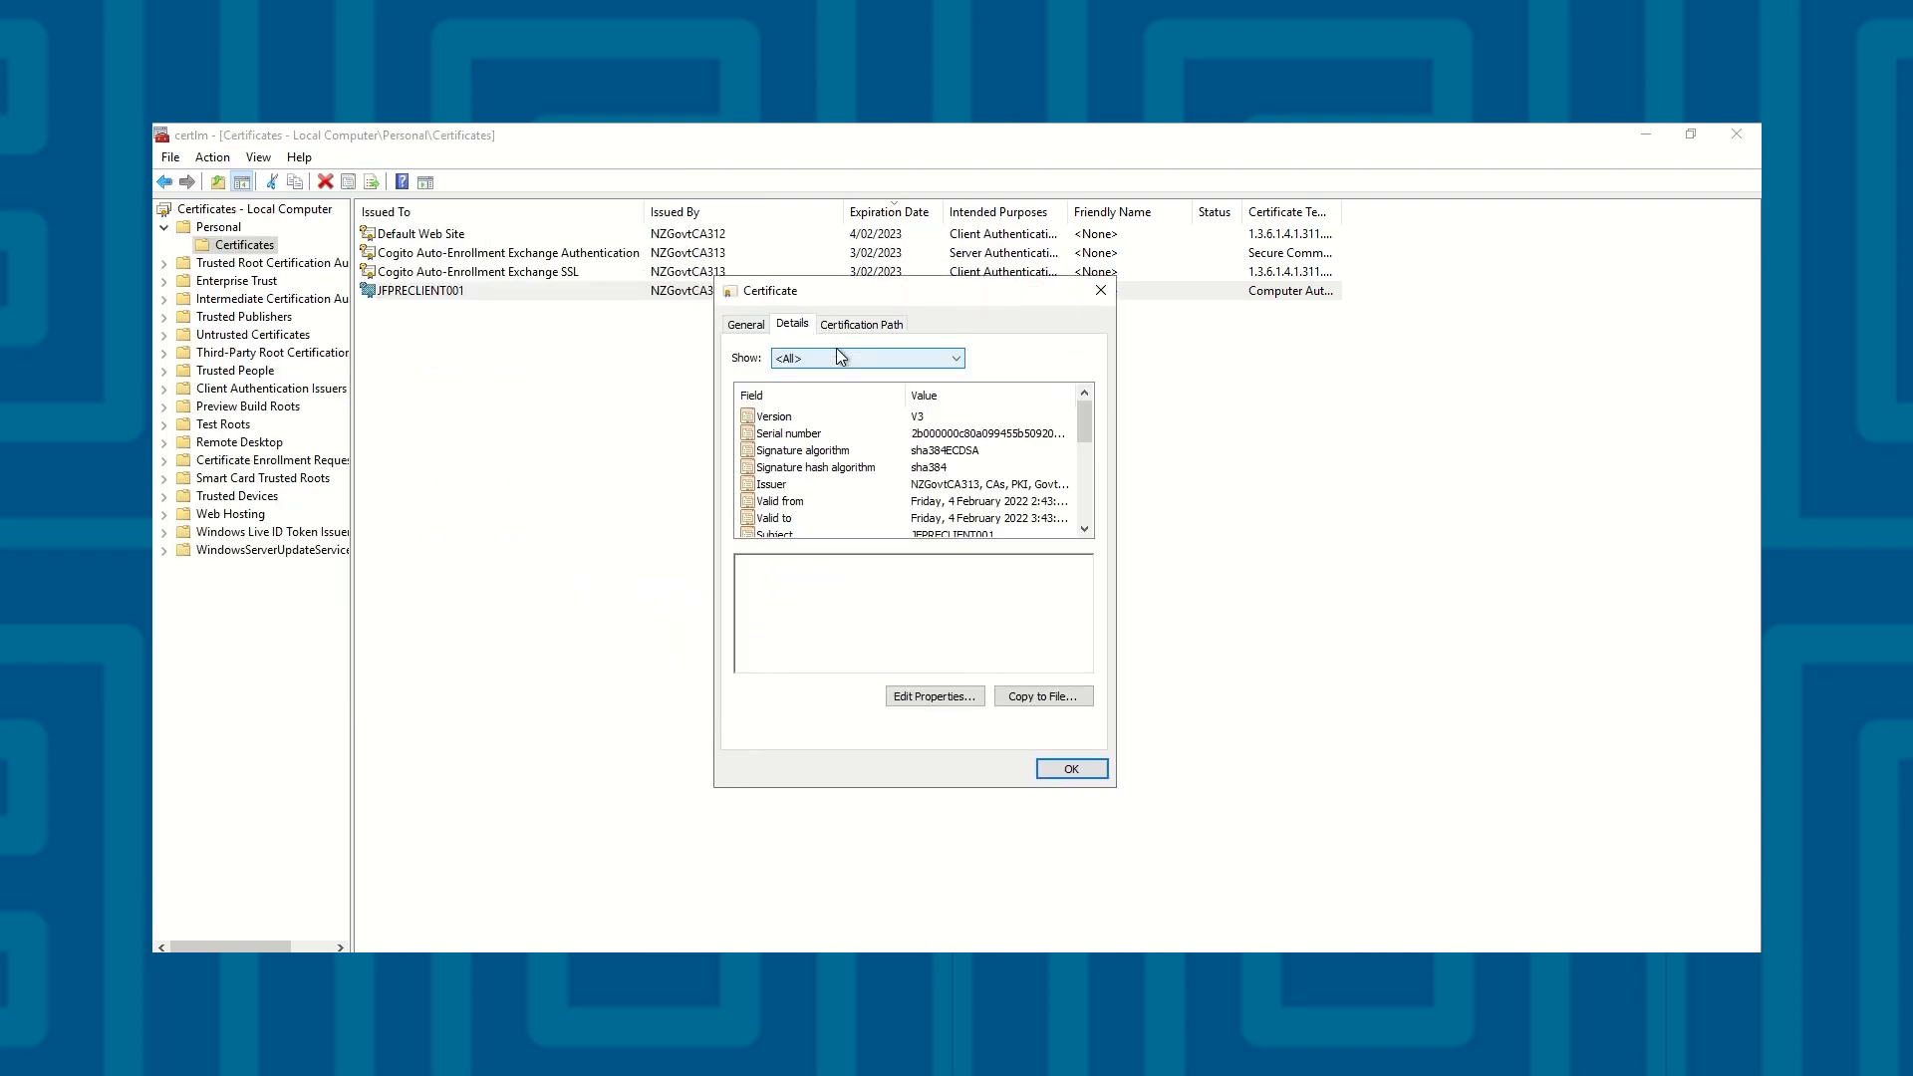
pyautogui.click(965, 439)
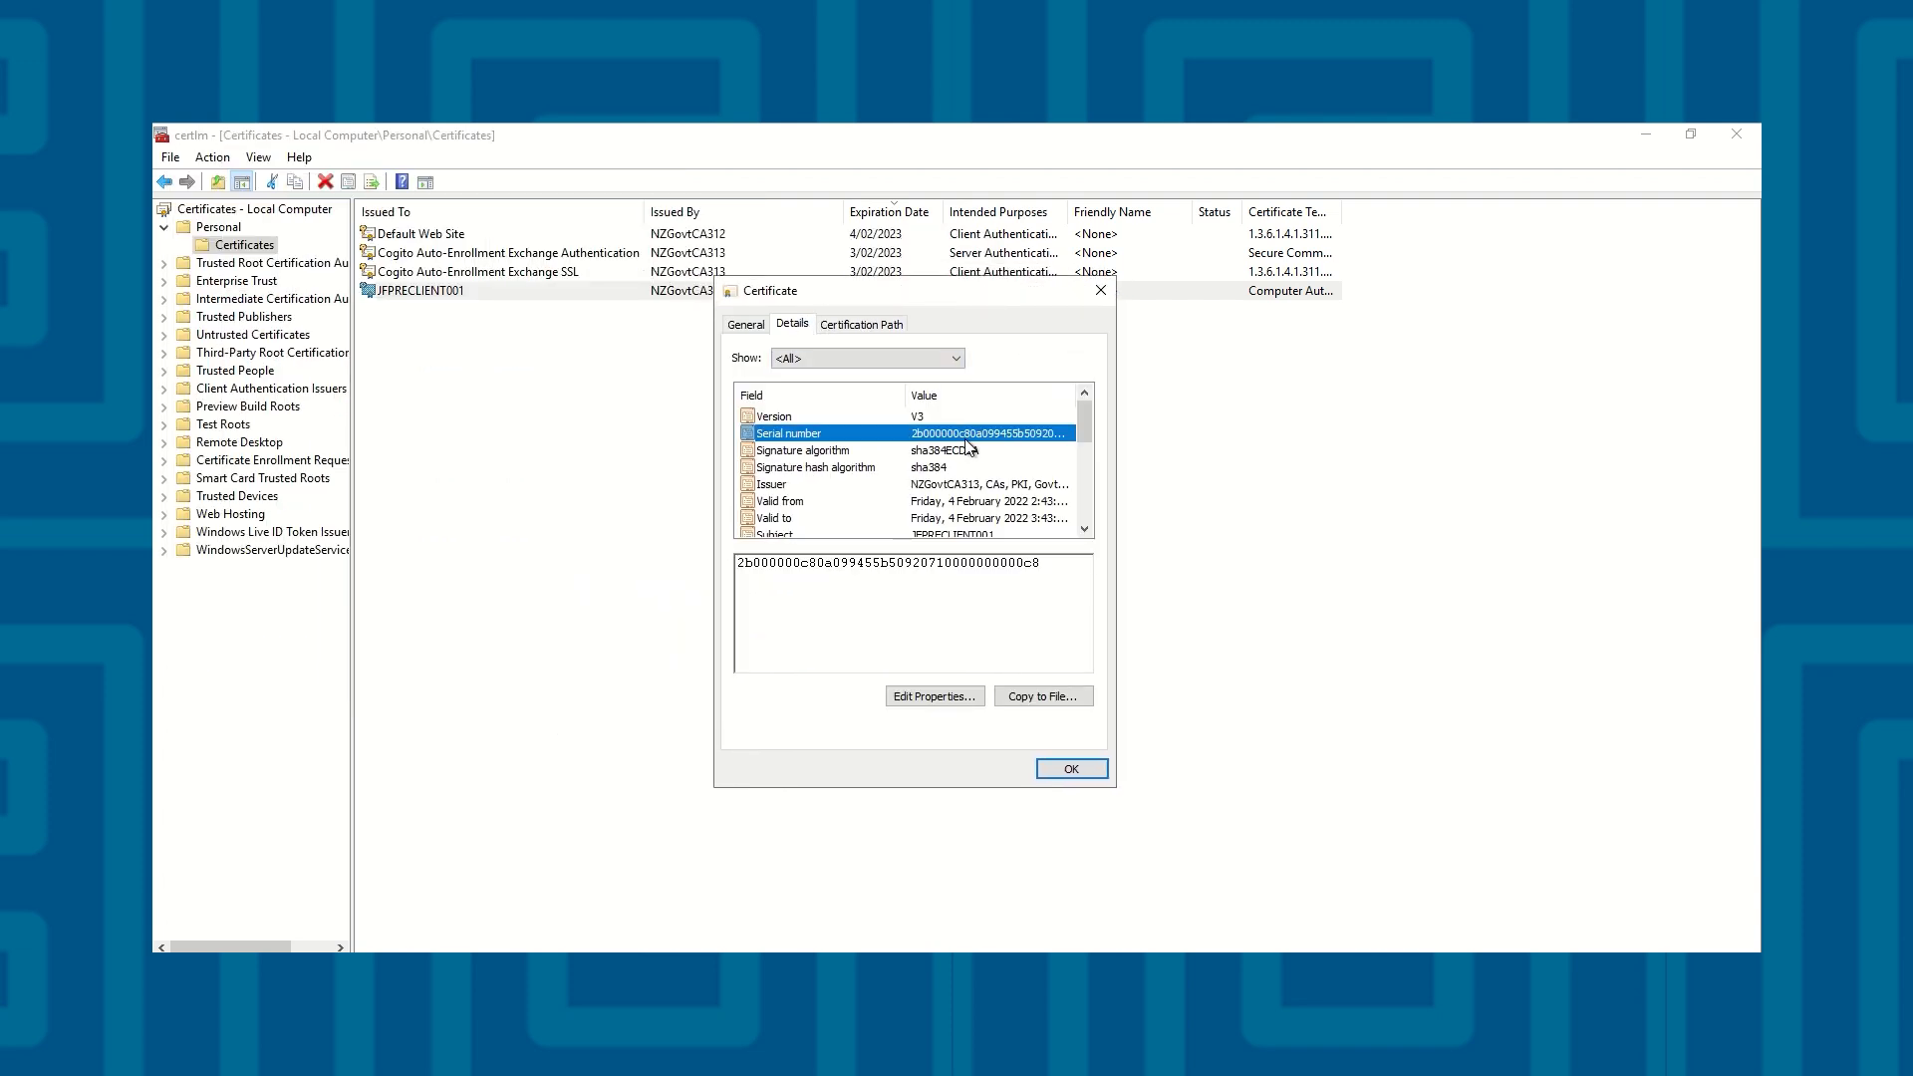
pyautogui.click(1100, 290)
pyautogui.click(901, 417)
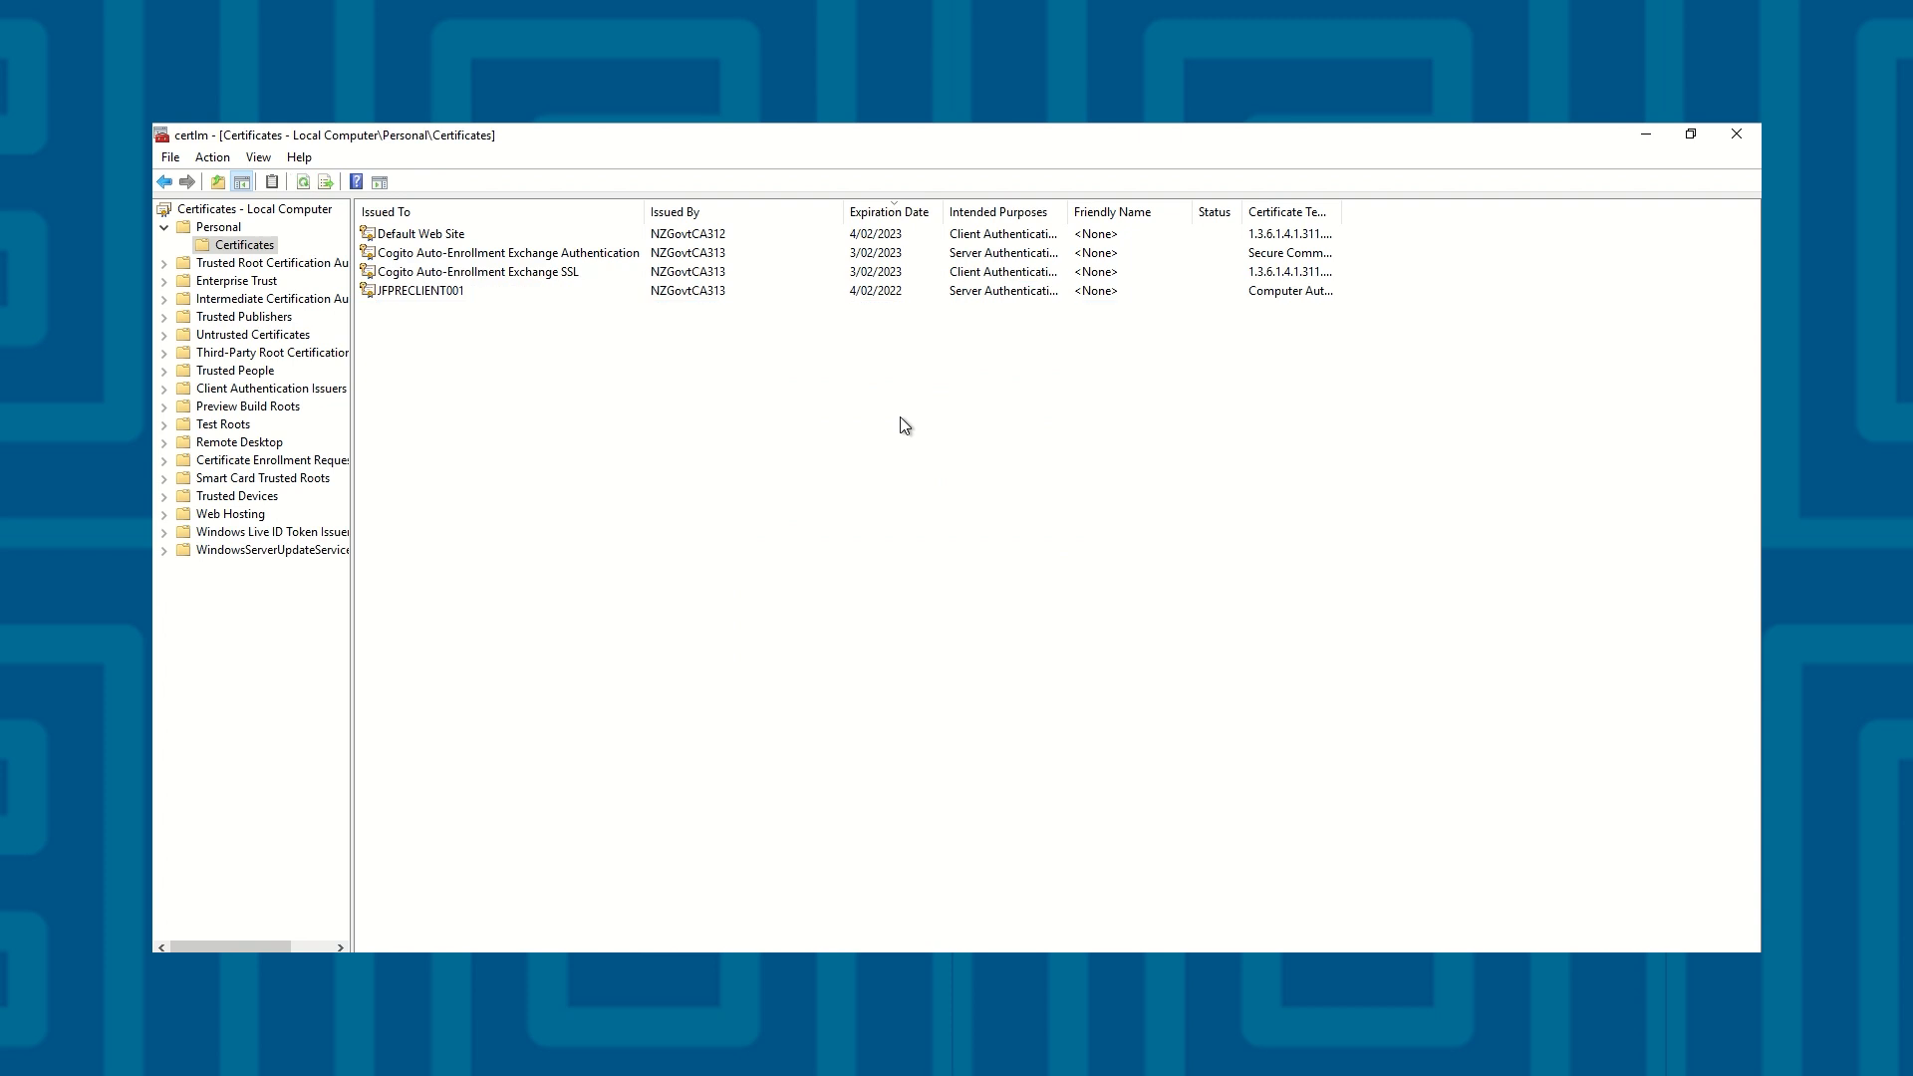
# Reopen the JFPRECLIENT001 certificate and compare its serial number with the earlier one
pyautogui.doubleClick(783, 290)
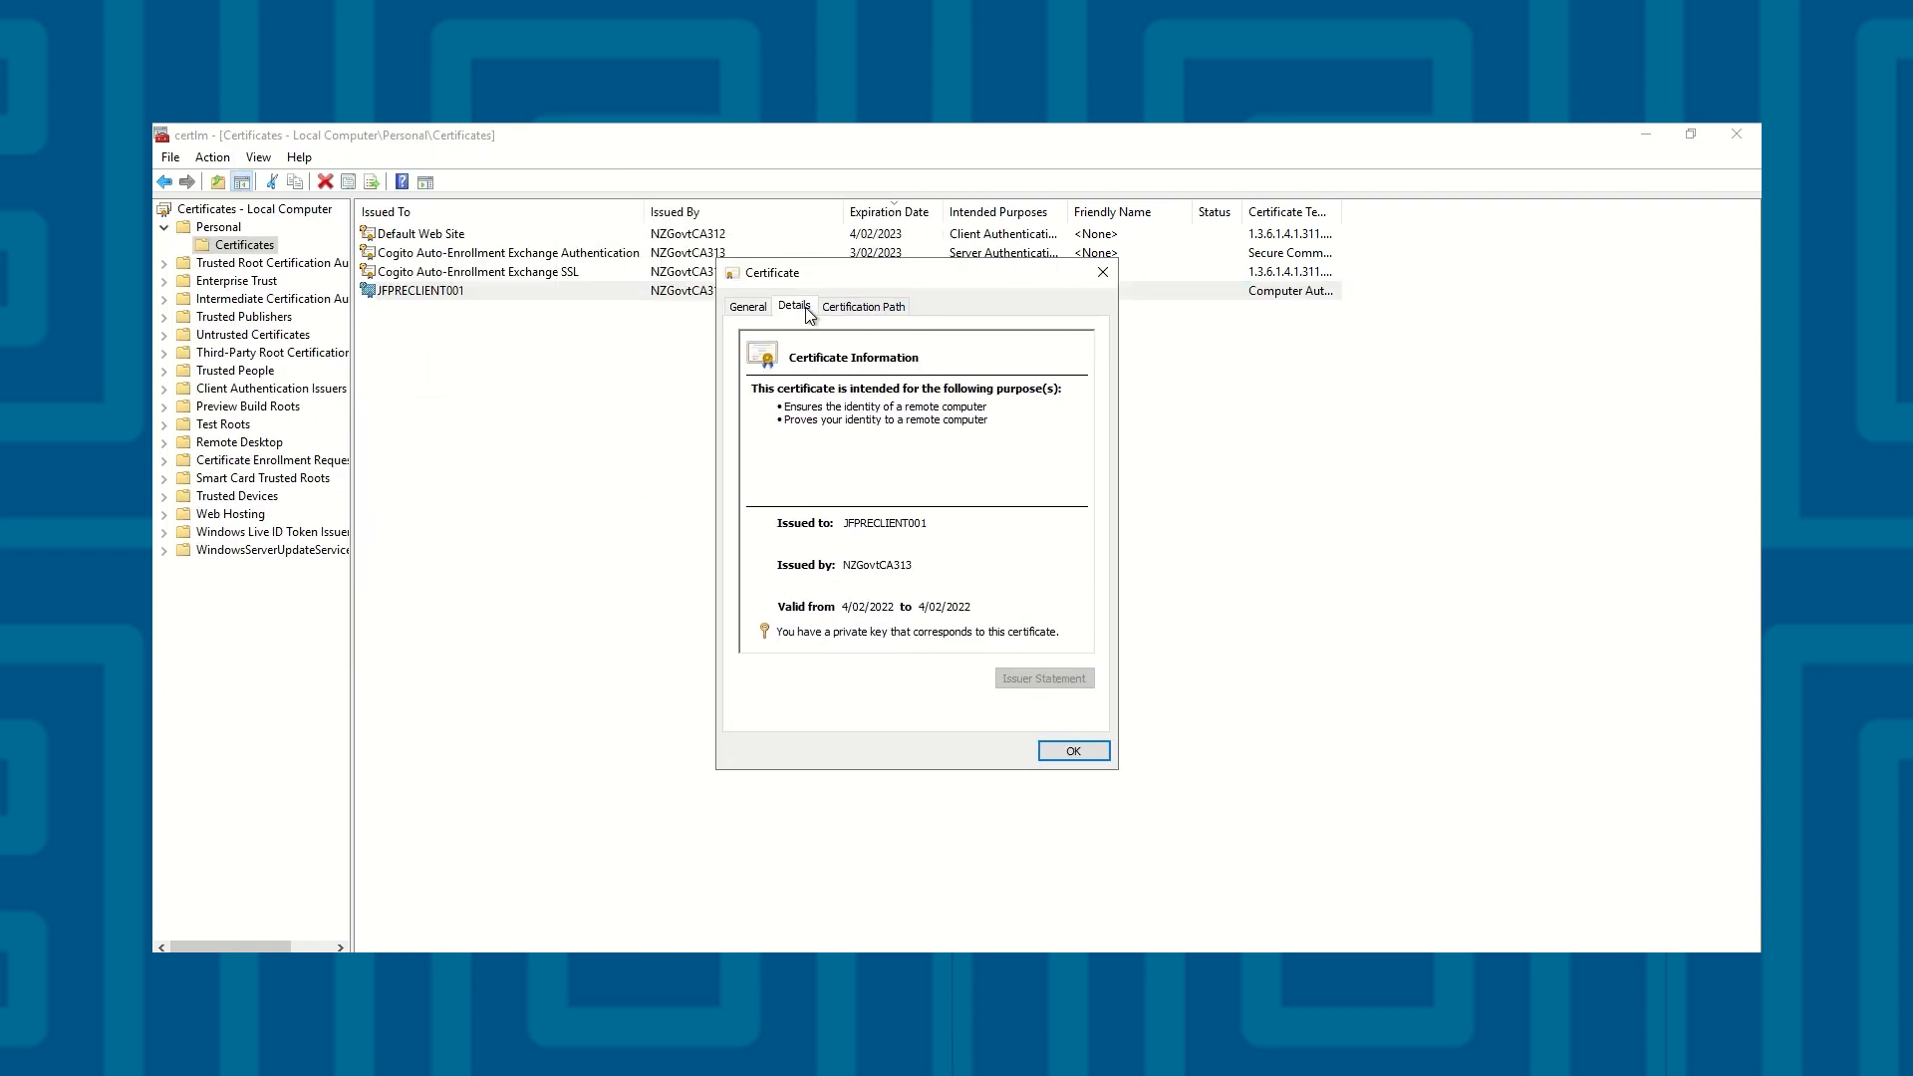
pyautogui.click(794, 306)
pyautogui.click(999, 415)
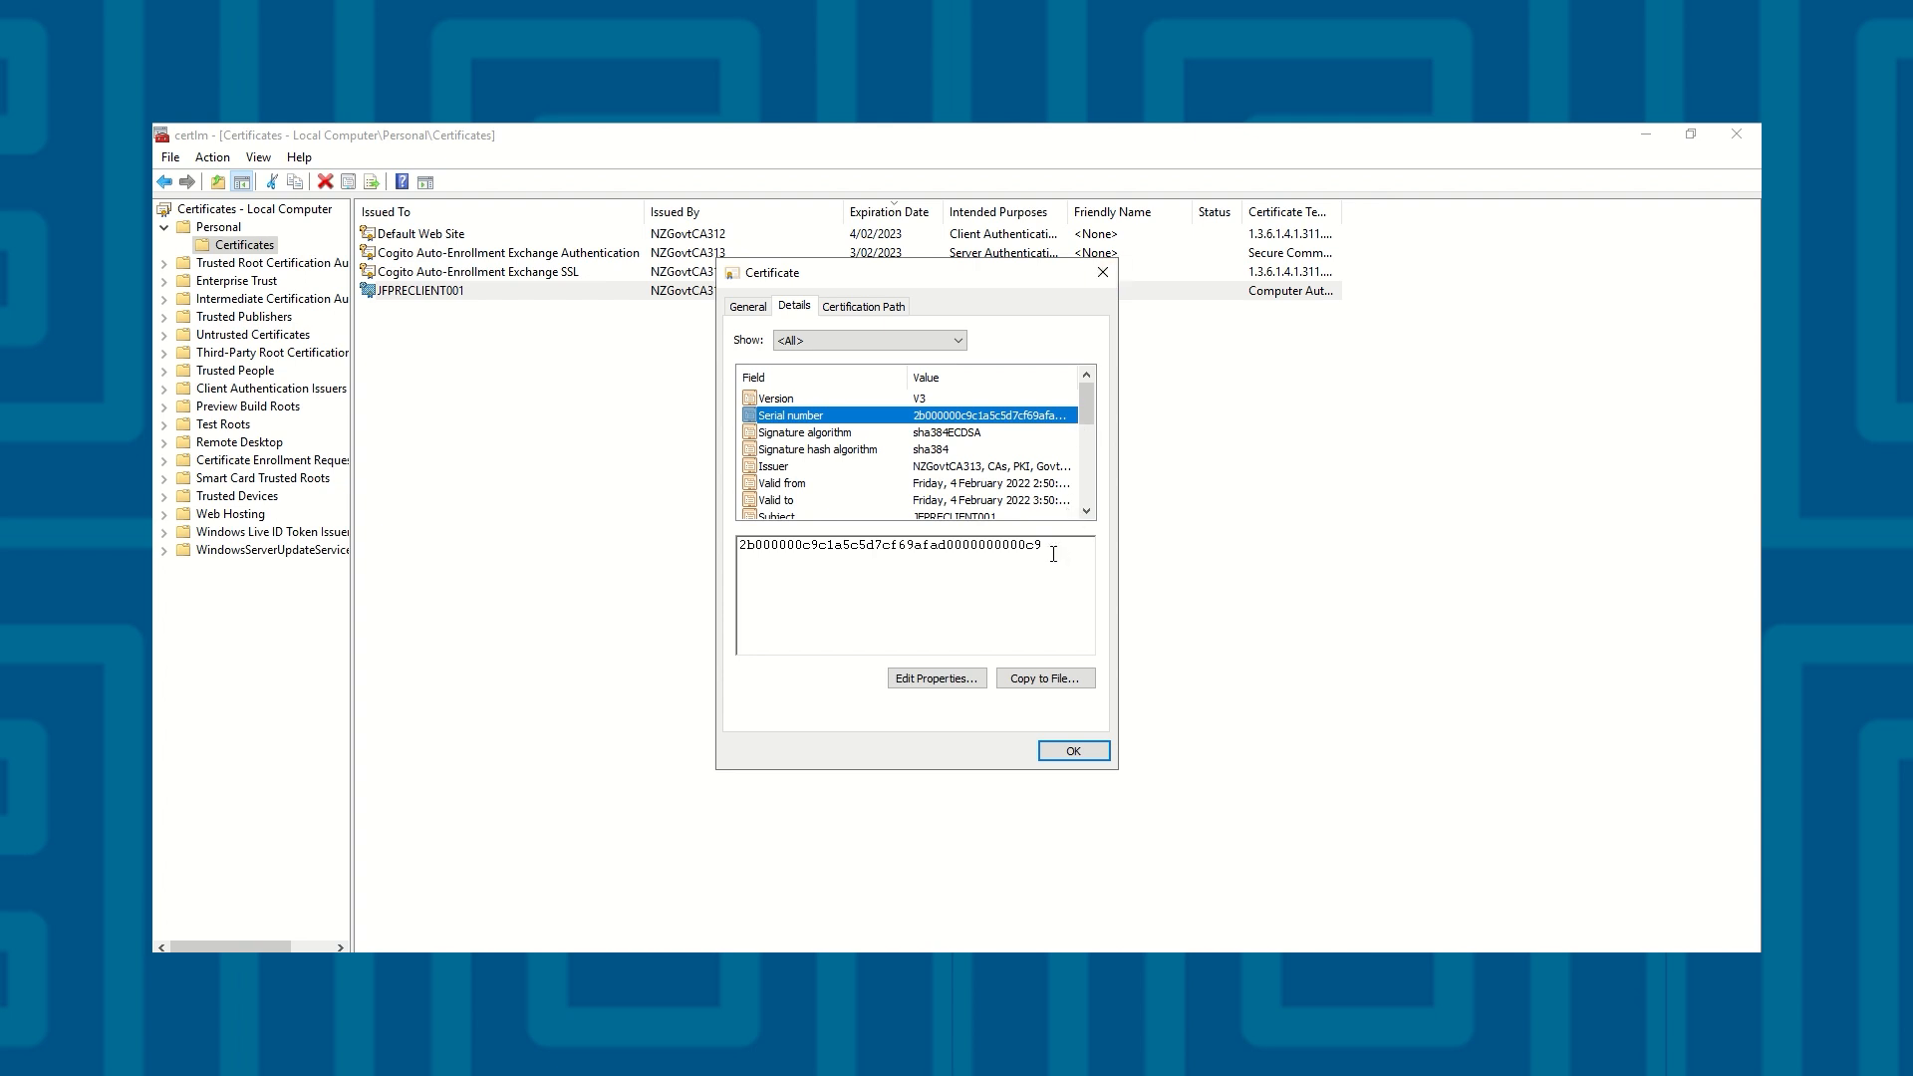
pyautogui.click(1099, 286)
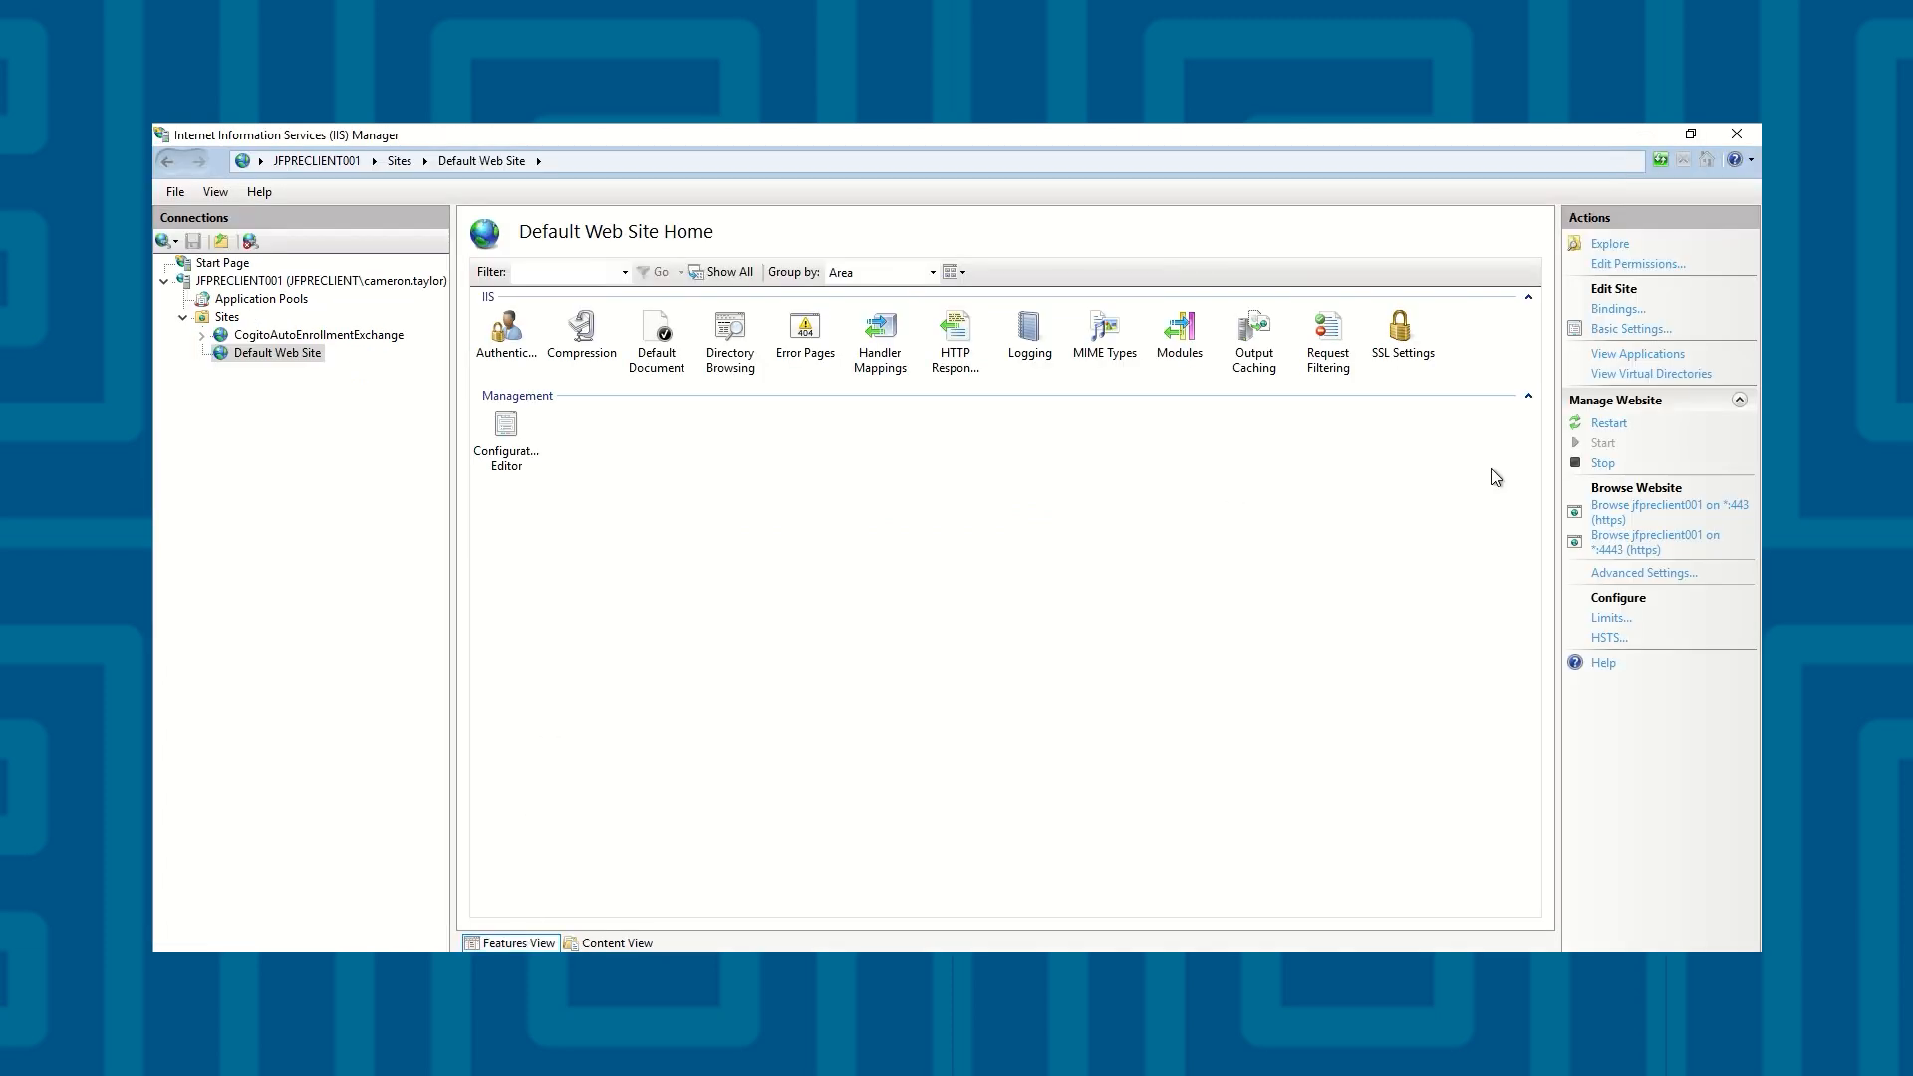
# Check the serial number of the SSL certificate assigned to the Default Web Site's https binding on port 443
pyautogui.click(1618, 310)
pyautogui.click(904, 444)
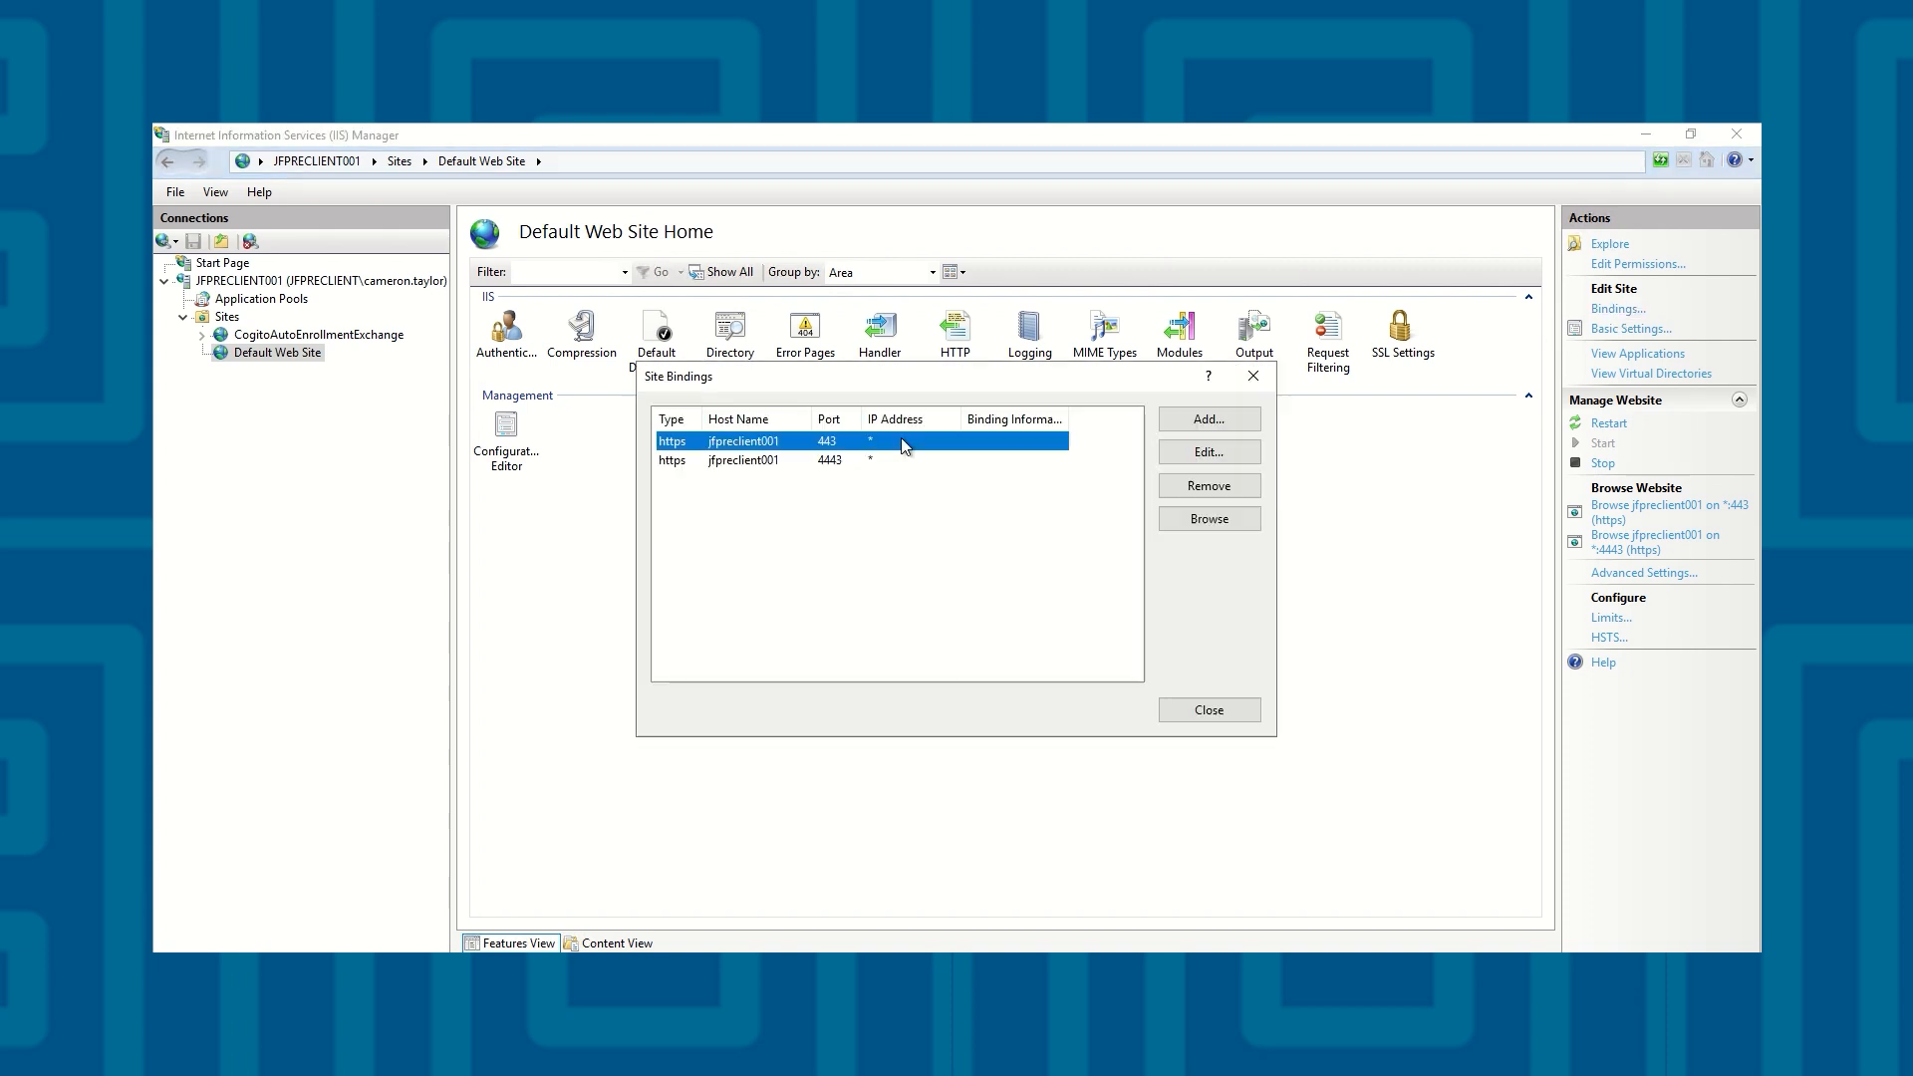
pyautogui.click(1211, 454)
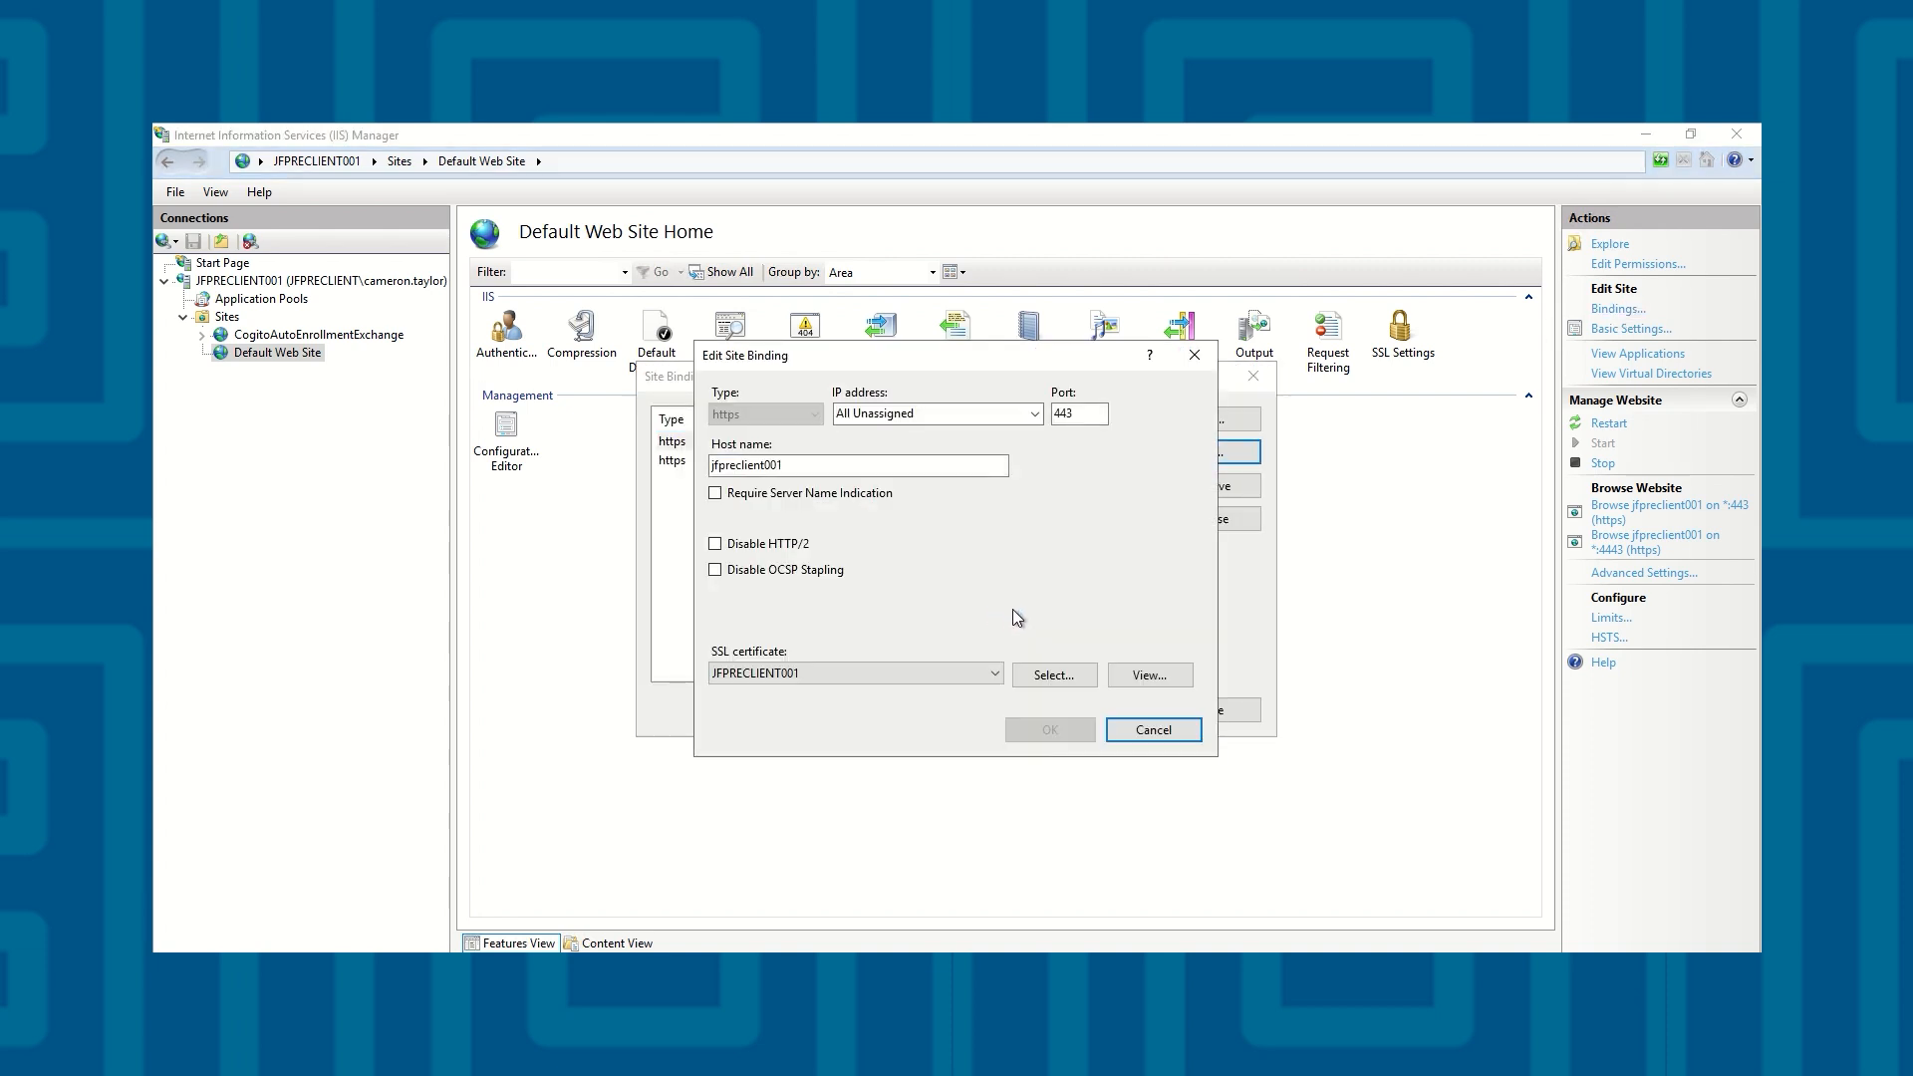
pyautogui.click(1146, 682)
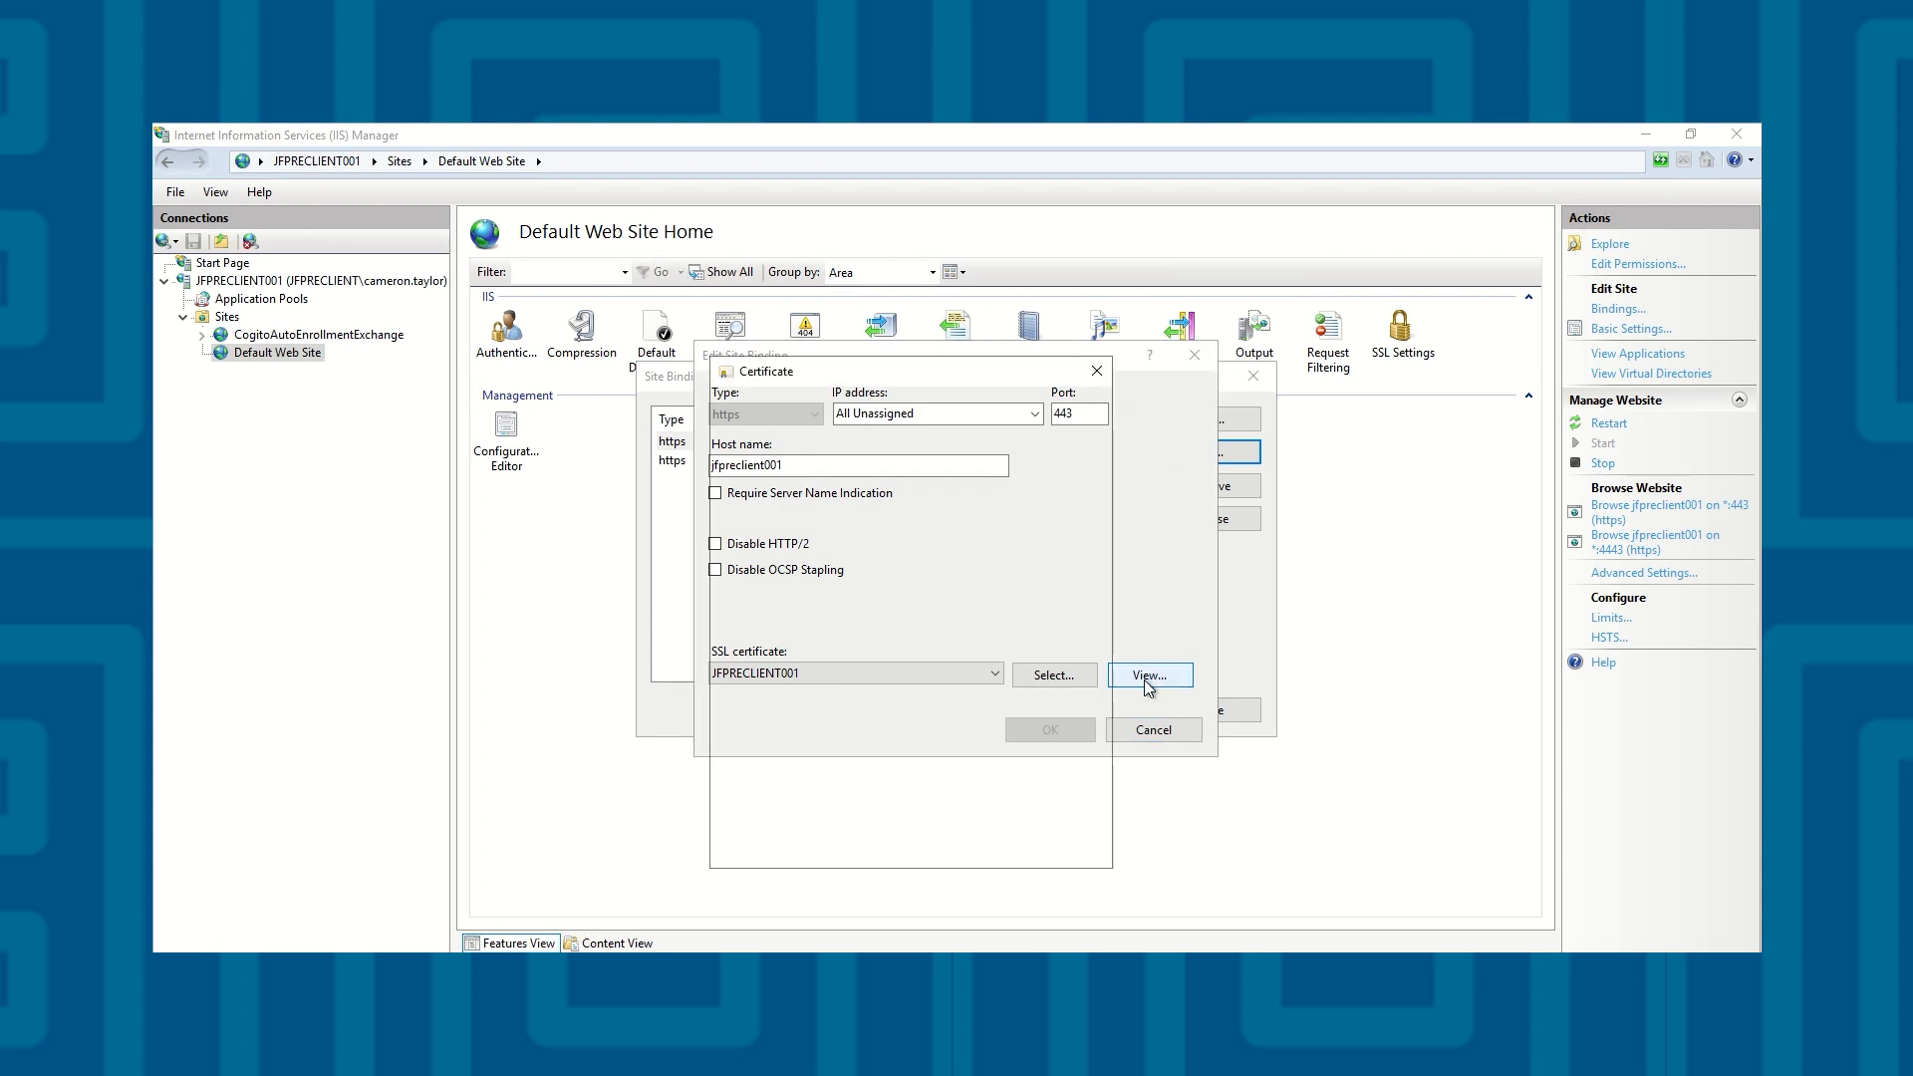
pyautogui.click(785, 409)
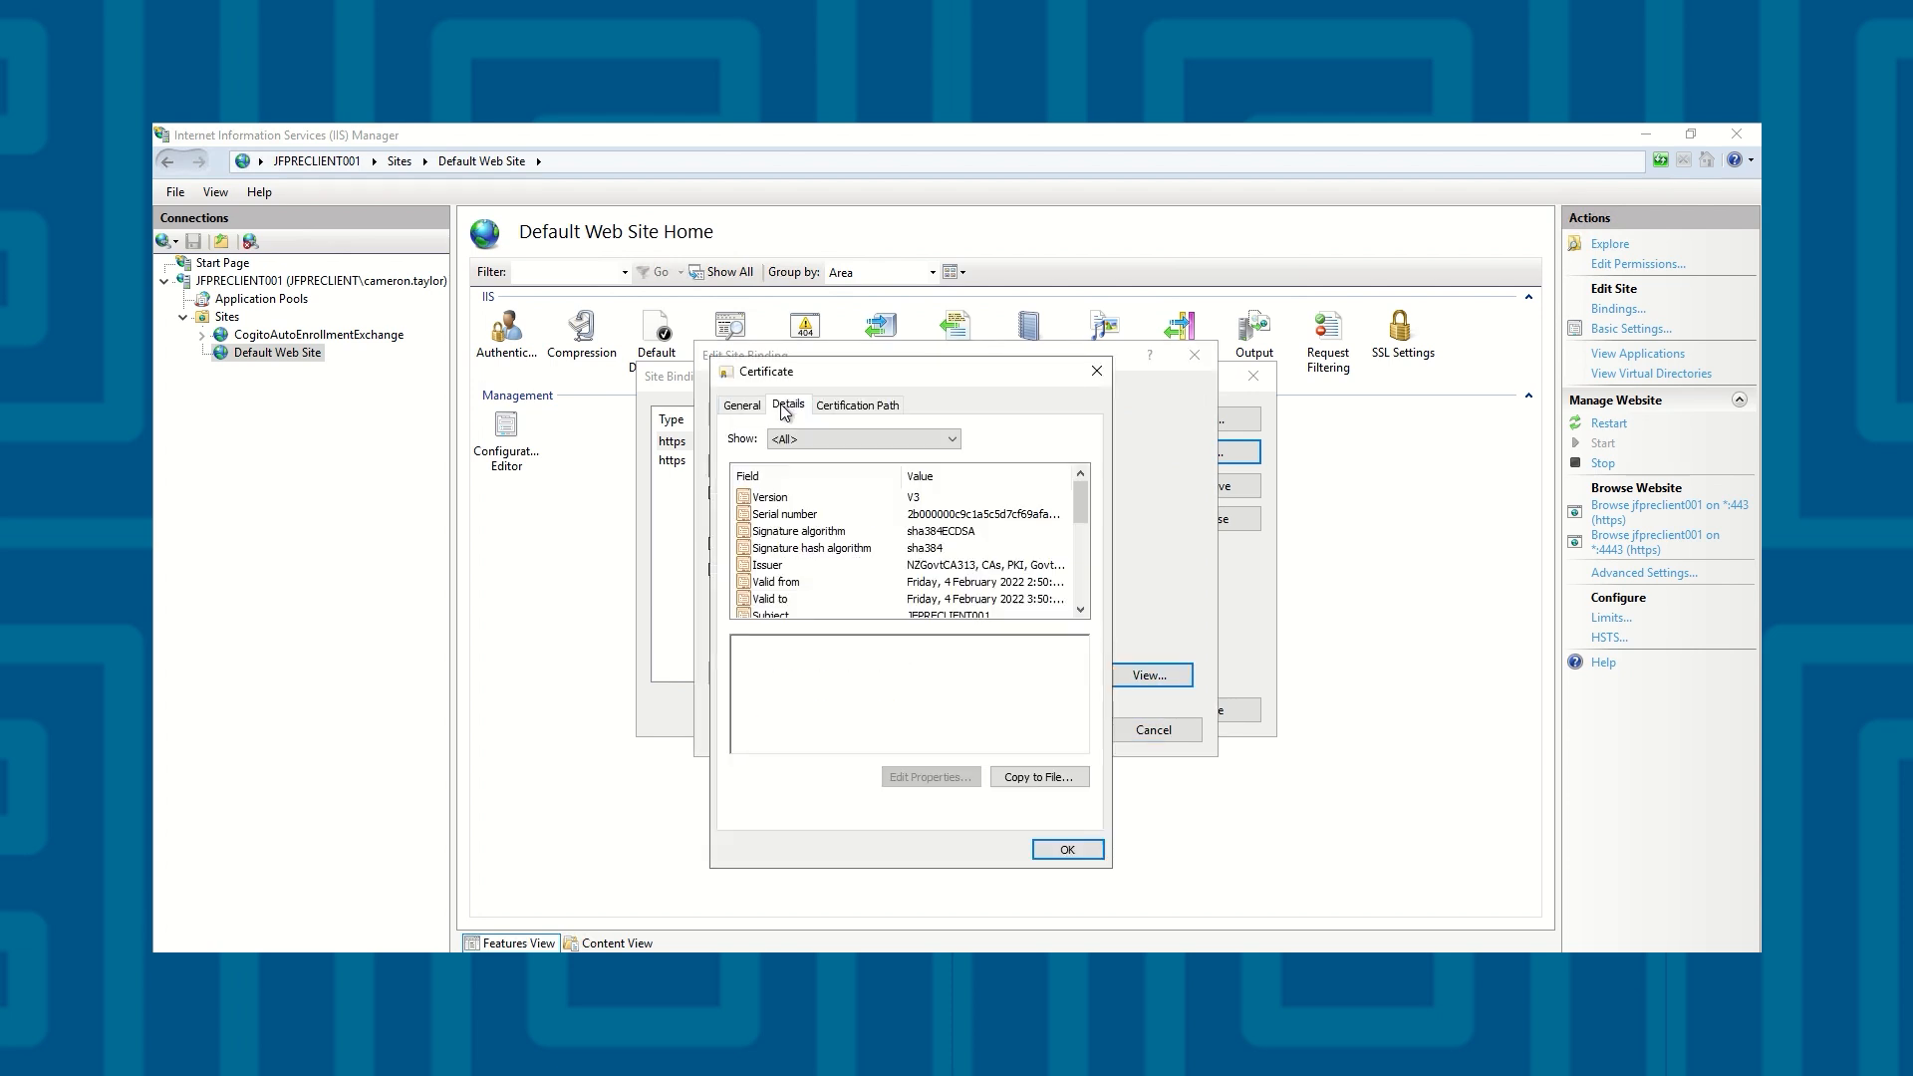
pyautogui.click(942, 516)
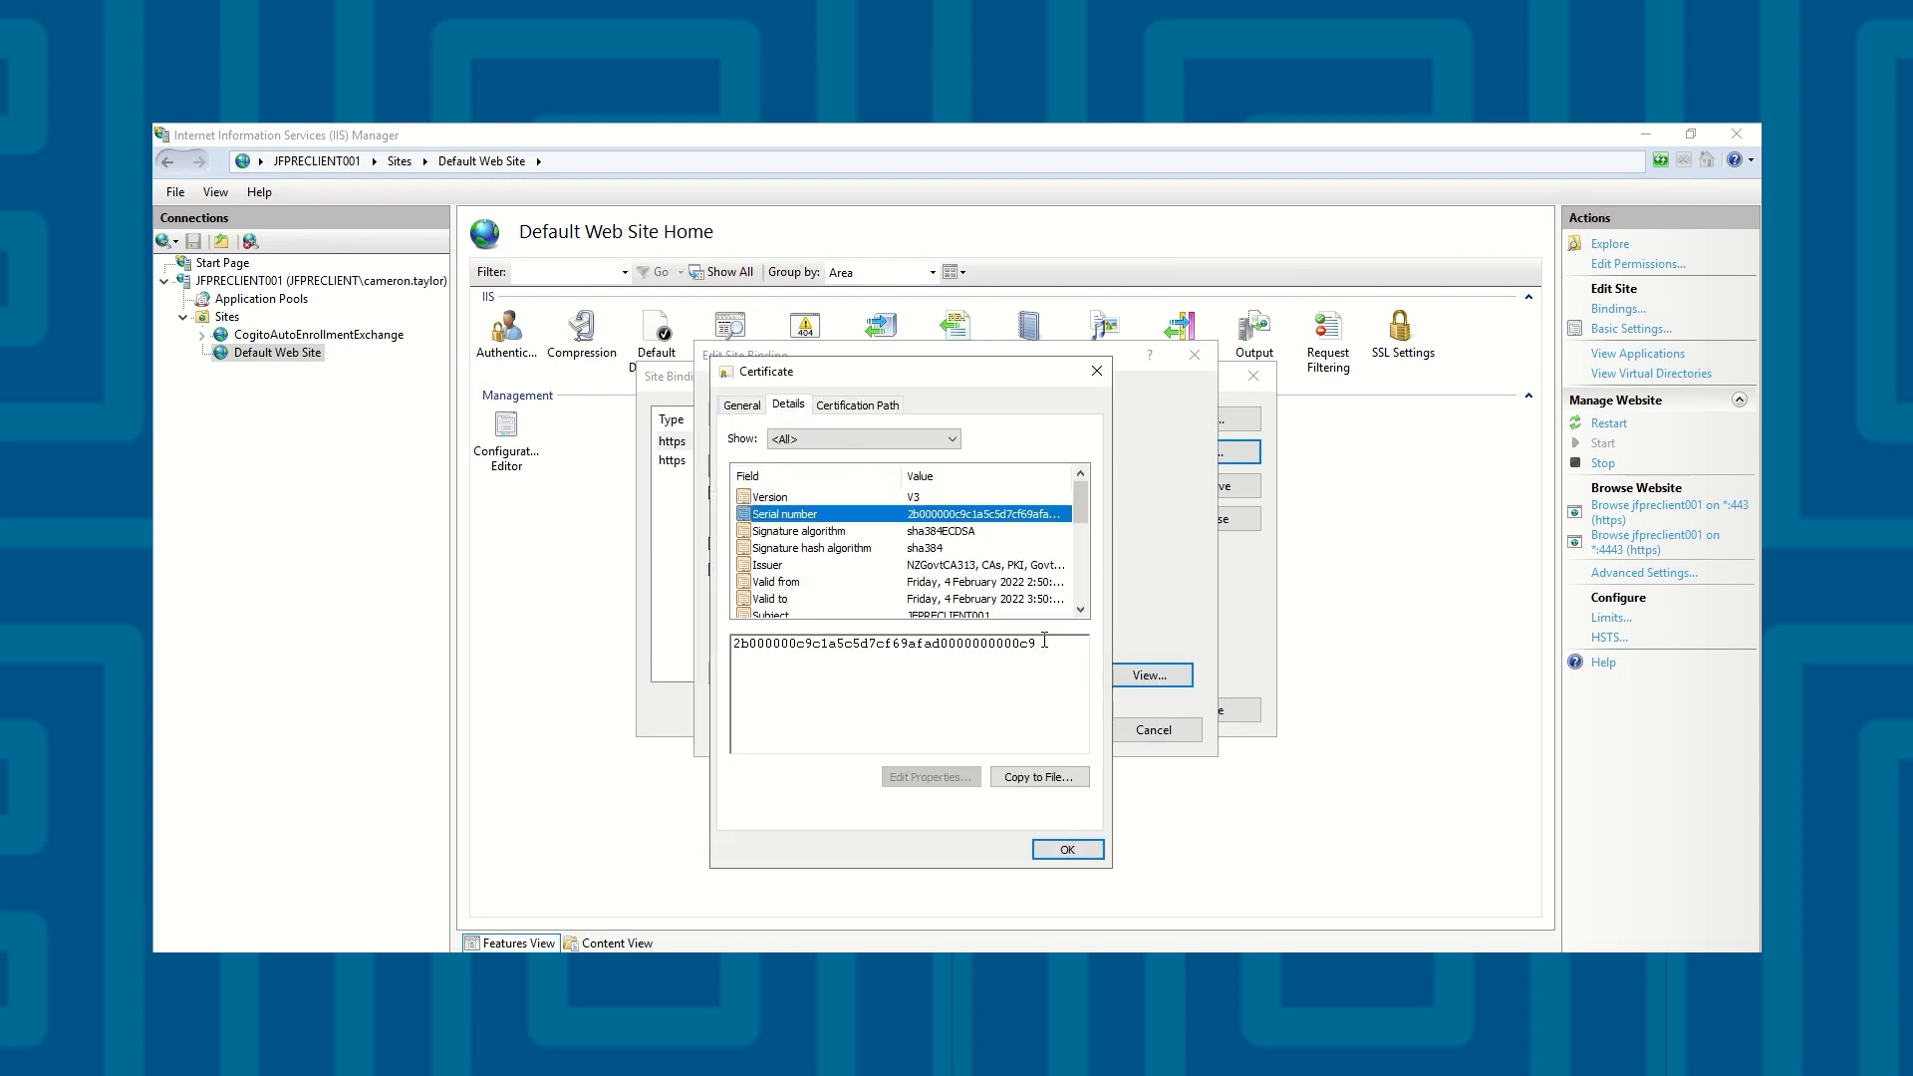
pyautogui.click(1095, 371)
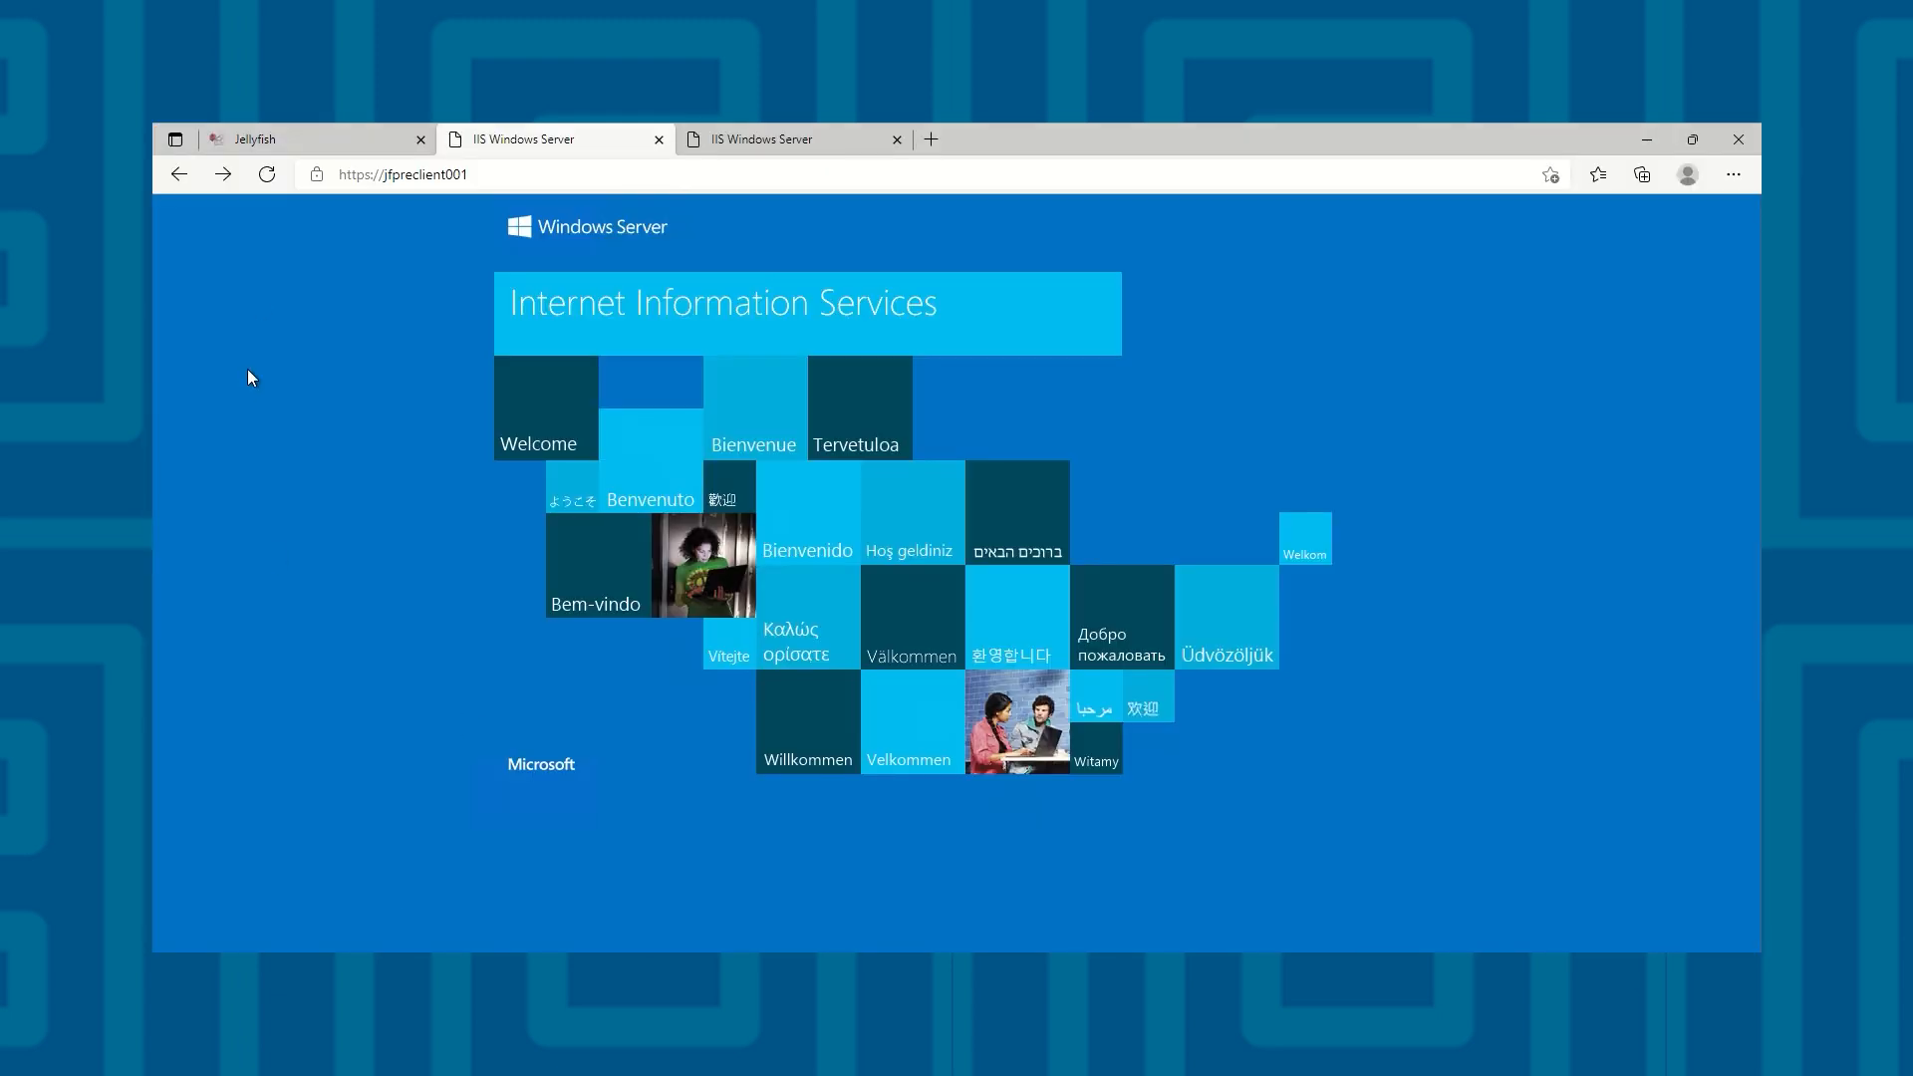
pyautogui.click(316, 177)
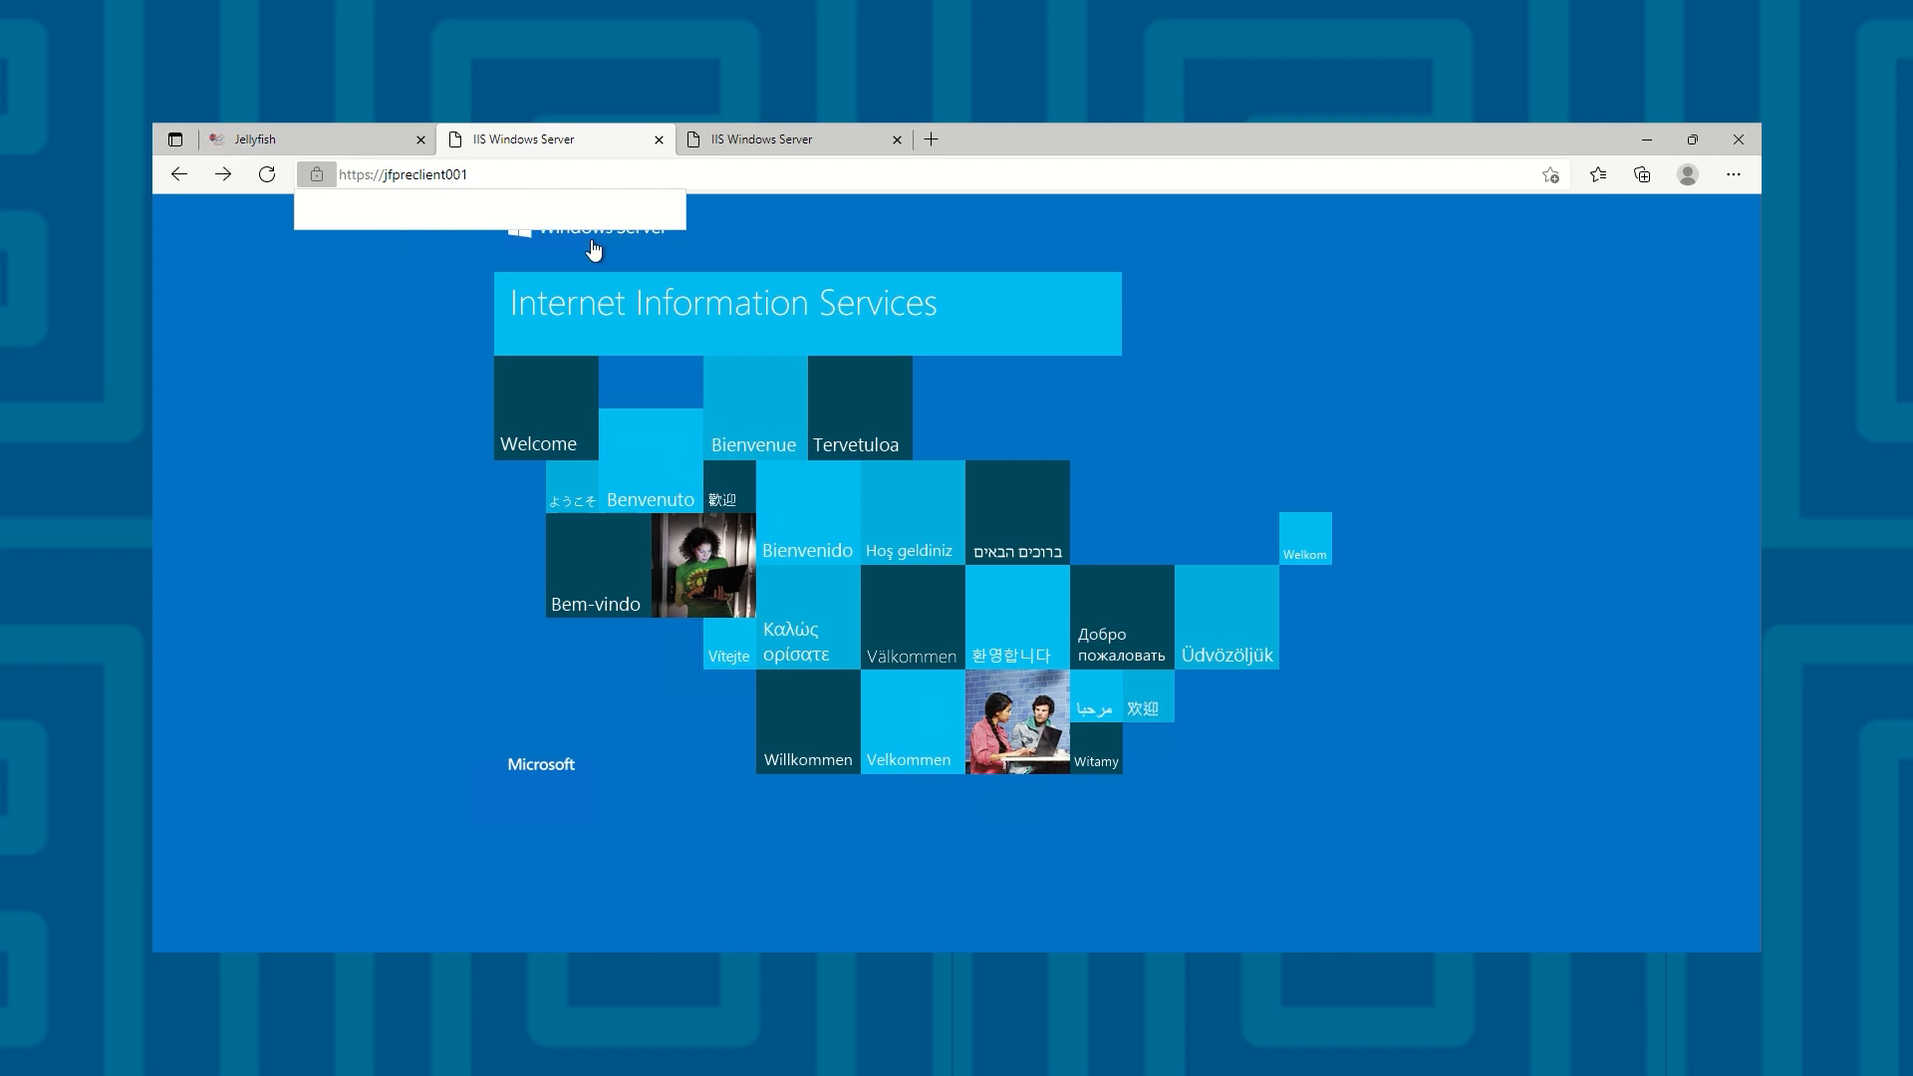
pyautogui.click(655, 245)
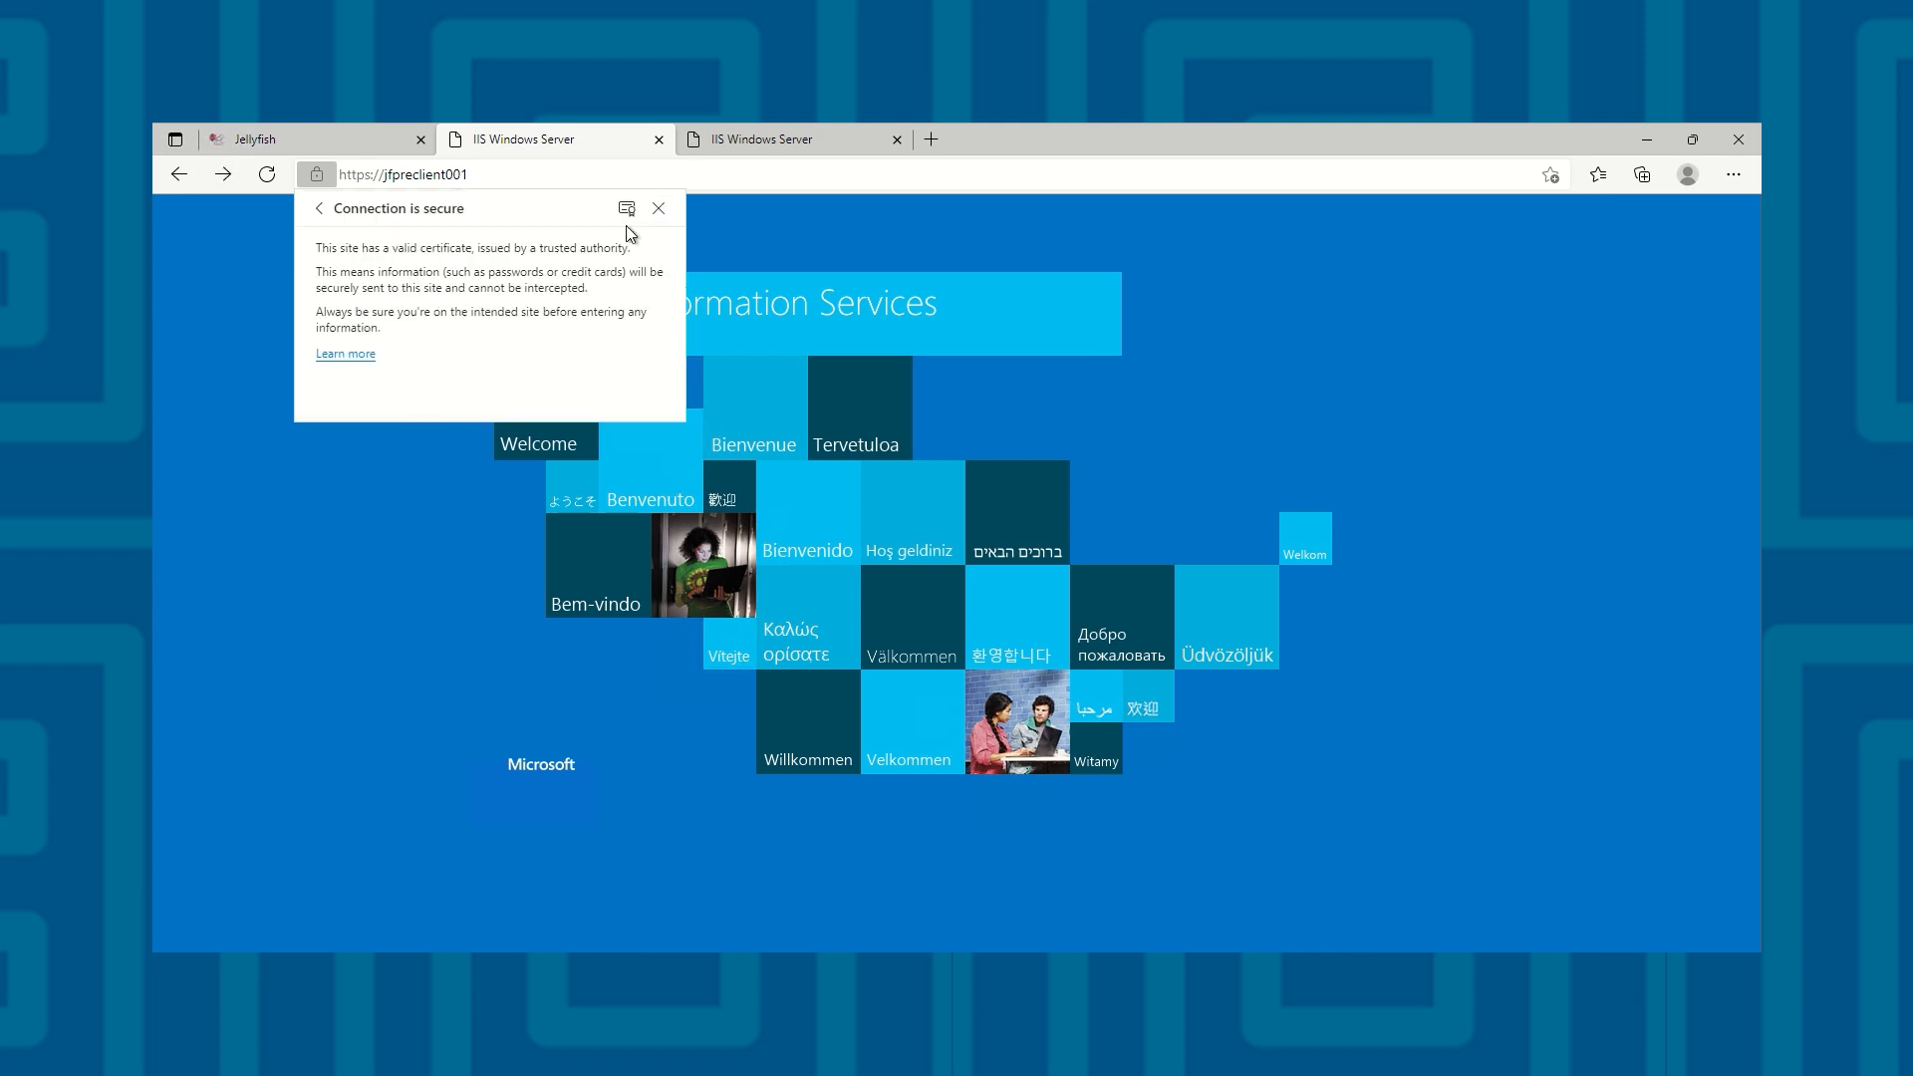
pyautogui.click(630, 207)
pyautogui.click(240, 175)
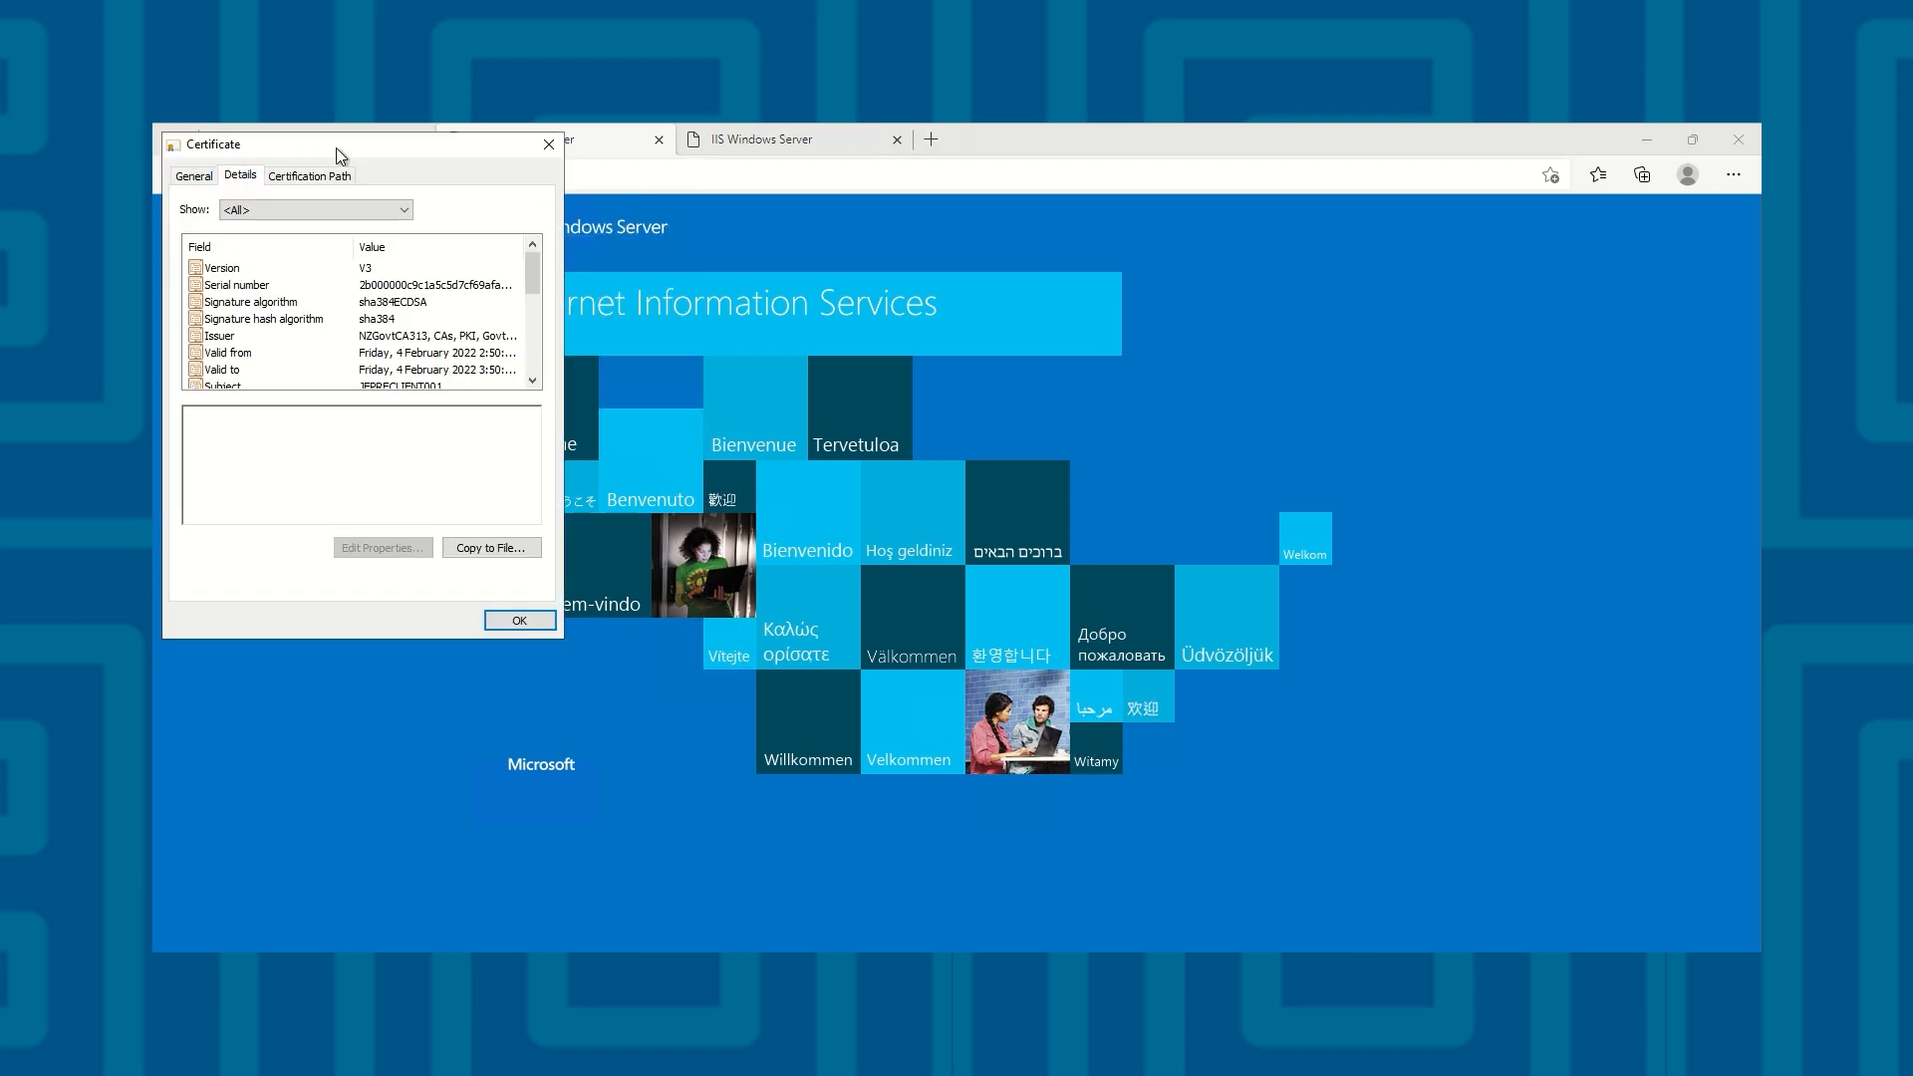
pyautogui.moveTo(336, 148); pyautogui.dragTo(945, 301)
pyautogui.click(1011, 441)
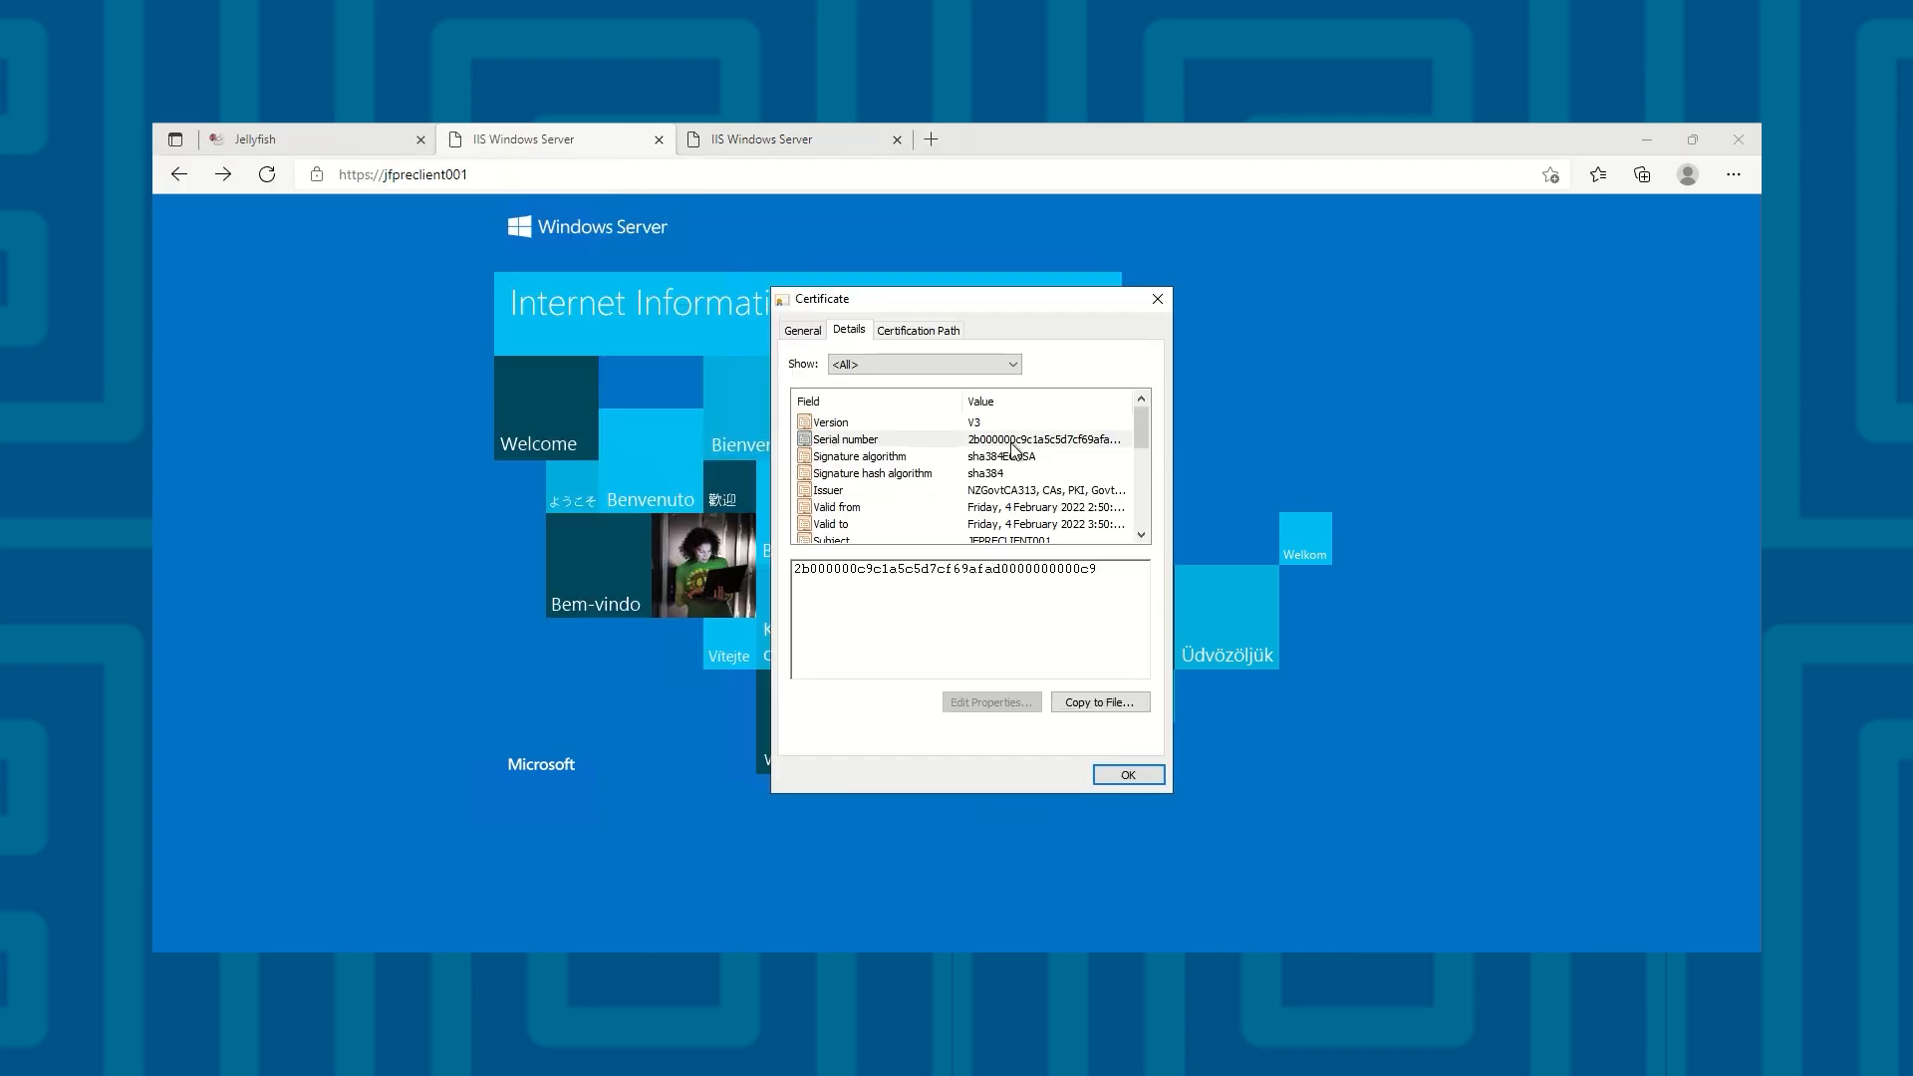
pyautogui.click(1158, 299)
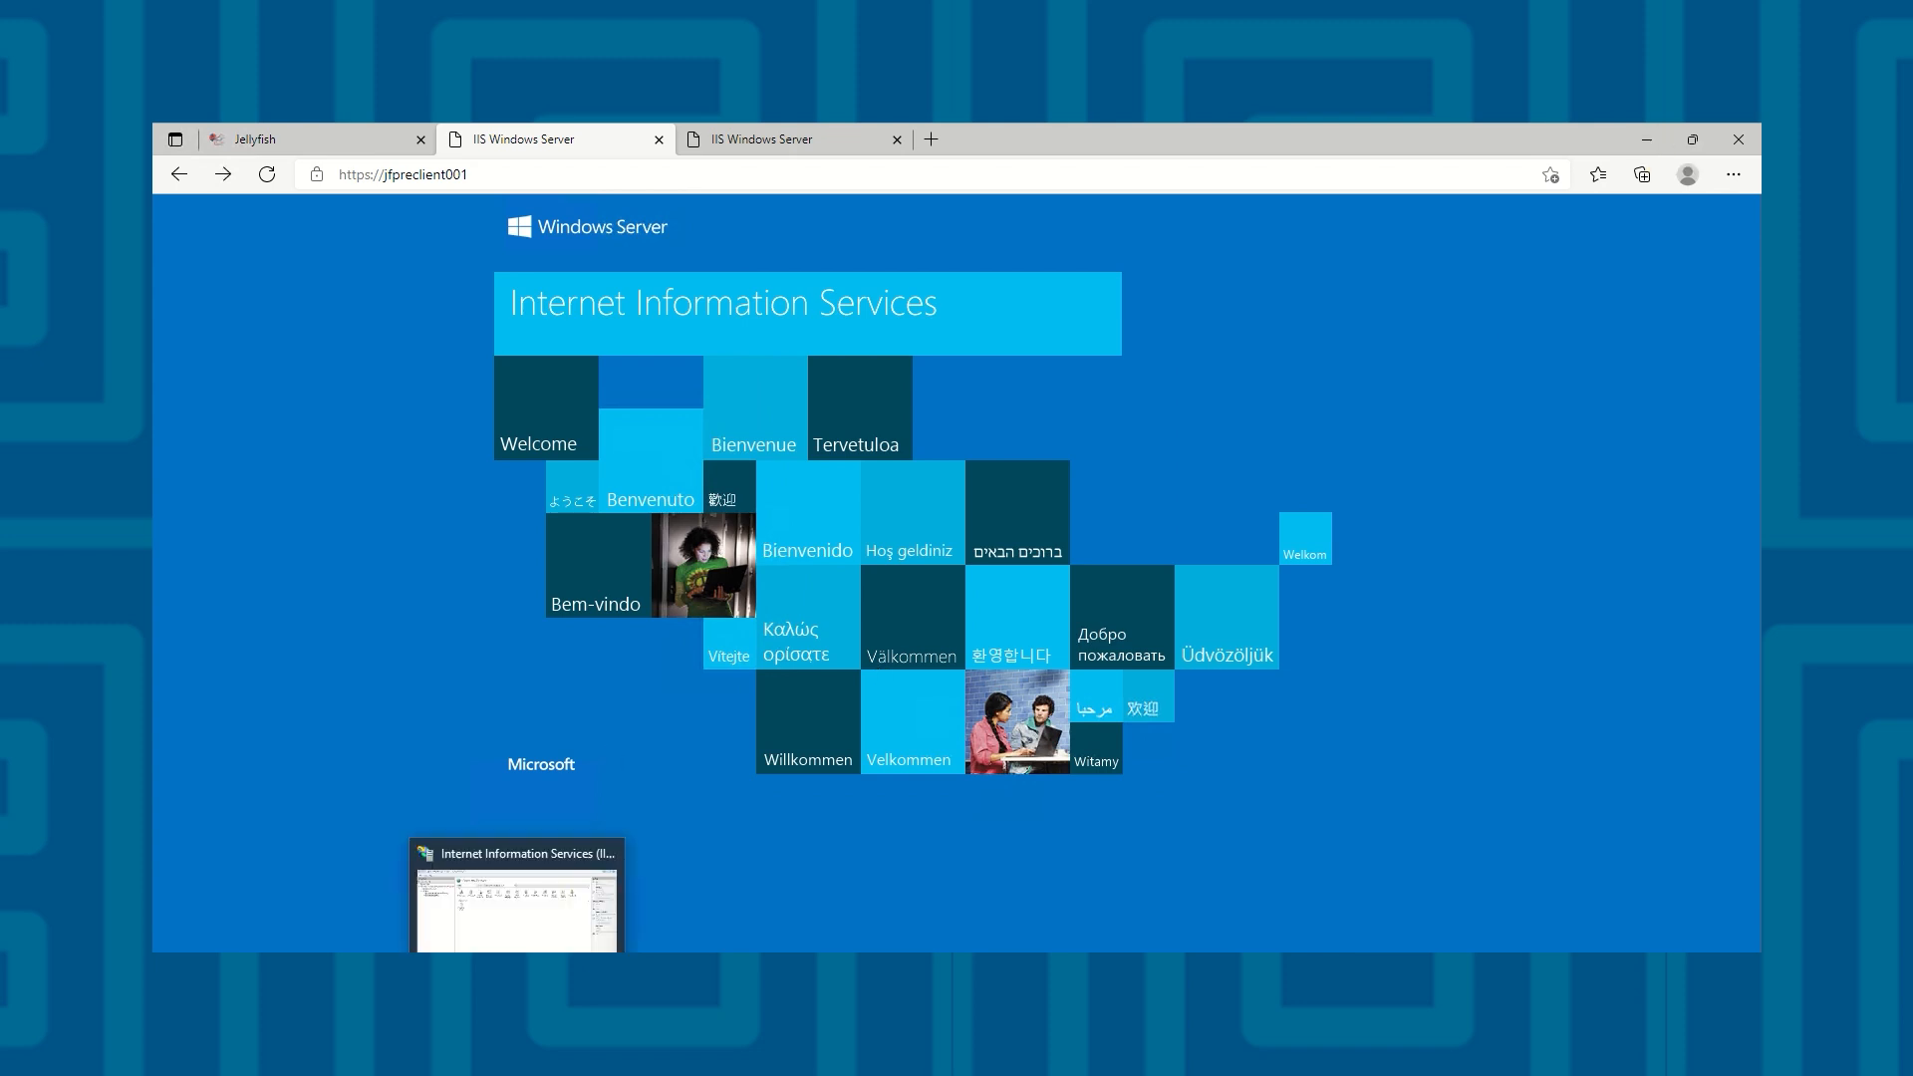
# Switch to IIS Manager and assign the Default Web Site certificate to the jfpreclient001 https binding on port 4443
pyautogui.click(518, 969)
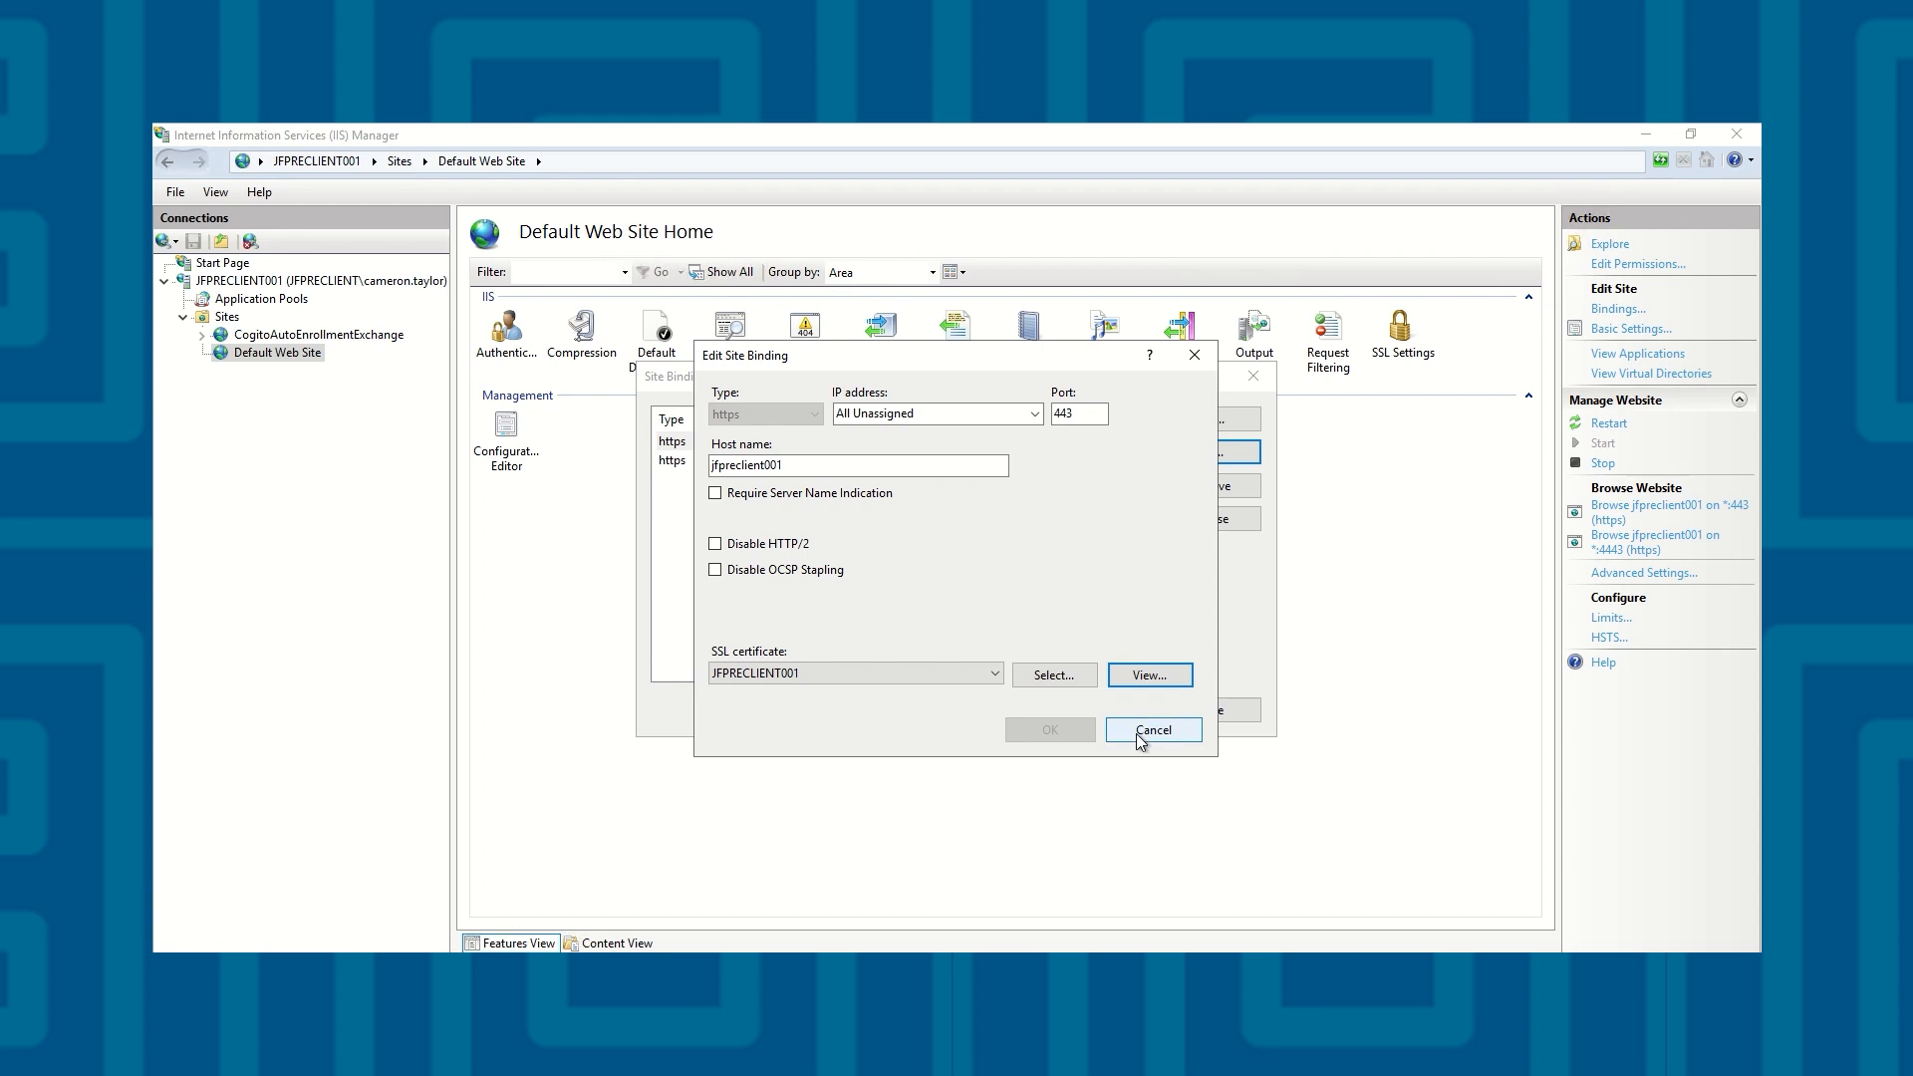
pyautogui.click(1144, 732)
pyautogui.click(767, 461)
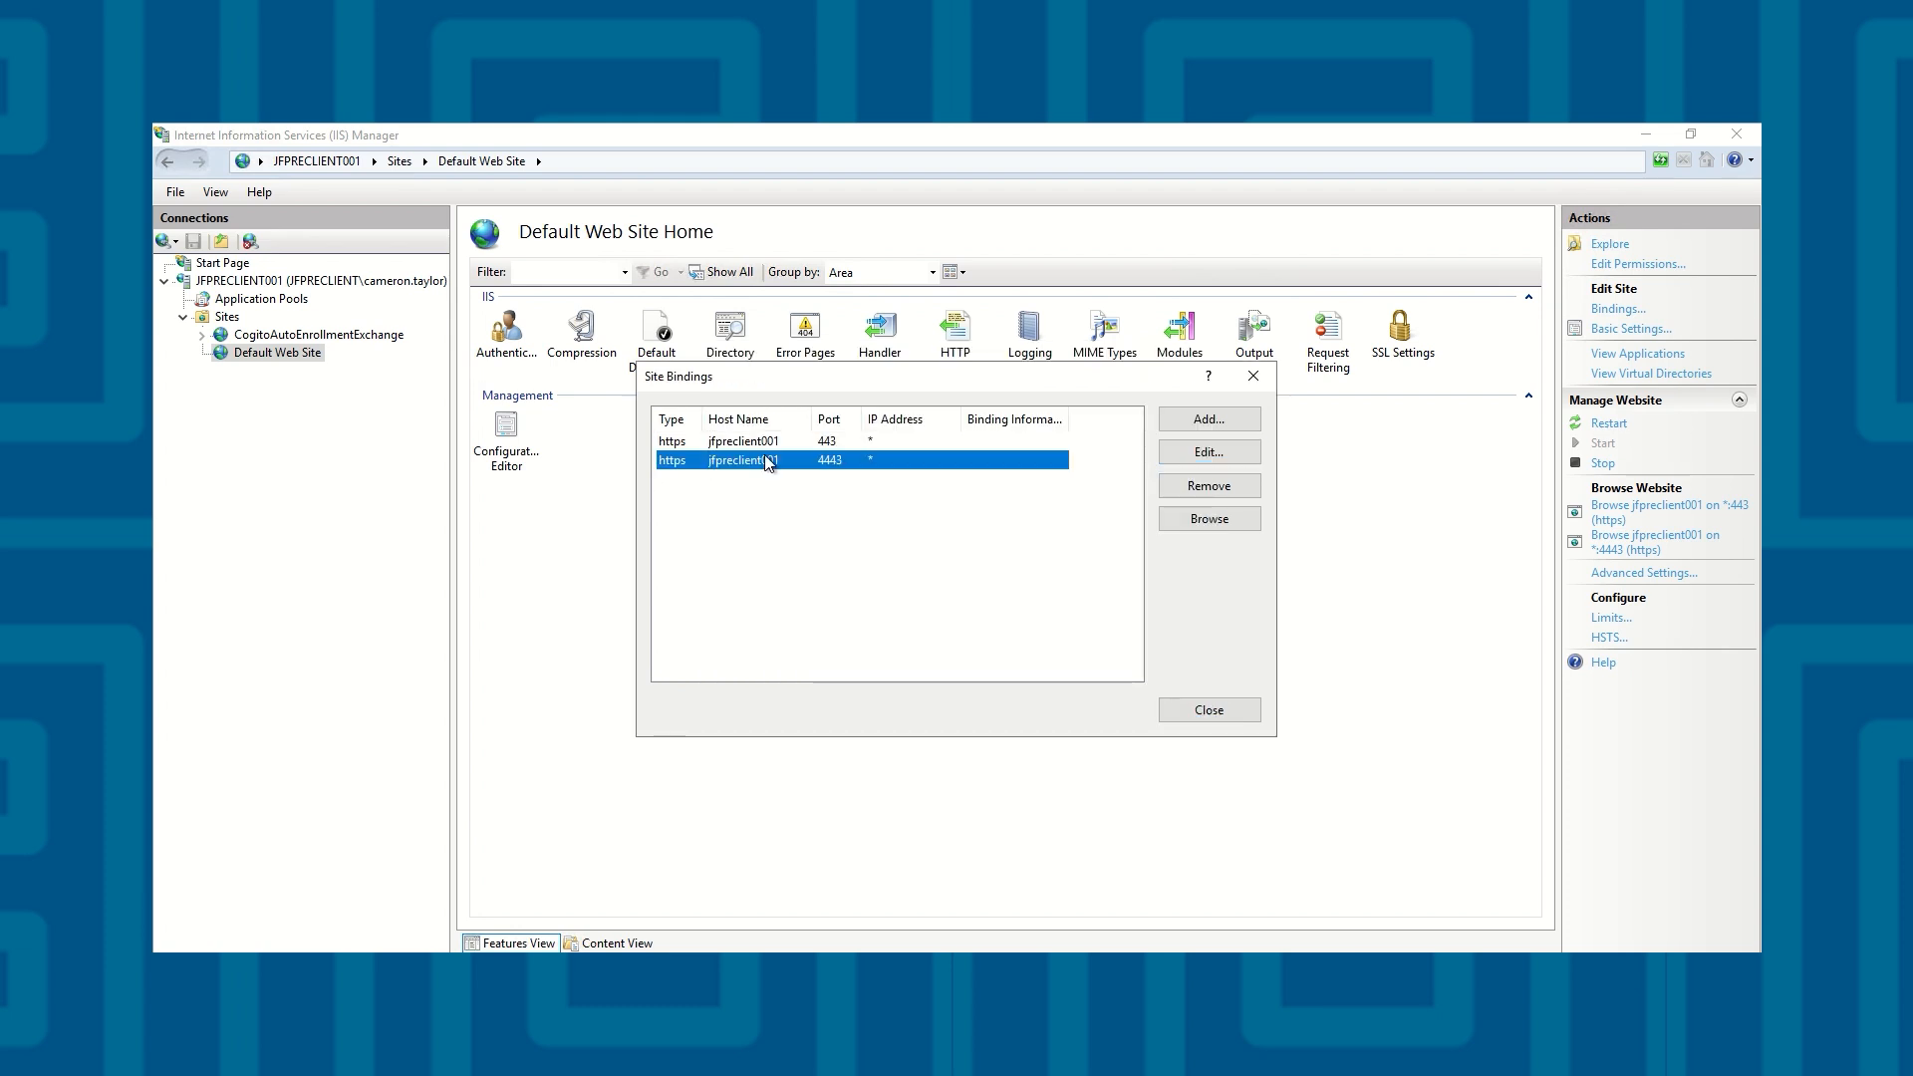
pyautogui.click(1209, 453)
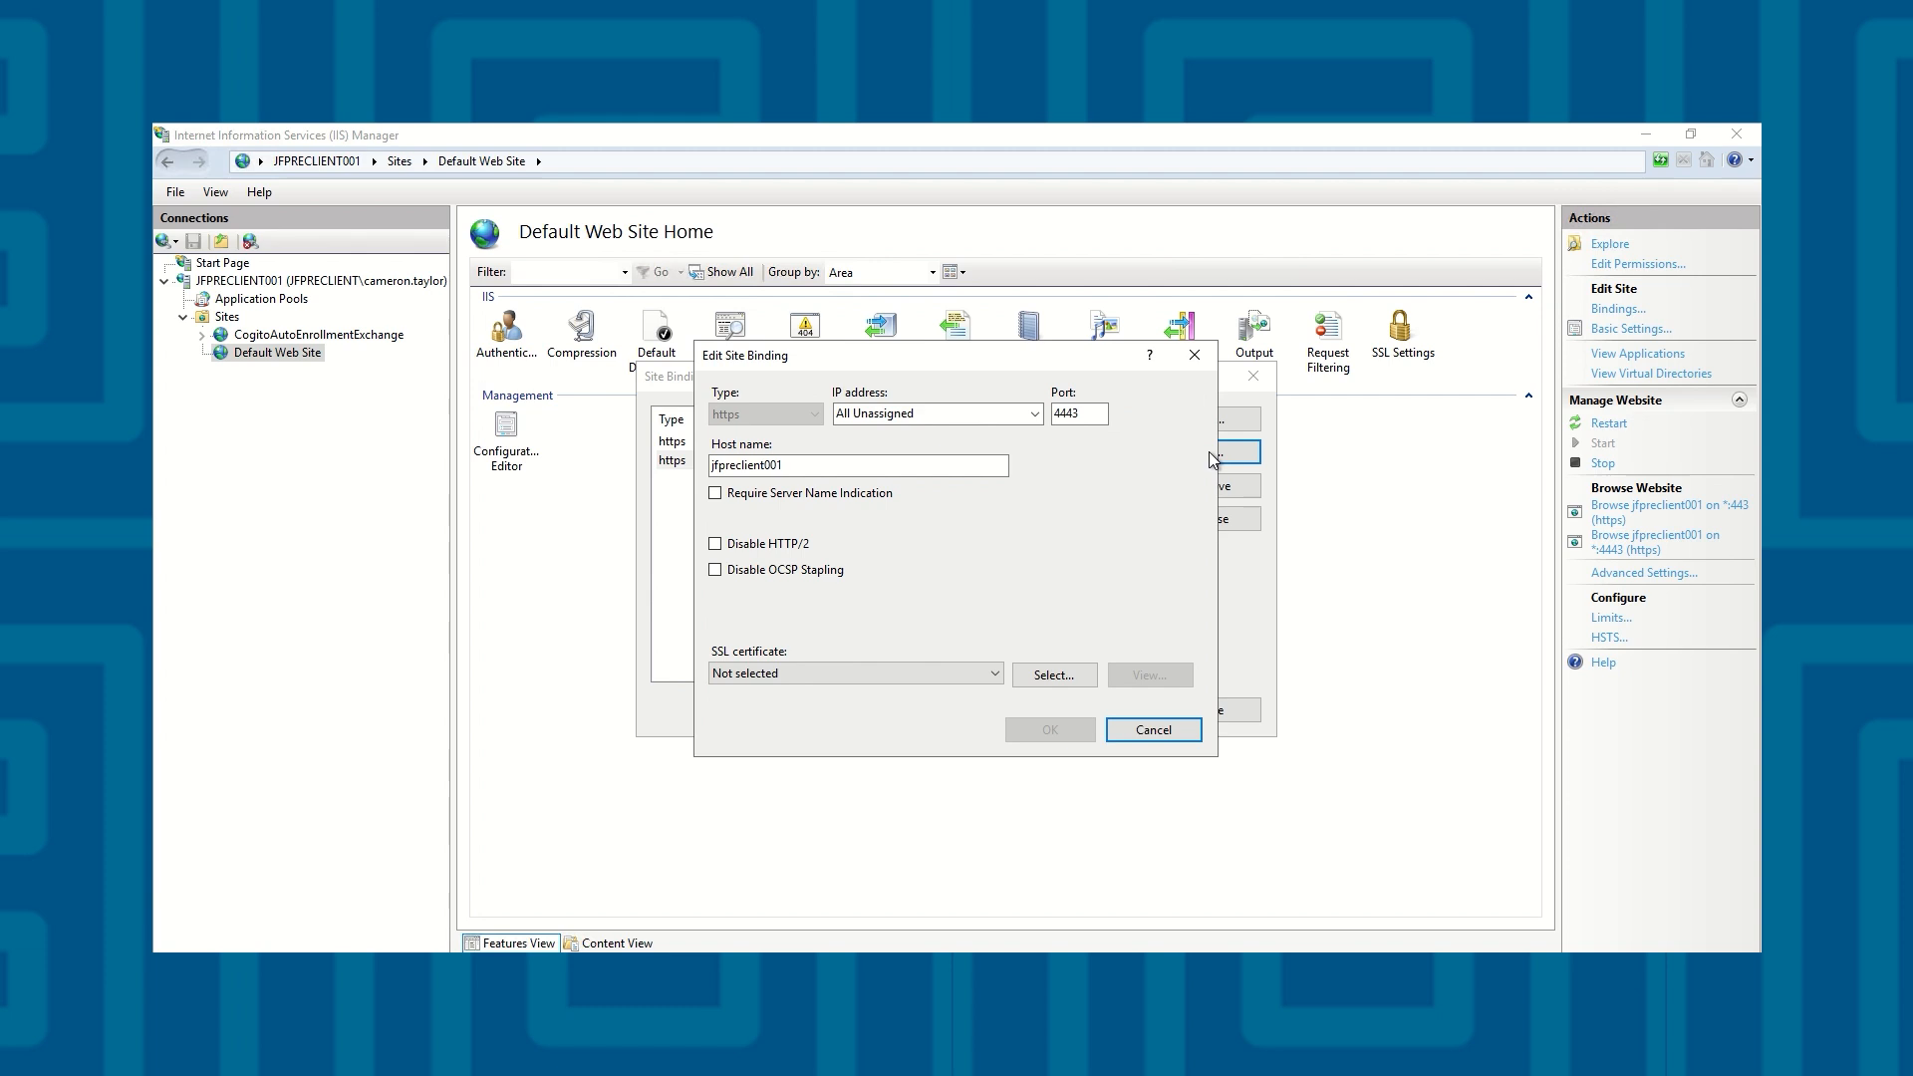
pyautogui.click(995, 673)
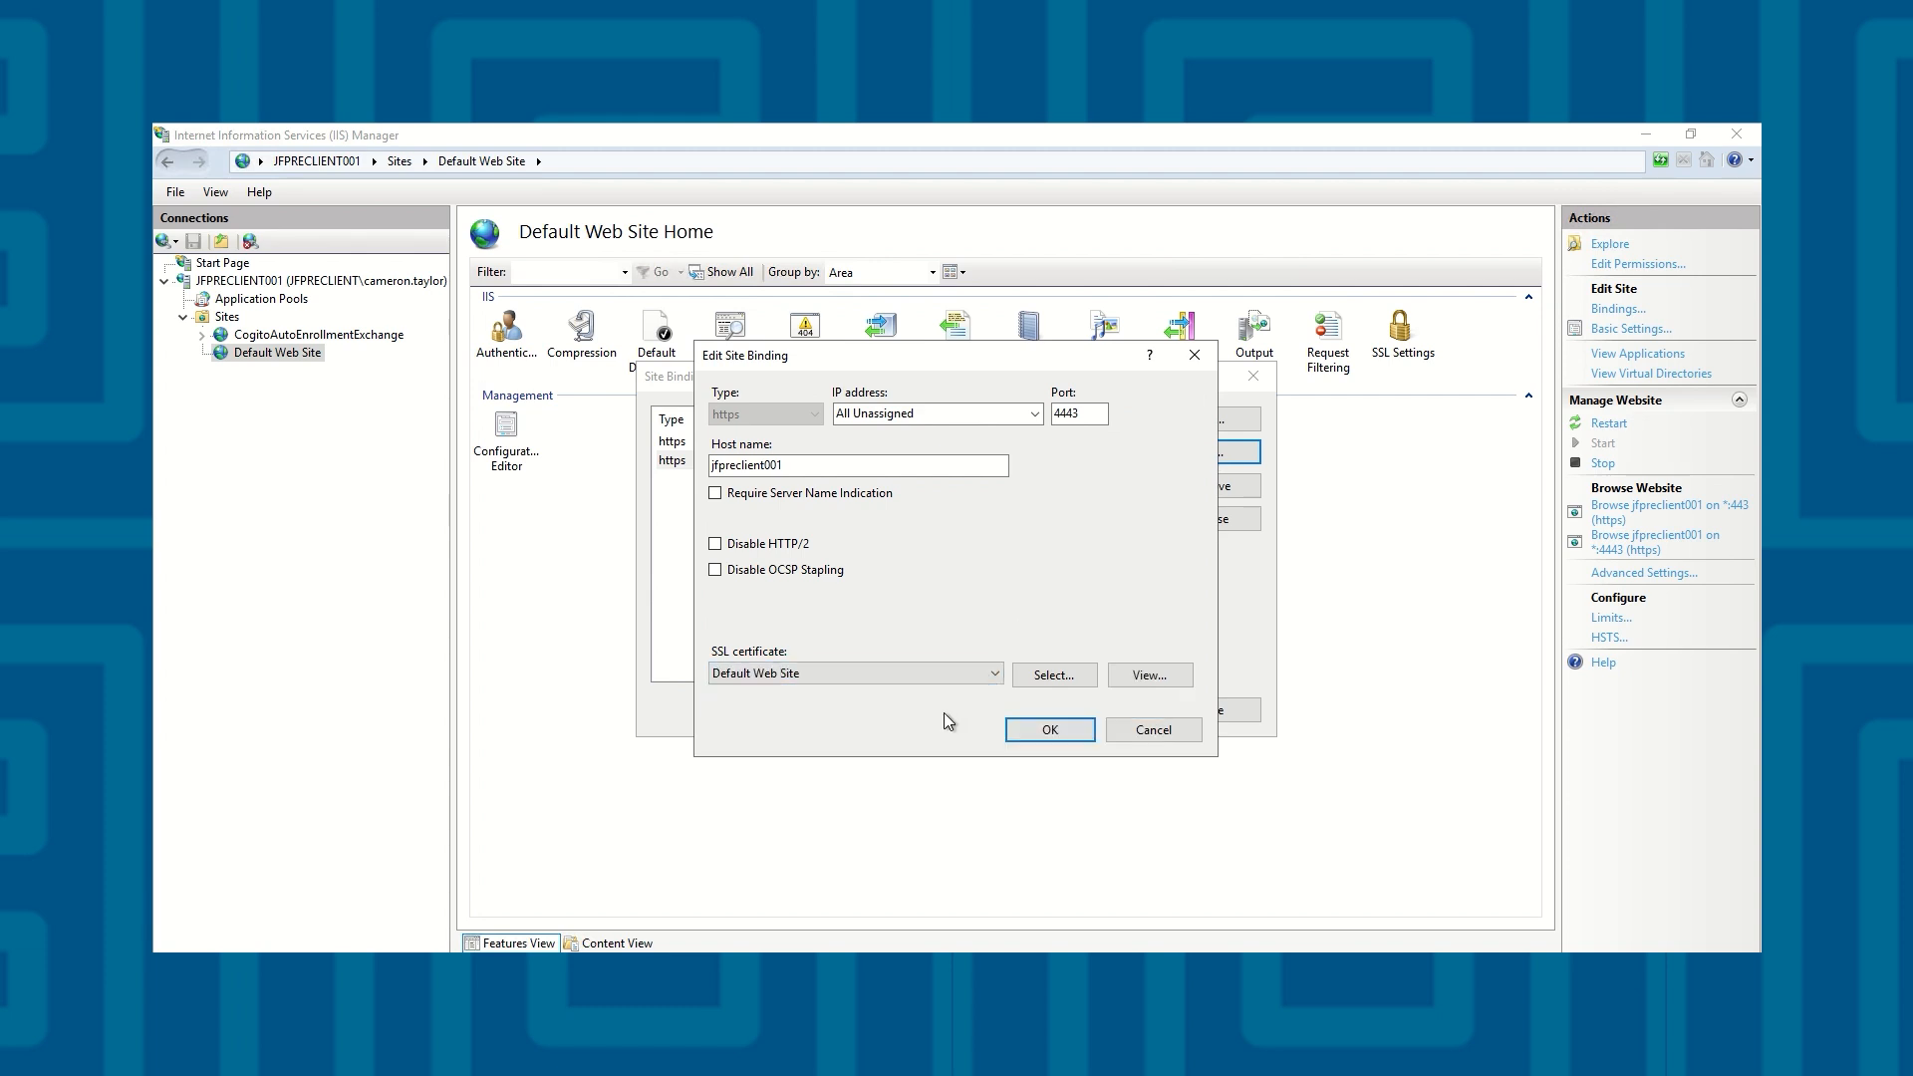
pyautogui.click(1045, 737)
pyautogui.click(1065, 652)
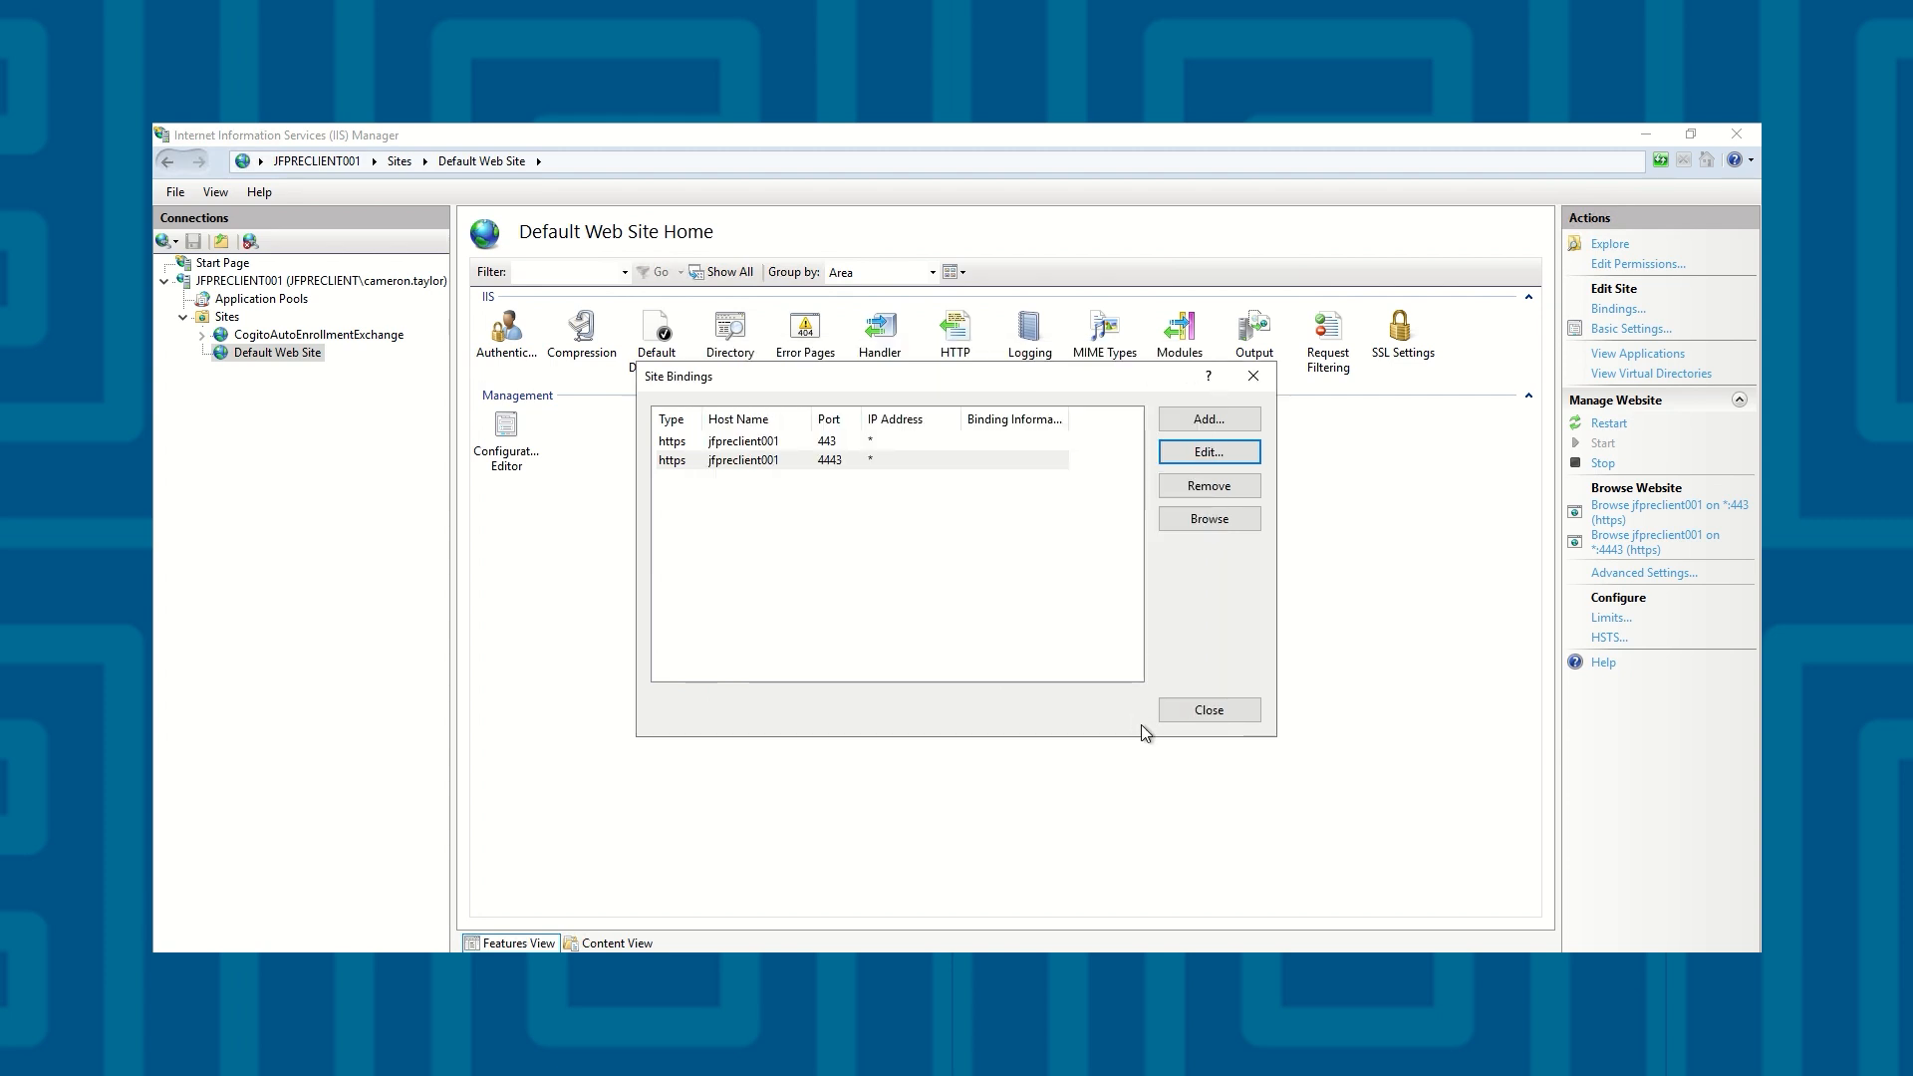
pyautogui.click(1187, 711)
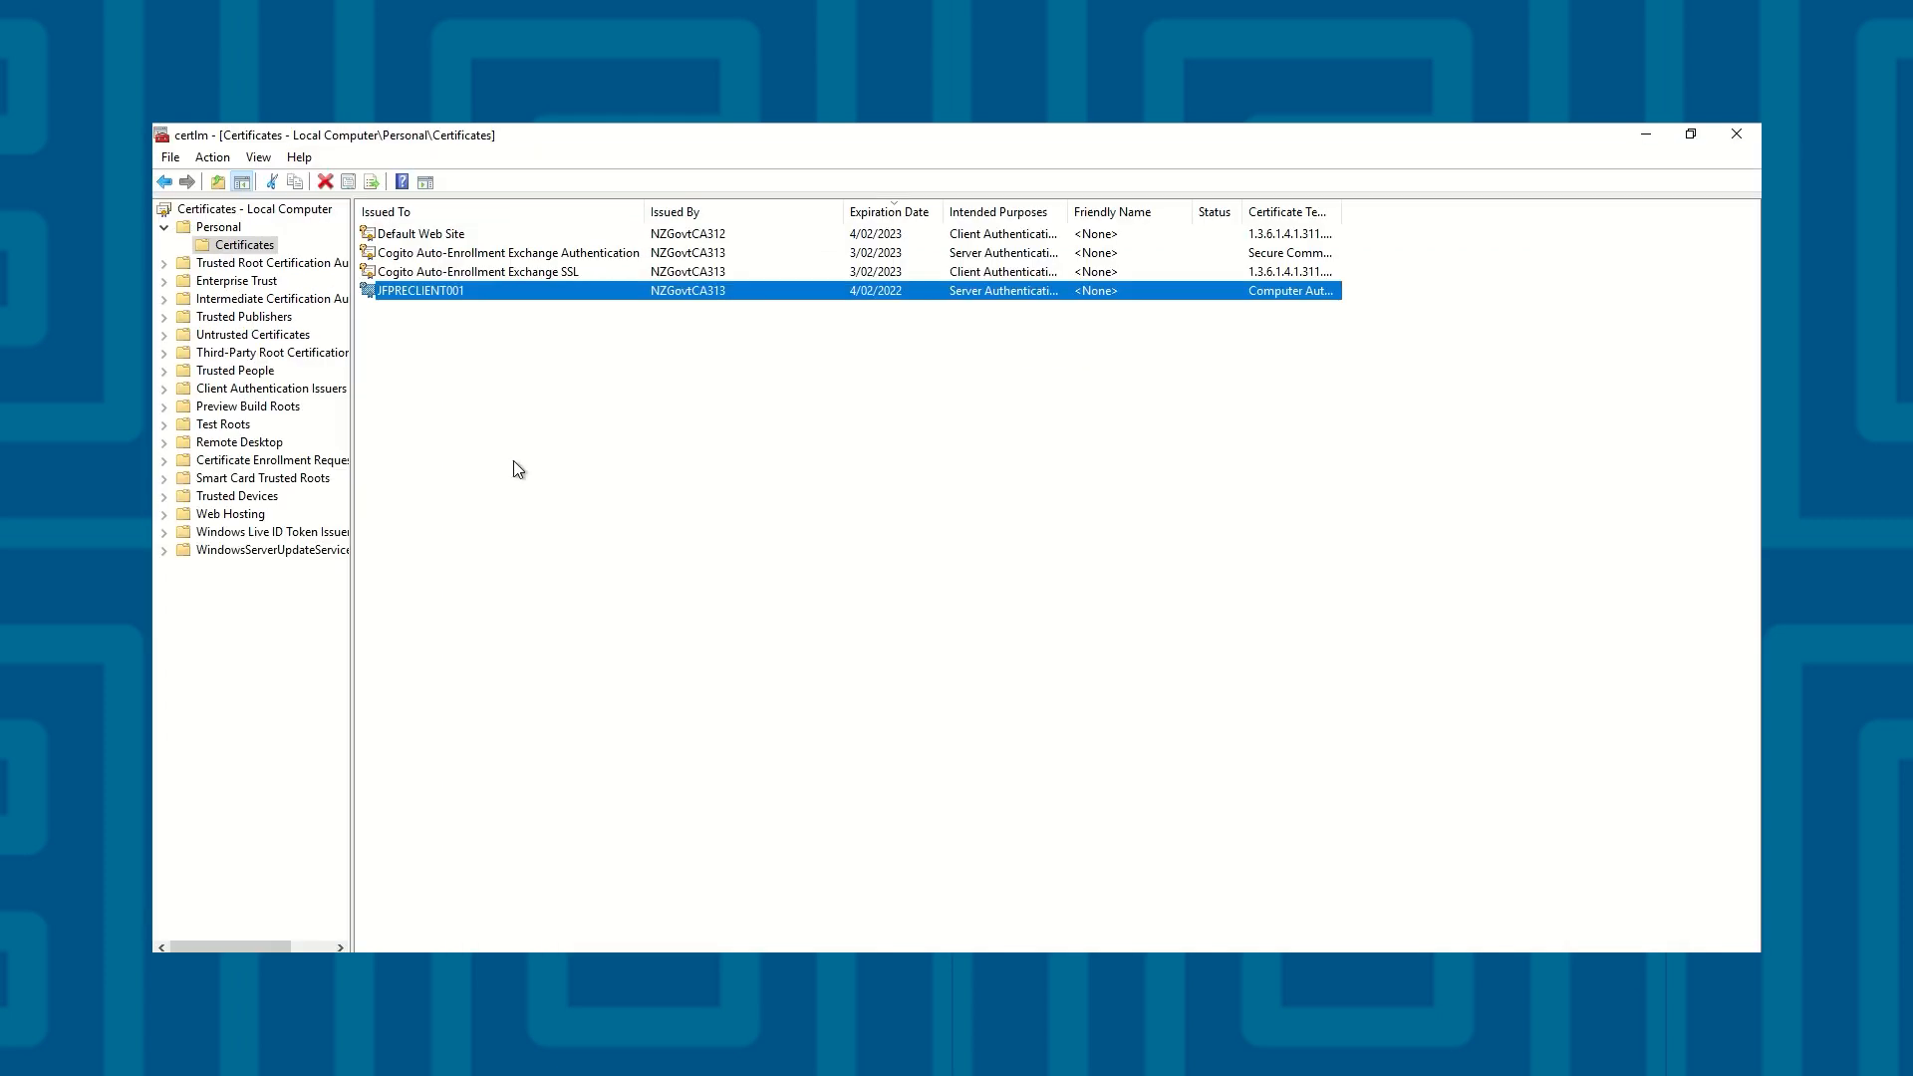
# Check the serial number of the Default Web Site certificate in the local computer's personal certificates
pyautogui.click(506, 427)
pyautogui.doubleClick(475, 235)
pyautogui.click(265, 186)
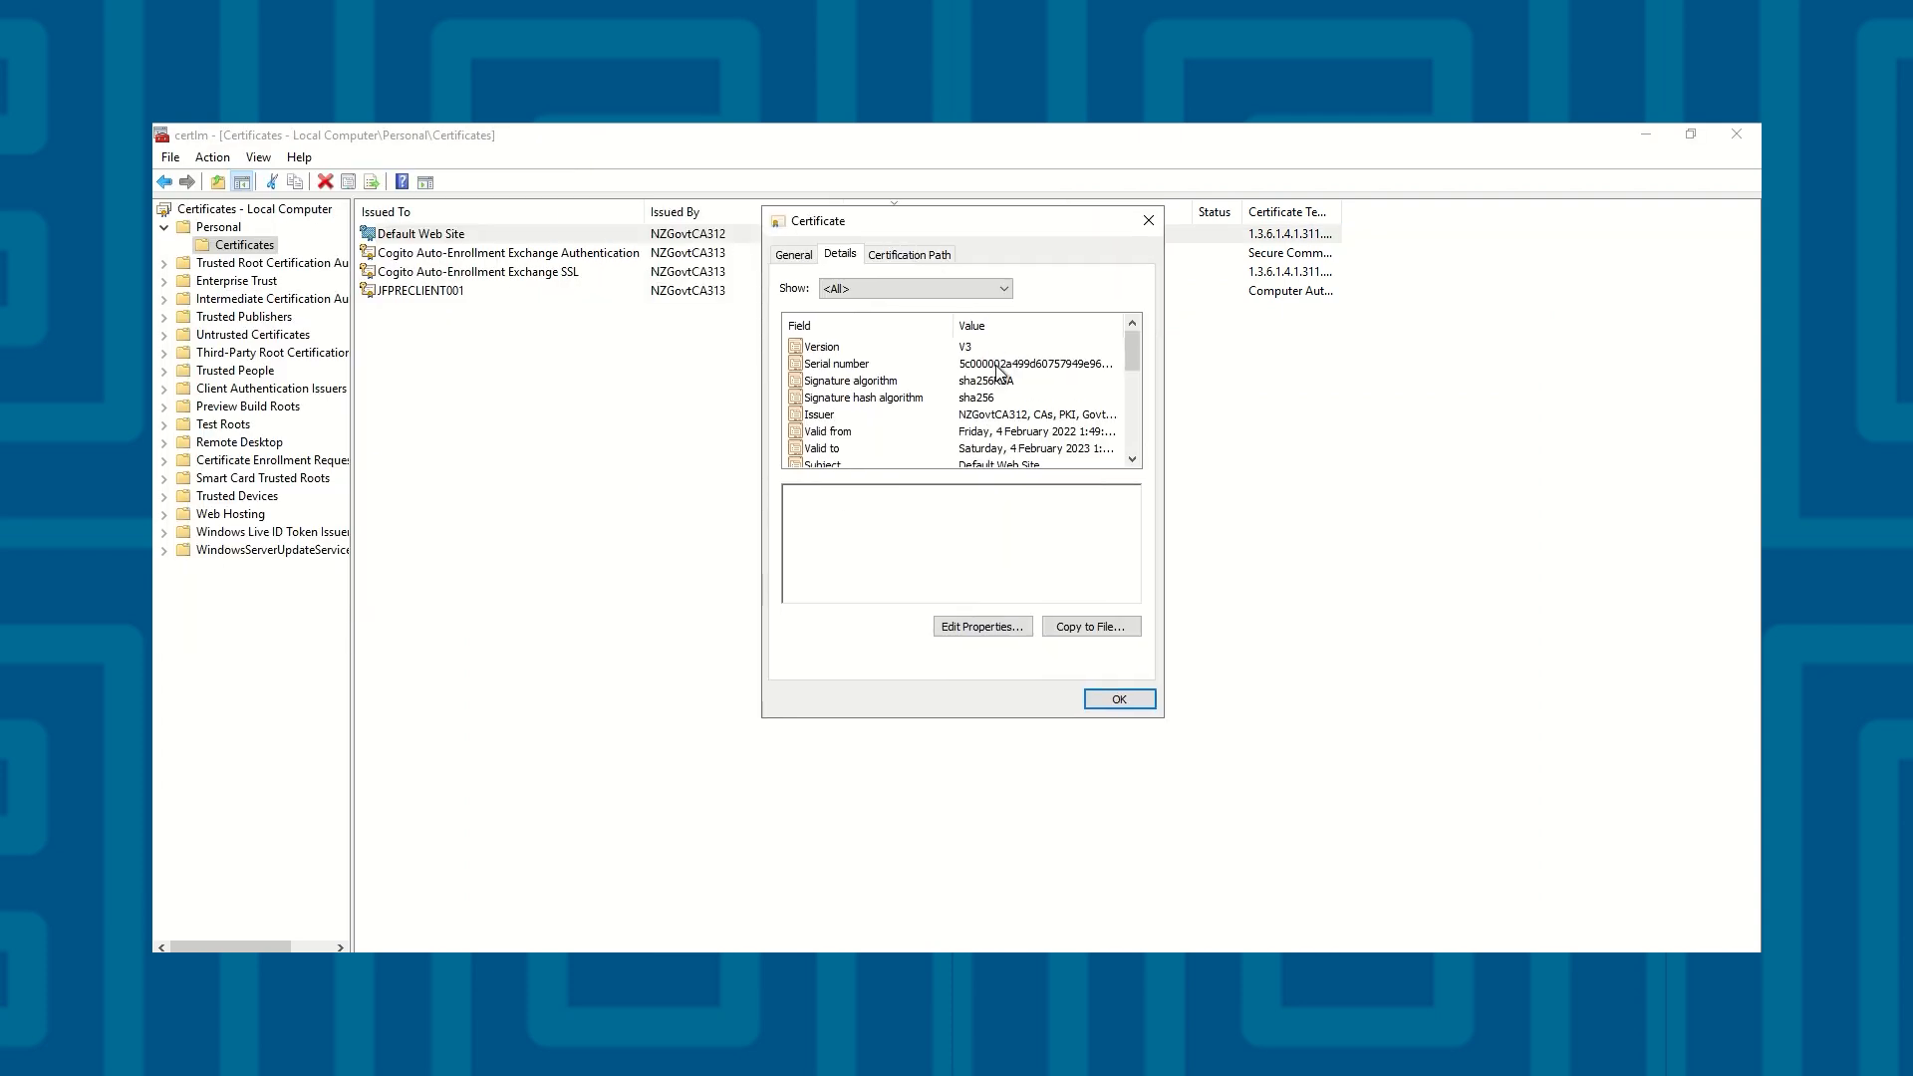
pyautogui.click(997, 364)
pyautogui.moveTo(1085, 497); pyautogui.dragTo(1069, 497)
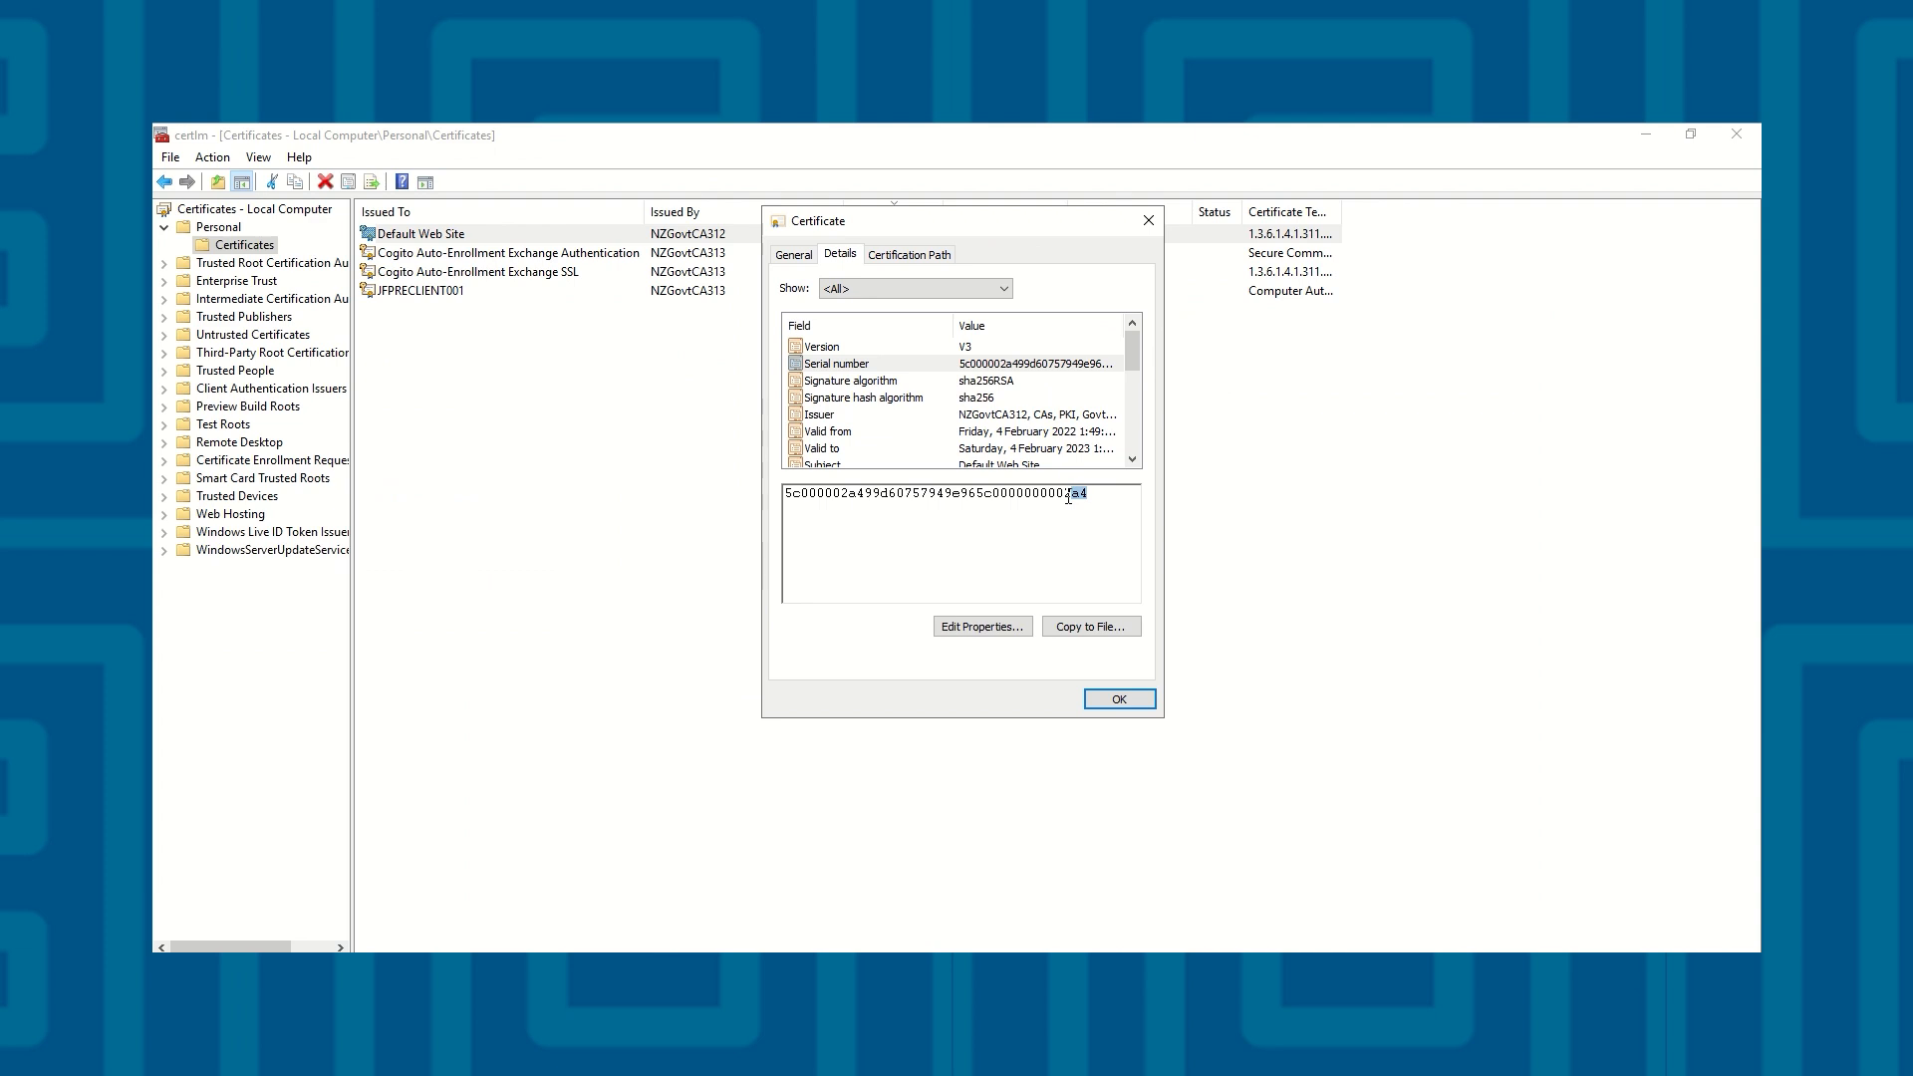
pyautogui.click(1082, 513)
pyautogui.click(1148, 221)
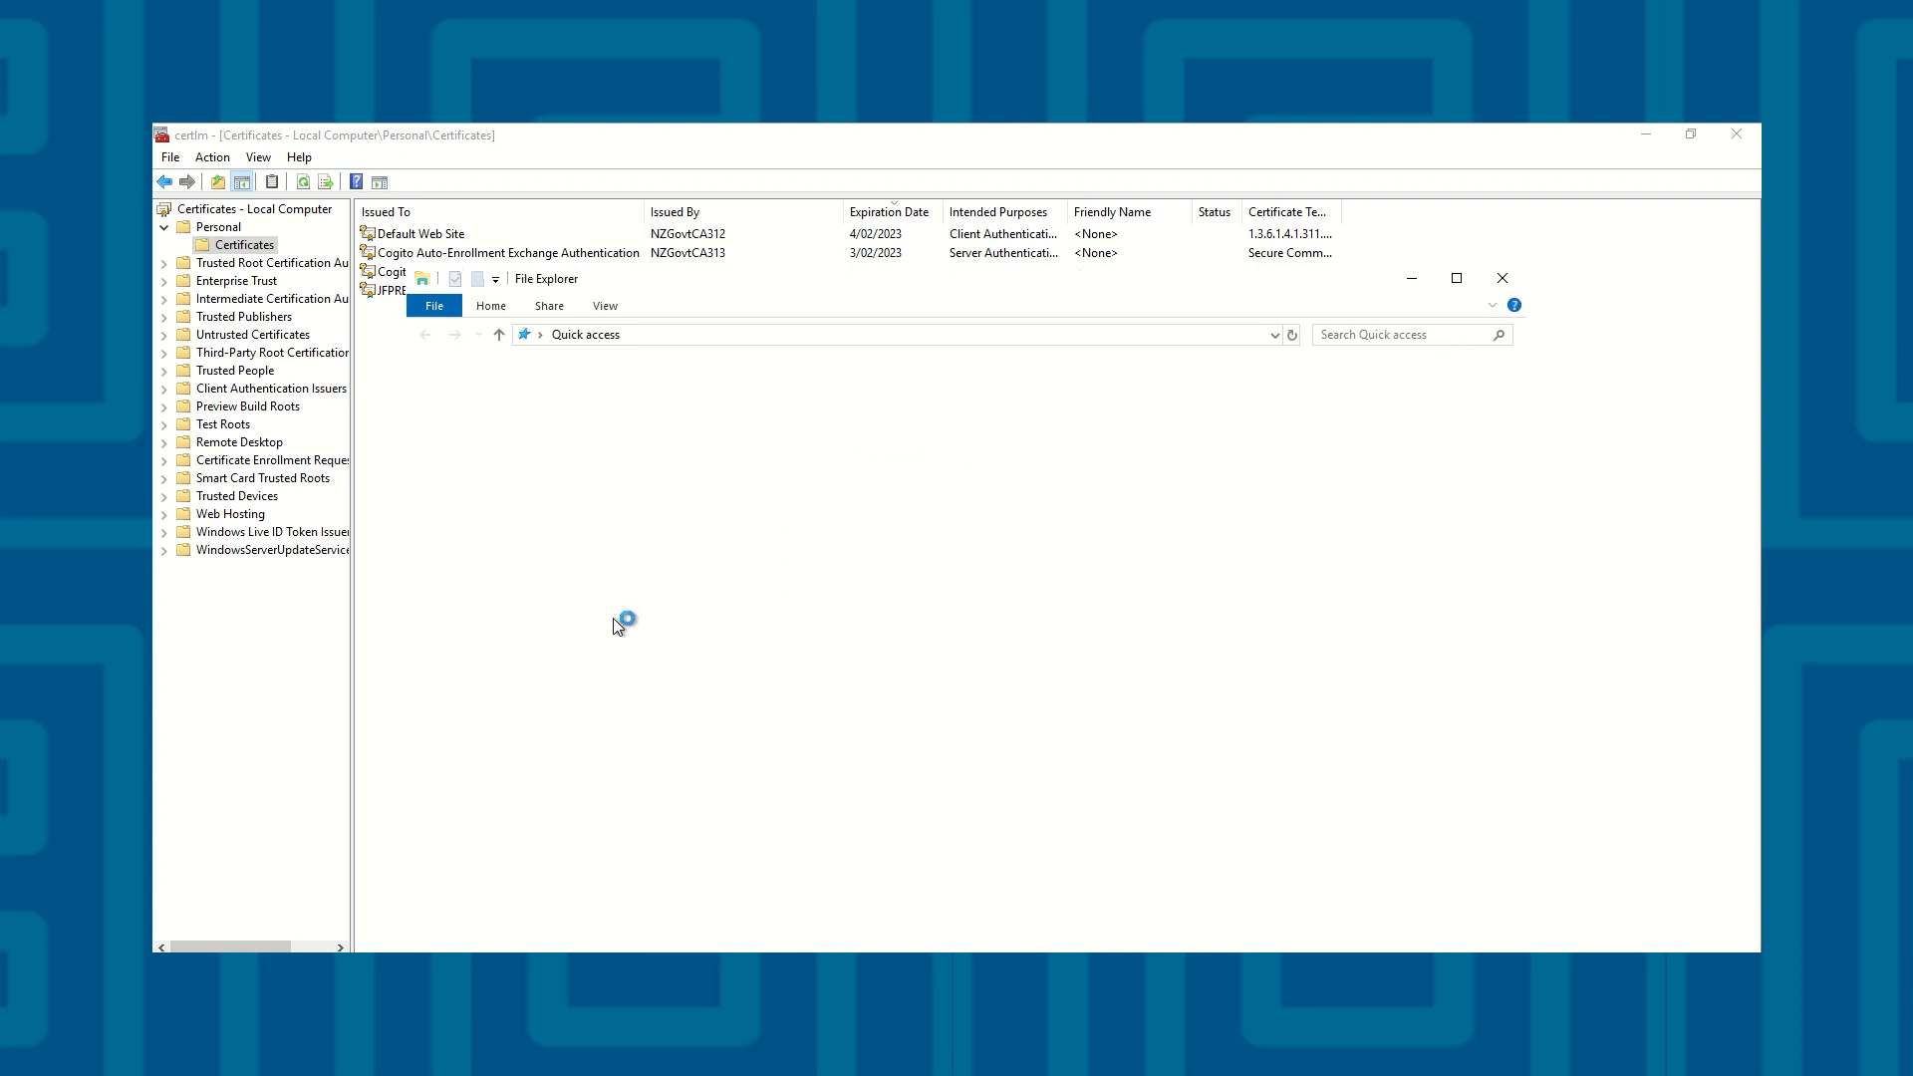
# Start importing Default Web Site Latest from the Downloads folder into the Local Machine store and approve the elevation request
pyautogui.click(488, 428)
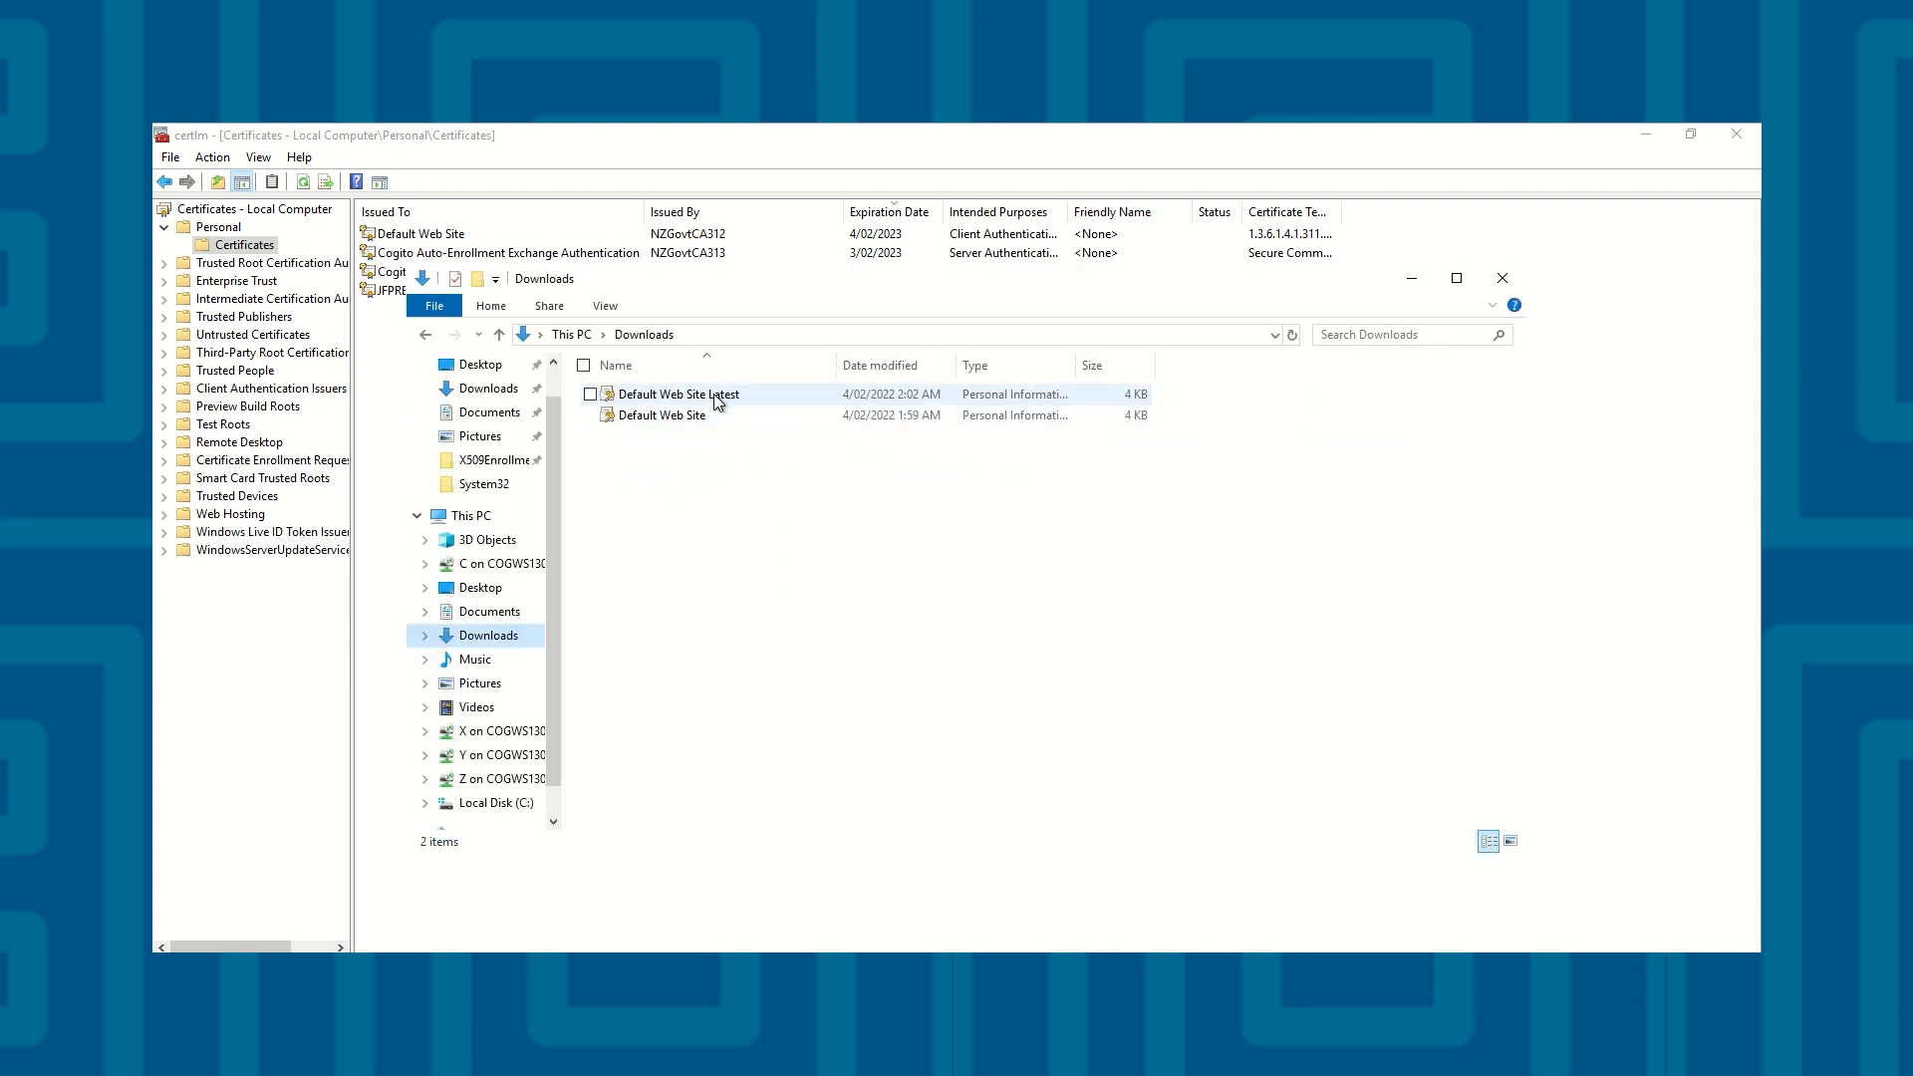
pyautogui.doubleClick(715, 396)
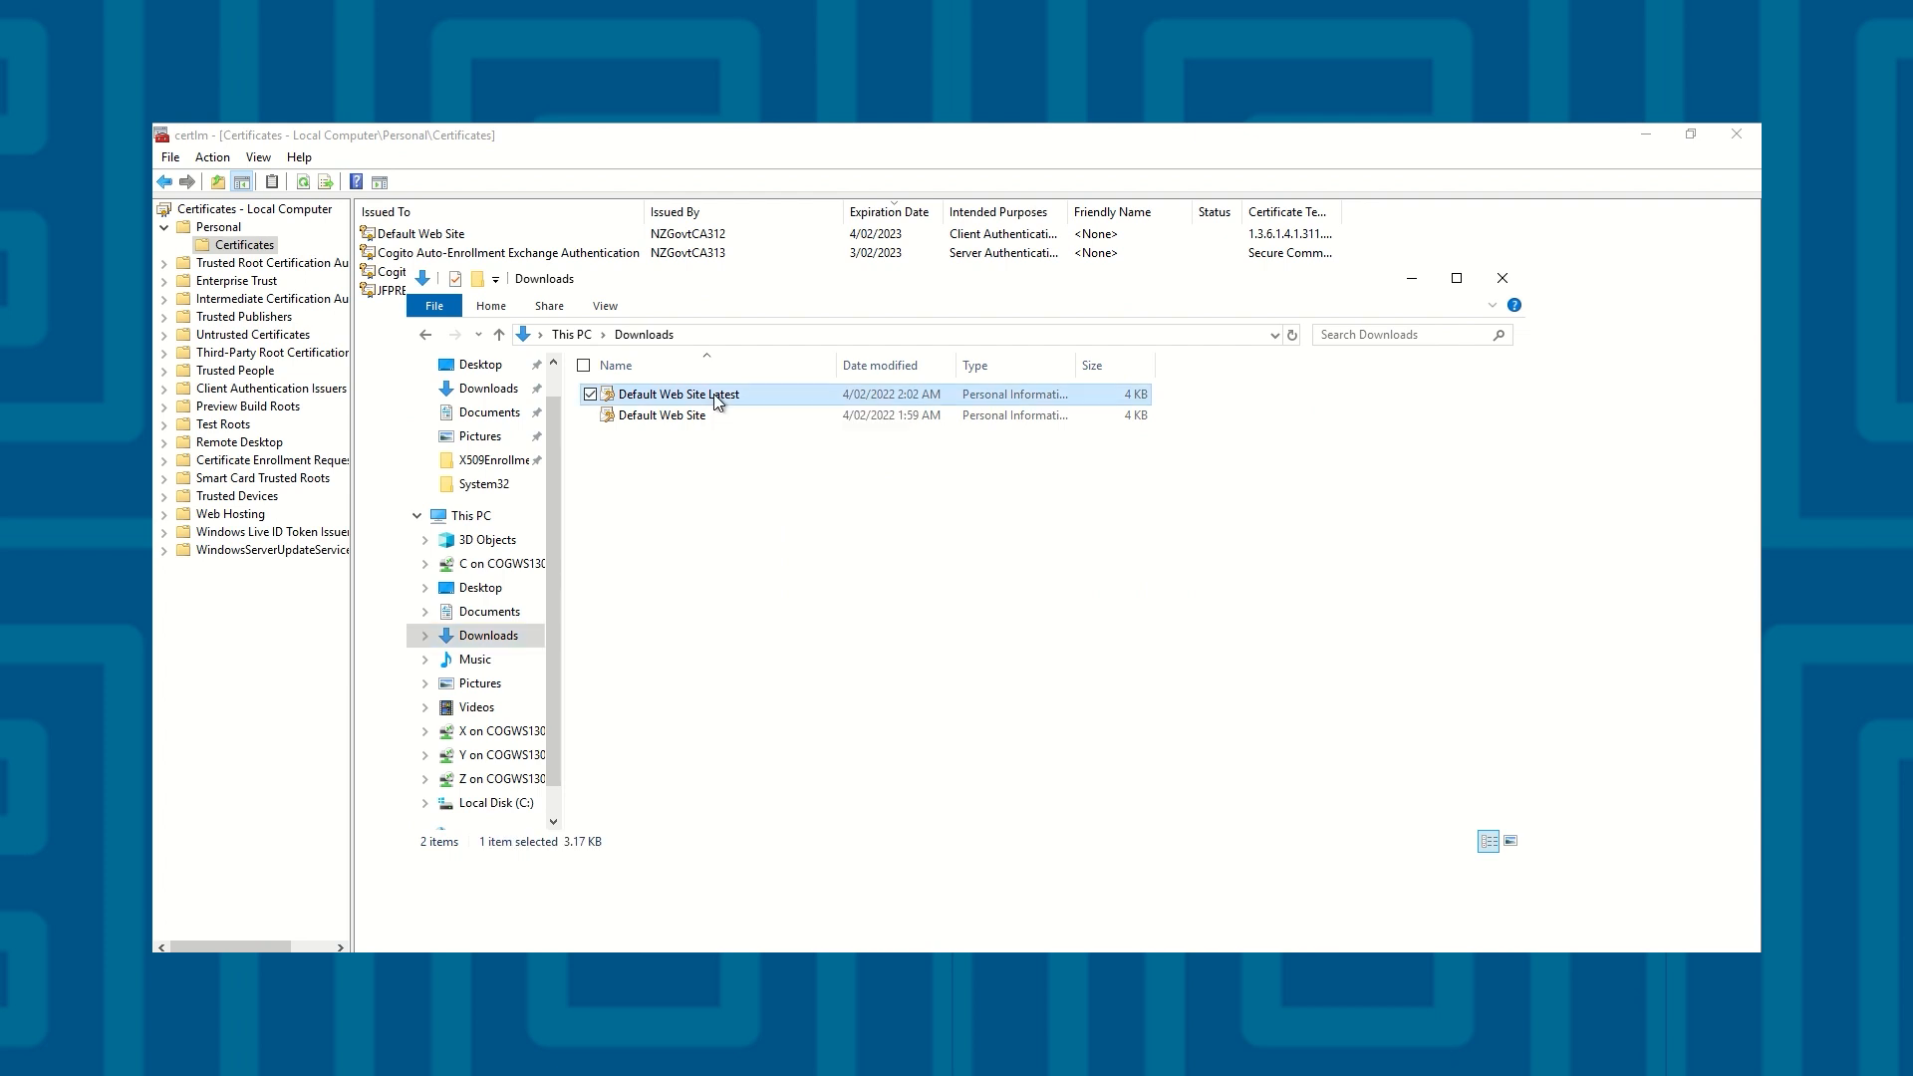
pyautogui.click(829, 617)
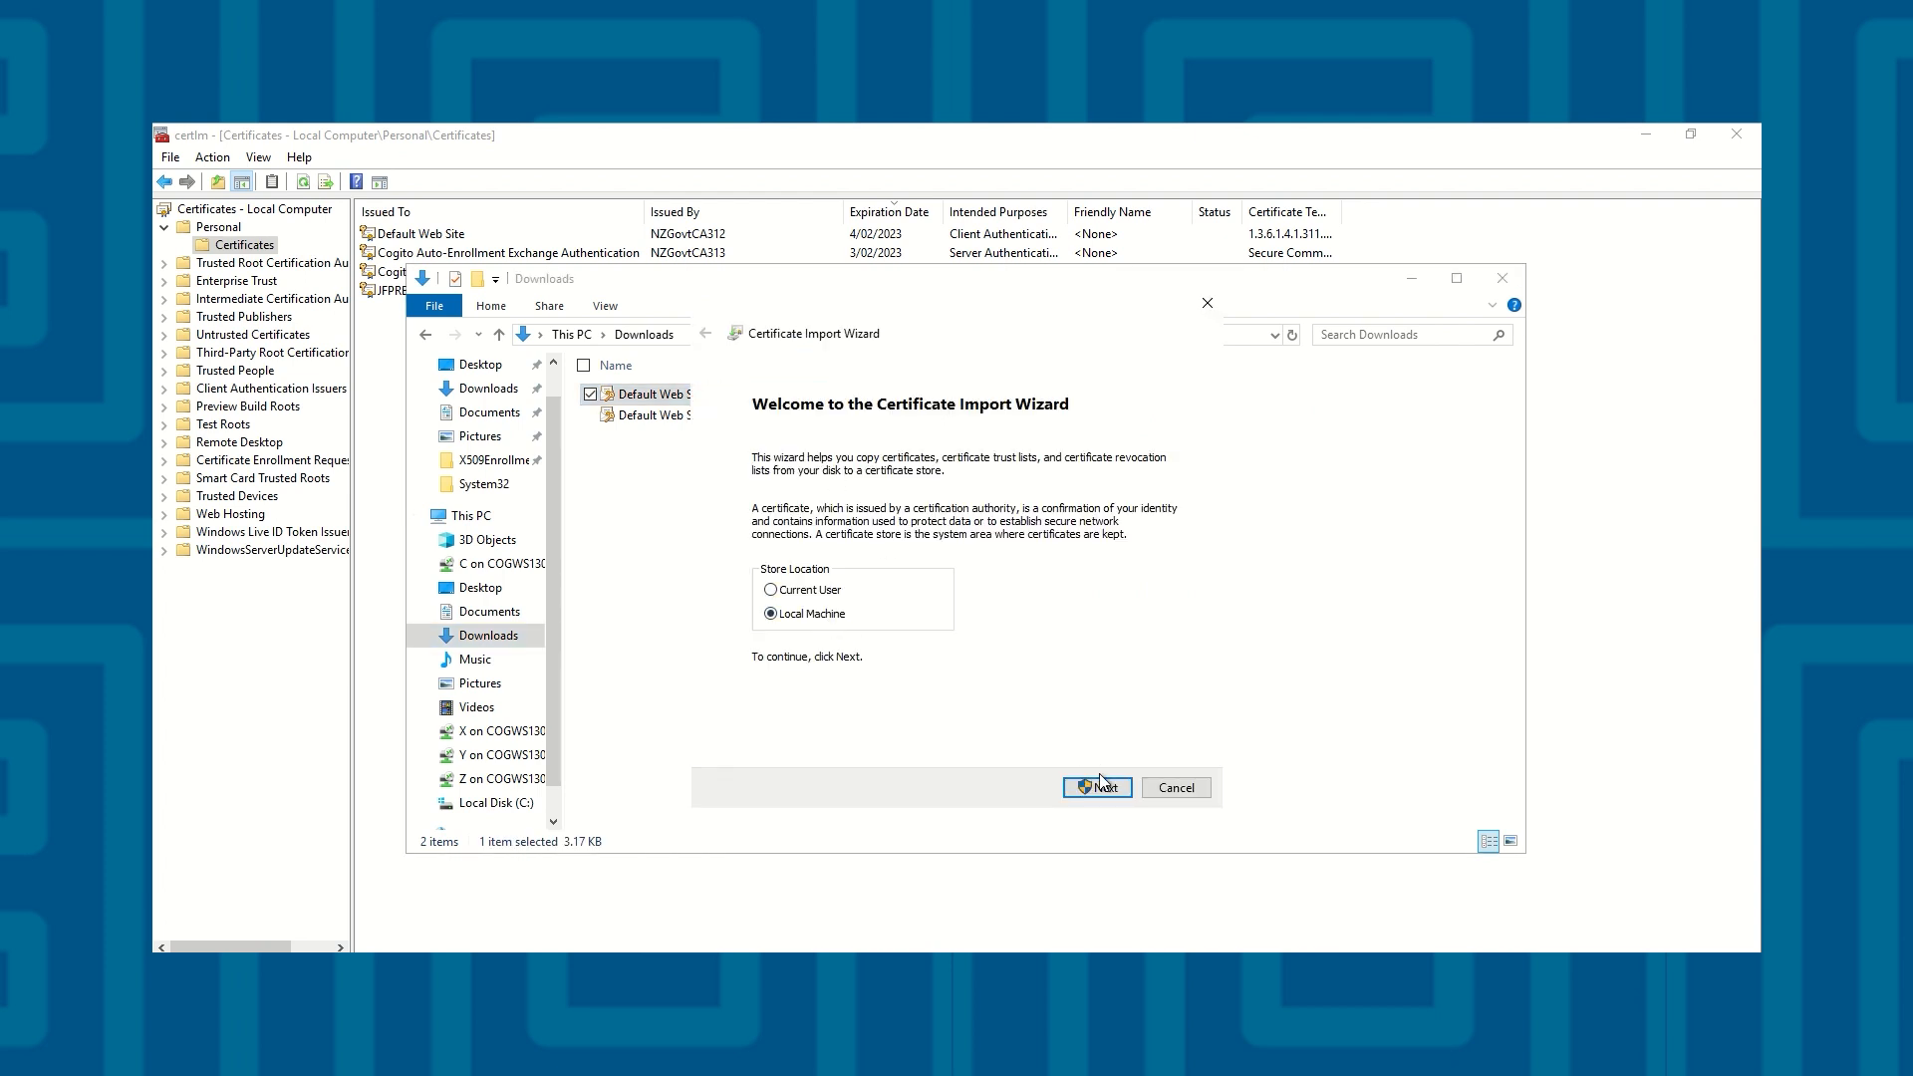
pyautogui.click(1097, 788)
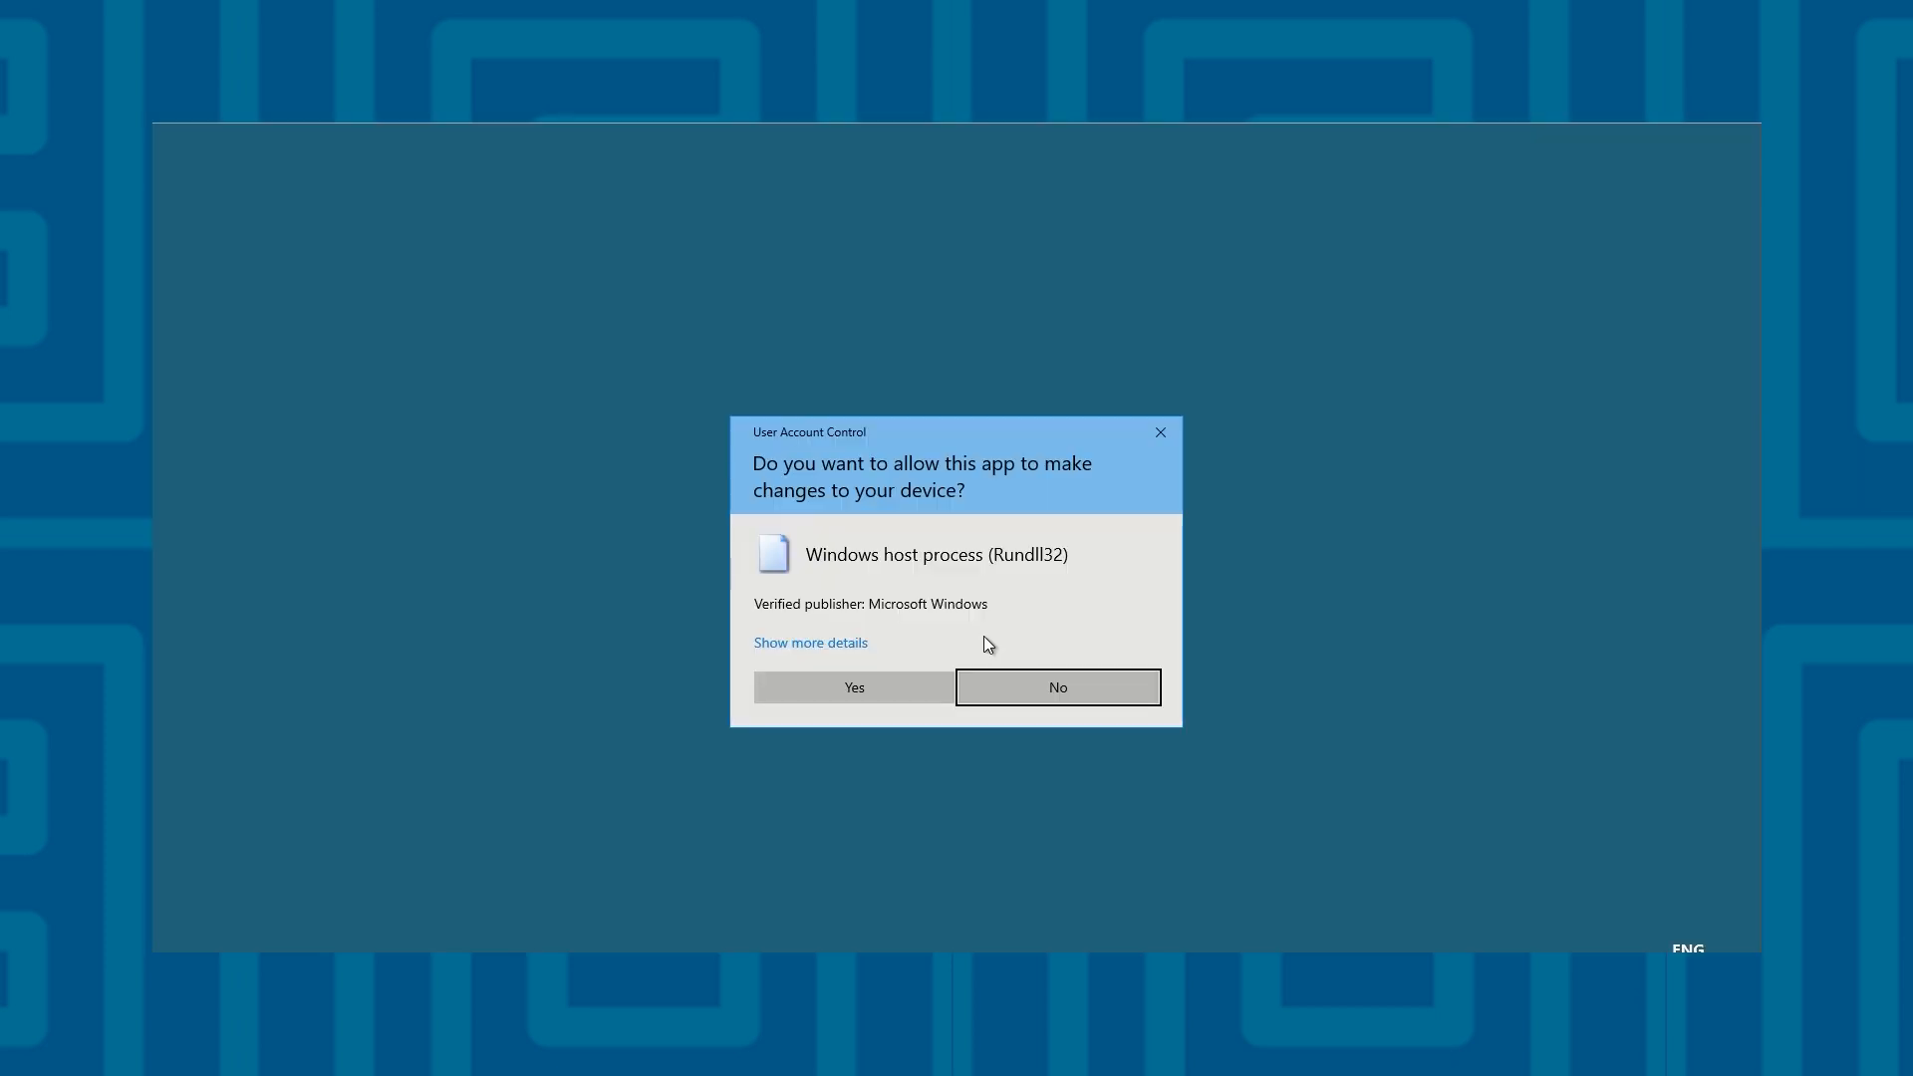
pyautogui.click(911, 679)
pyautogui.click(1114, 791)
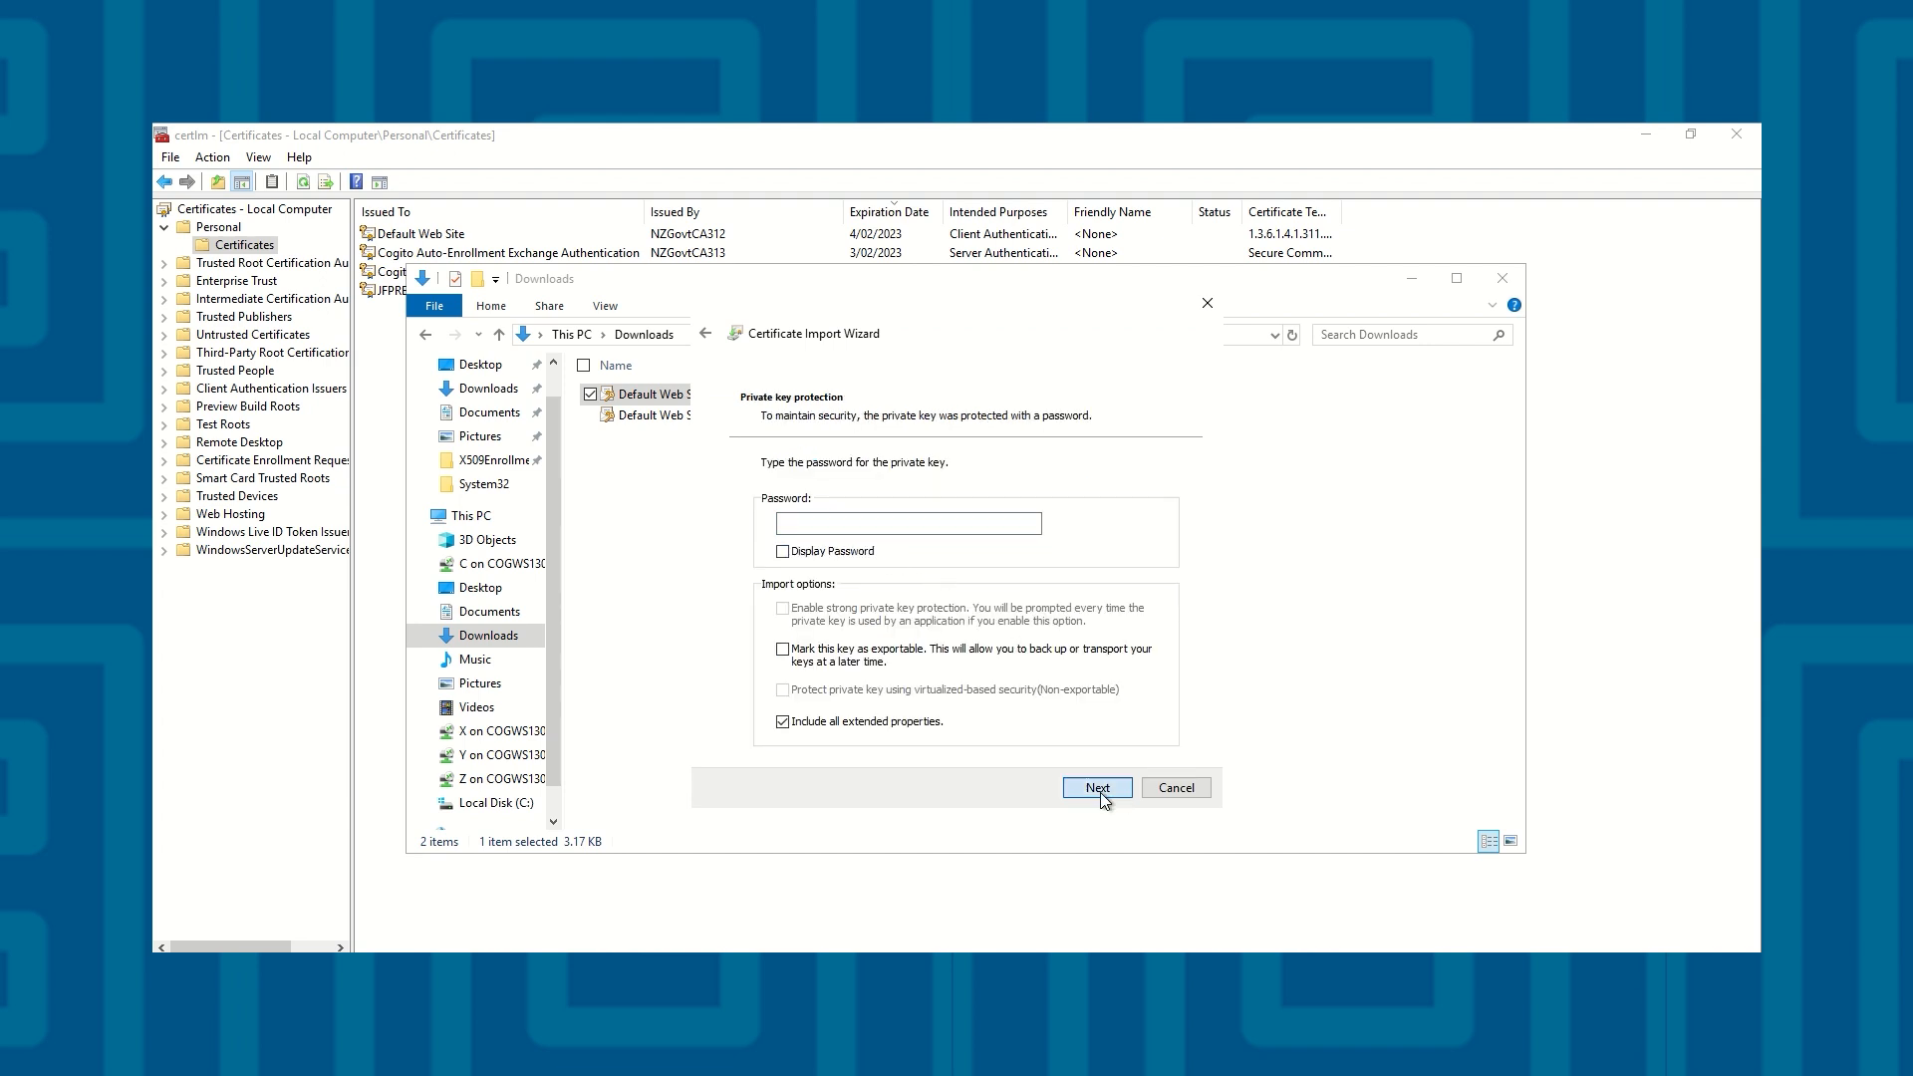
# Leave the private key password blank, place the certificate in the Personal store and finish the import
pyautogui.click(1097, 789)
pyautogui.click(956, 533)
pyautogui.click(1119, 578)
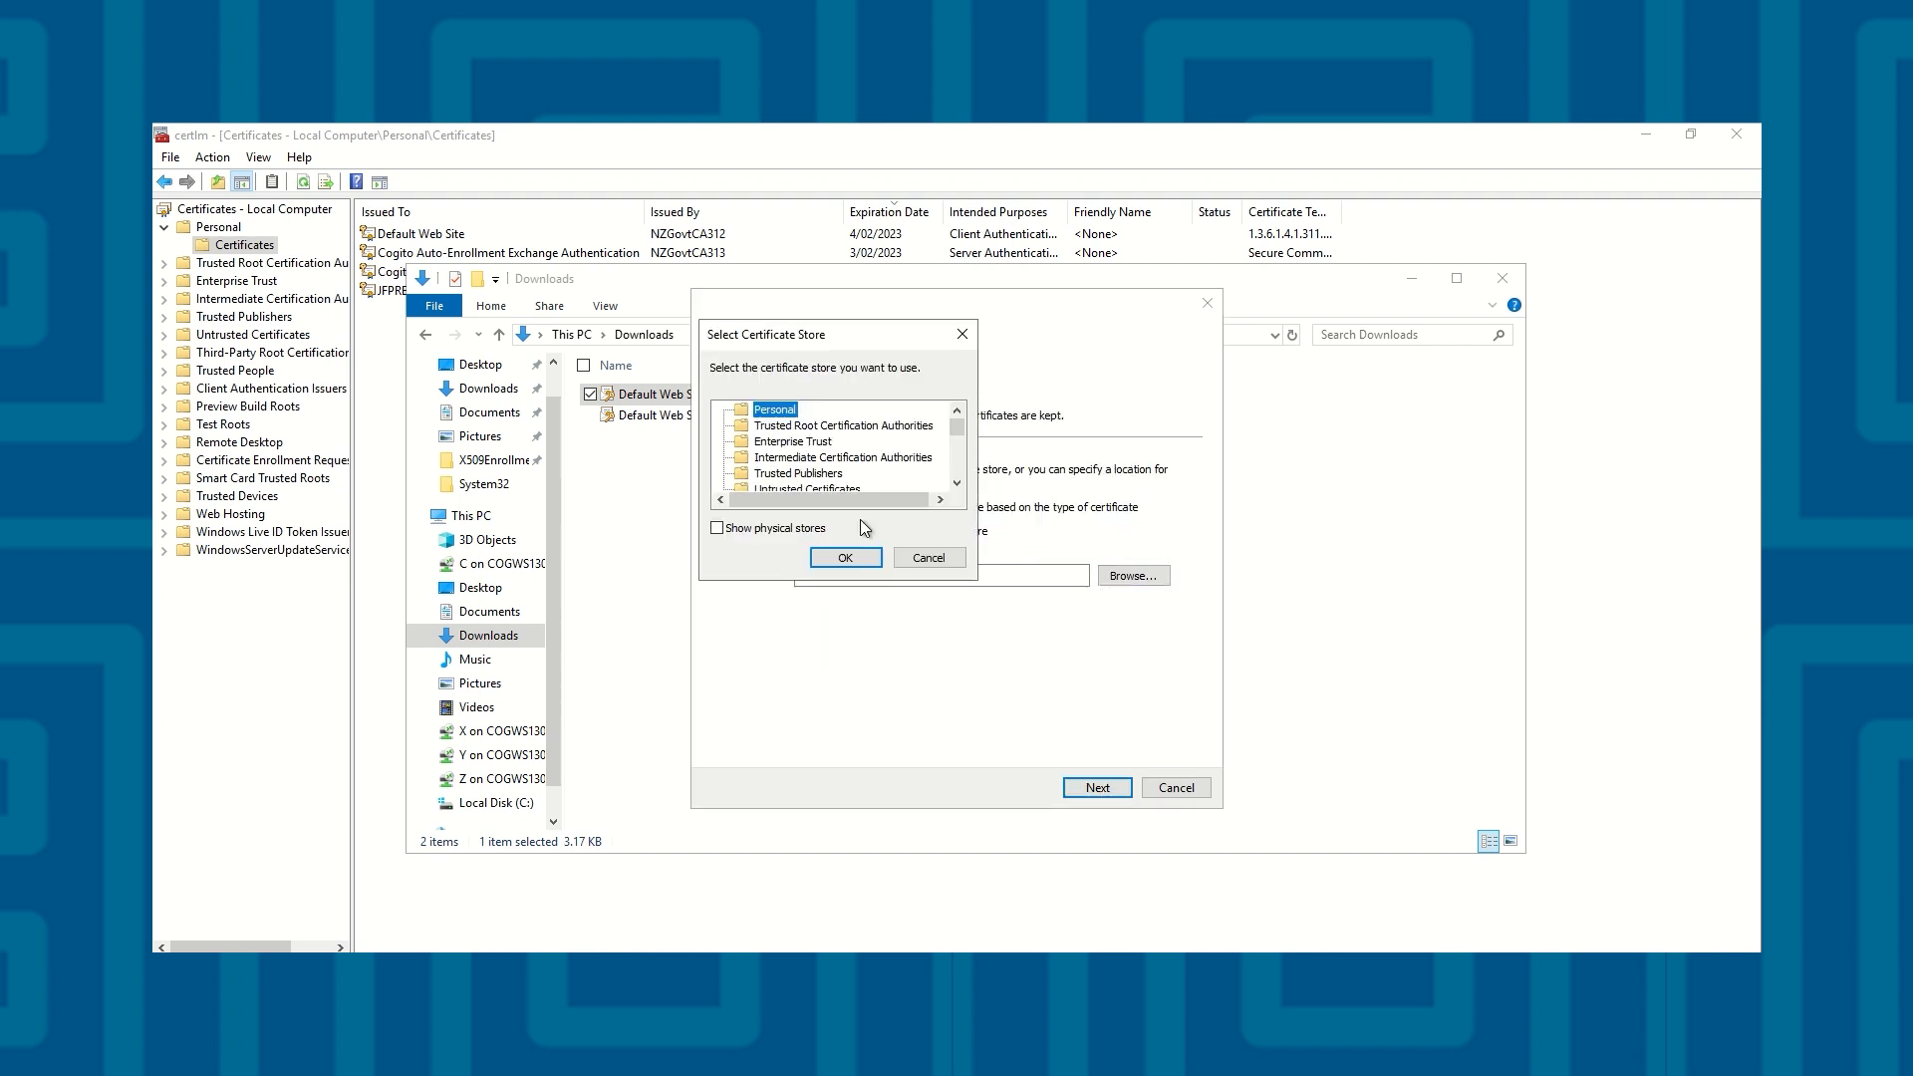
pyautogui.click(844, 556)
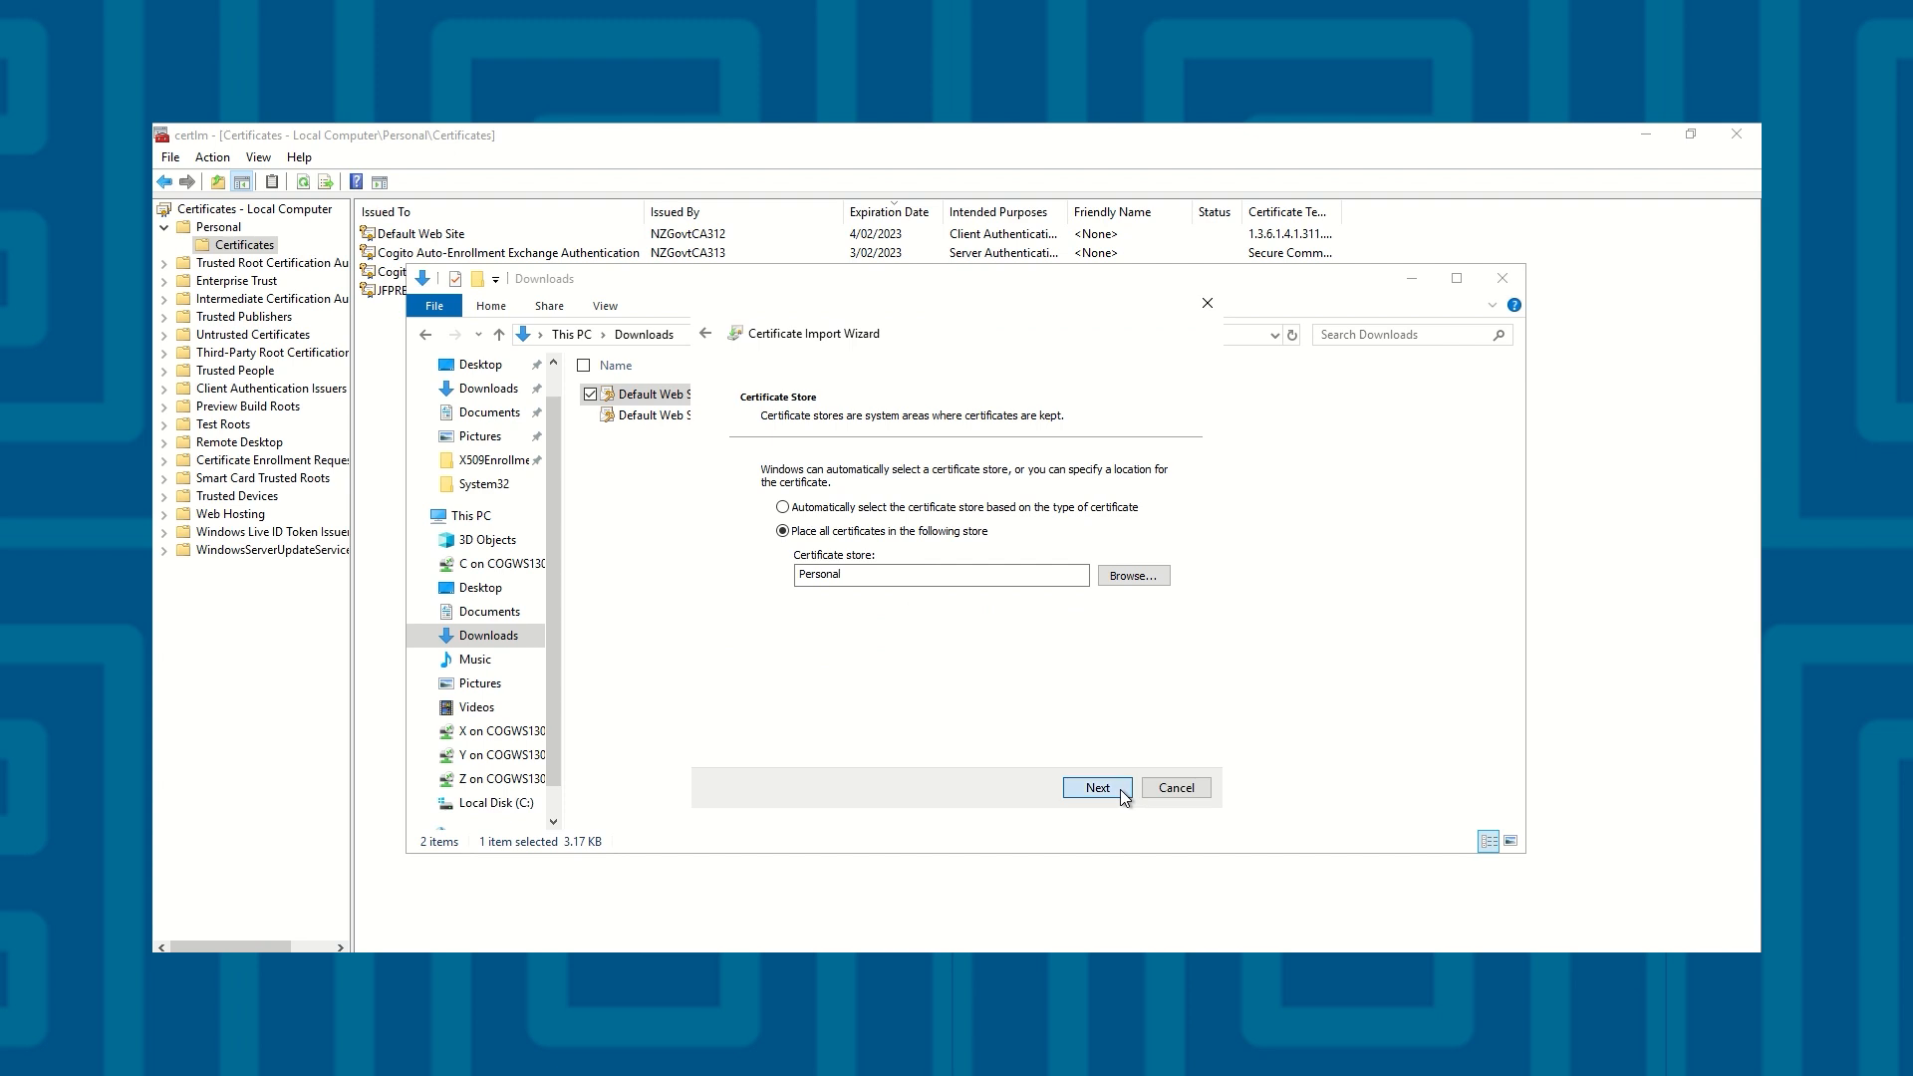
pyautogui.click(1120, 789)
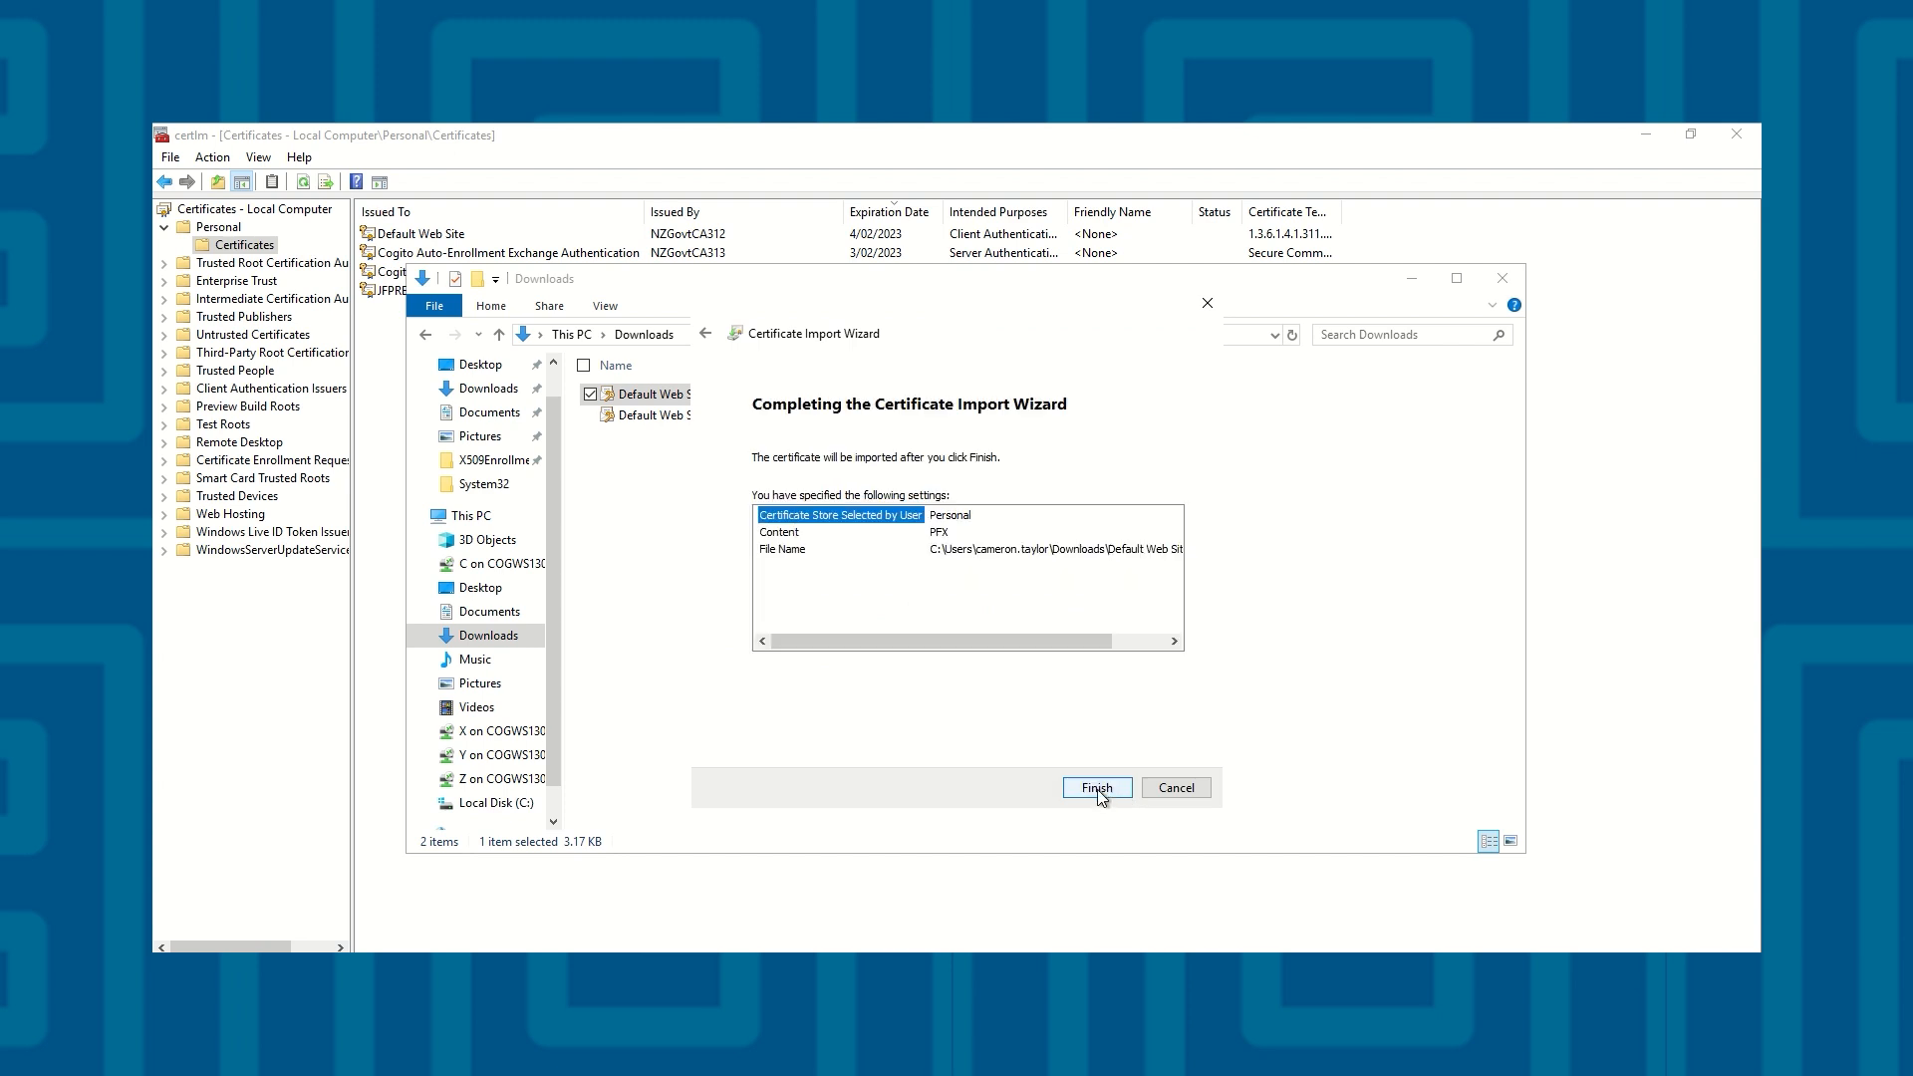
pyautogui.click(1098, 789)
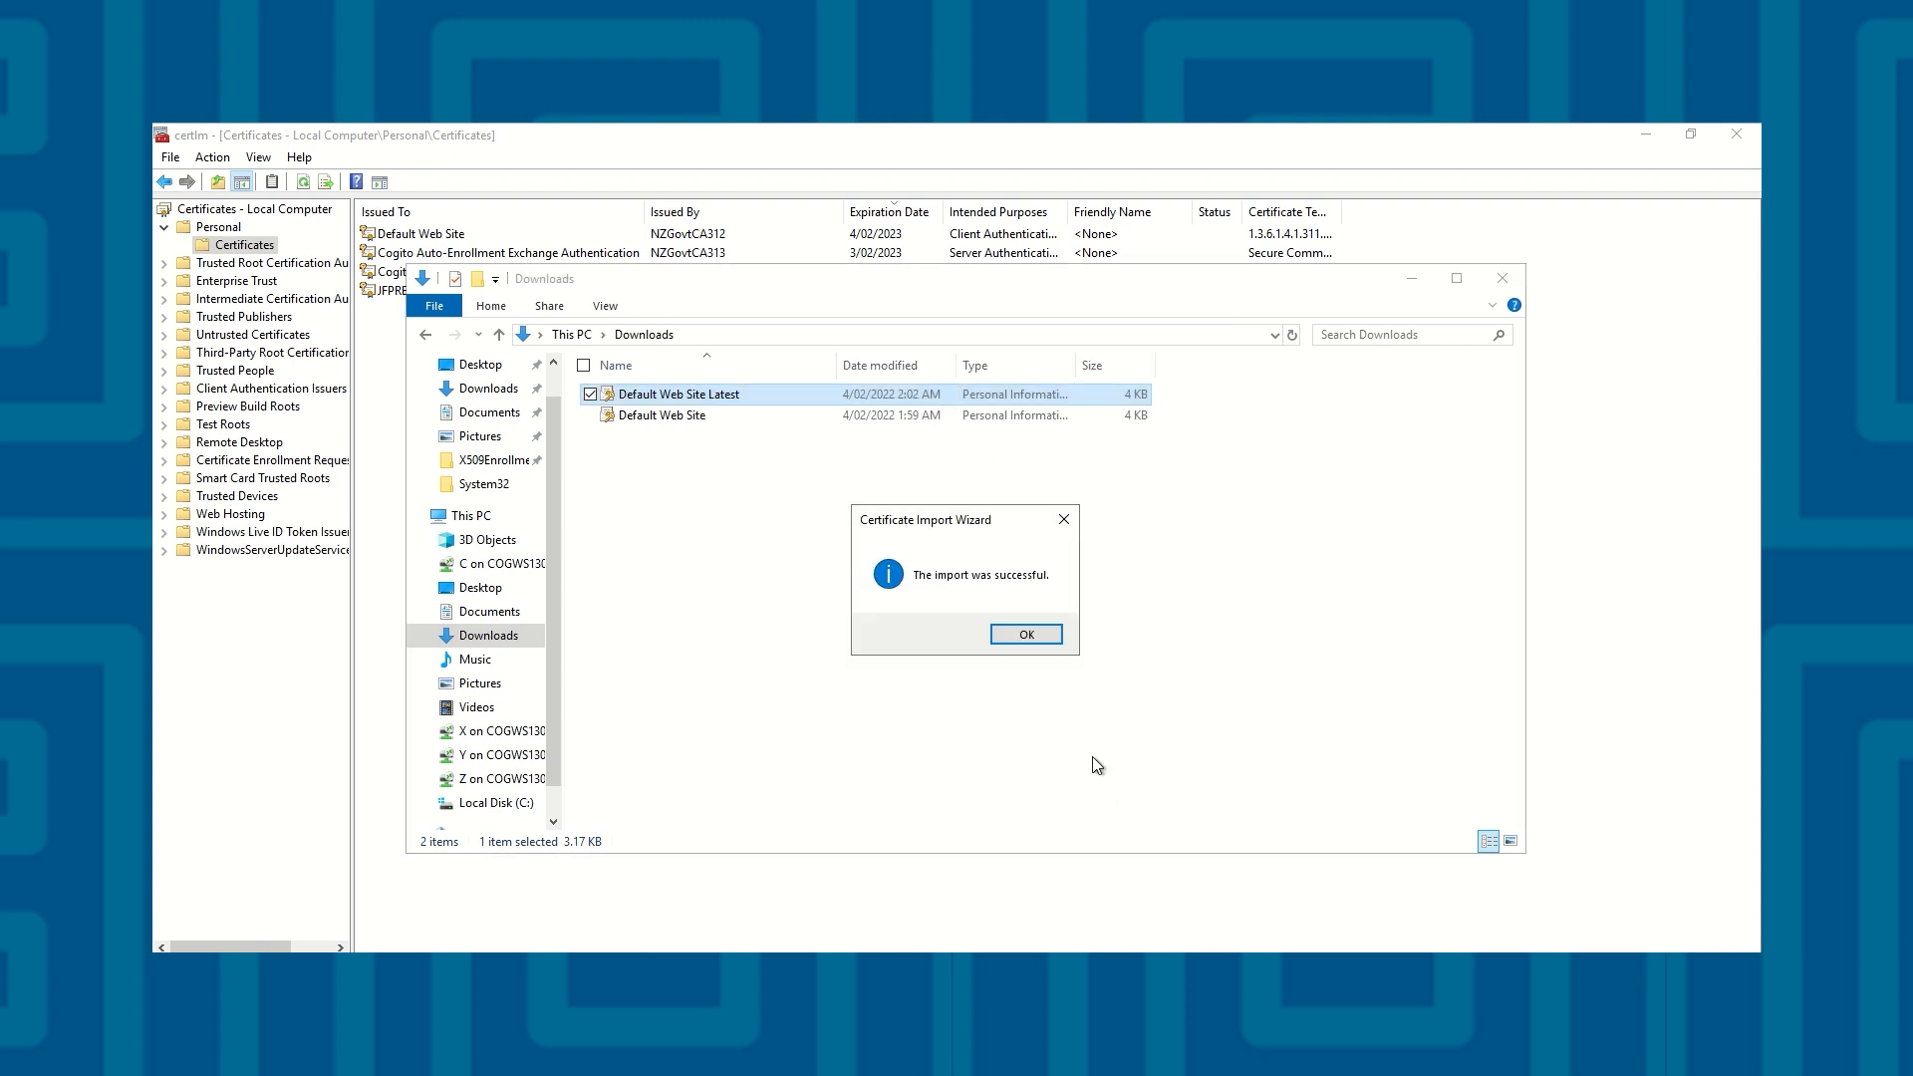
pyautogui.click(1026, 634)
# Check the serial number of the newly imported Default Web Site certificate in the local computer's personal certificates
pyautogui.click(1564, 491)
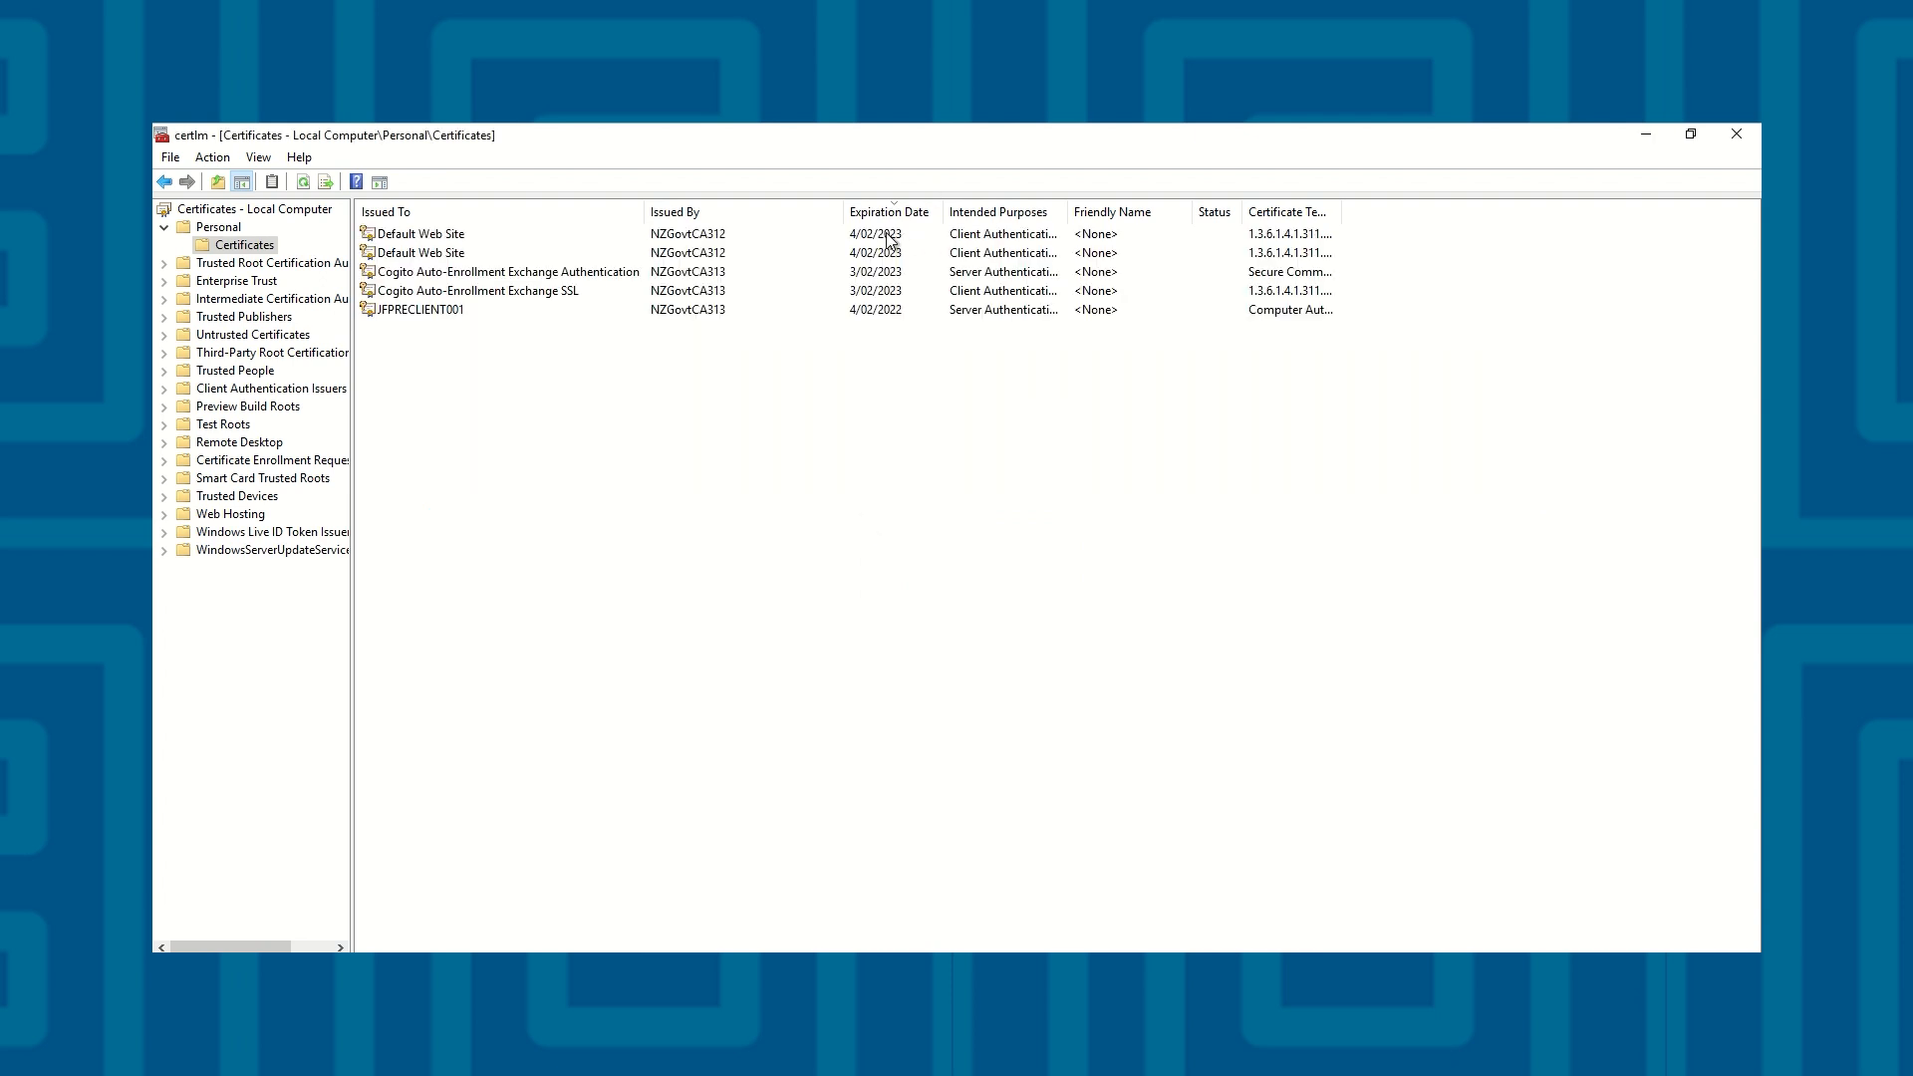
pyautogui.doubleClick(494, 238)
pyautogui.click(245, 181)
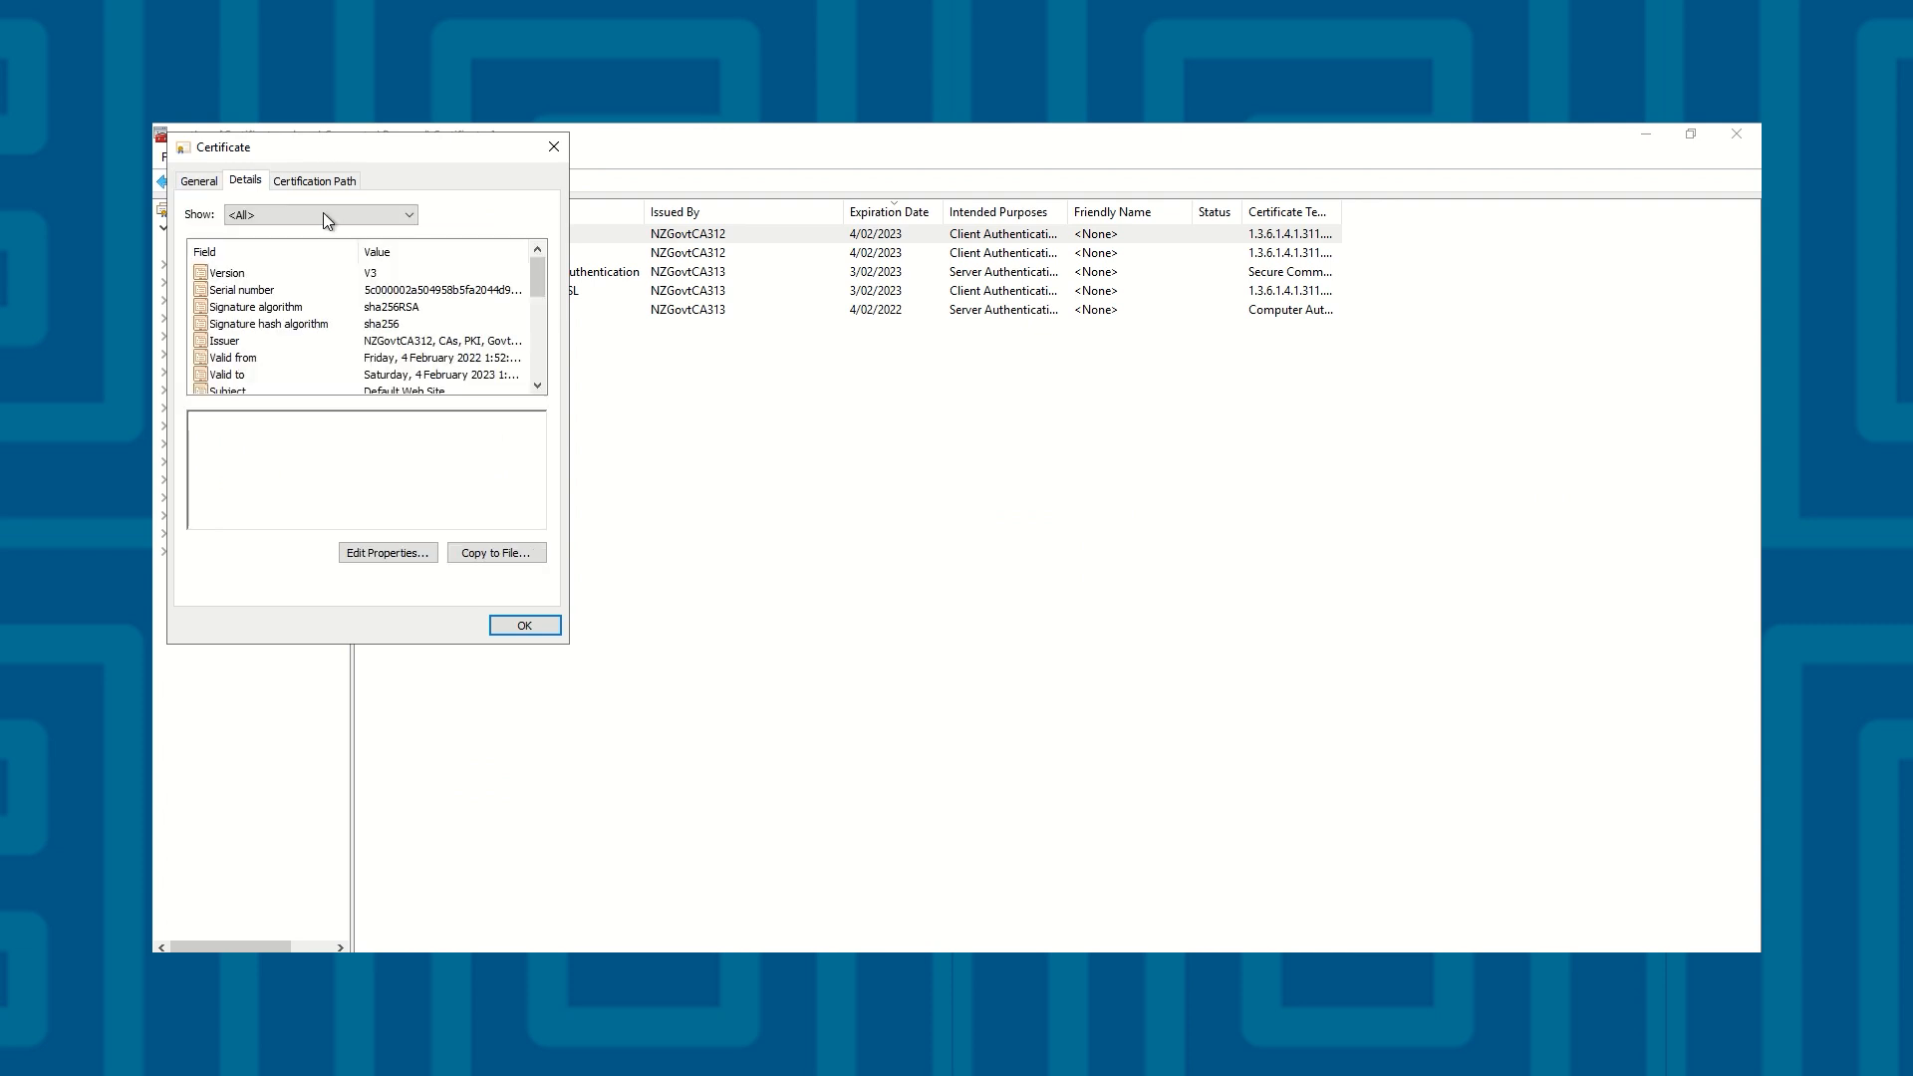
pyautogui.click(400, 291)
pyautogui.click(497, 426)
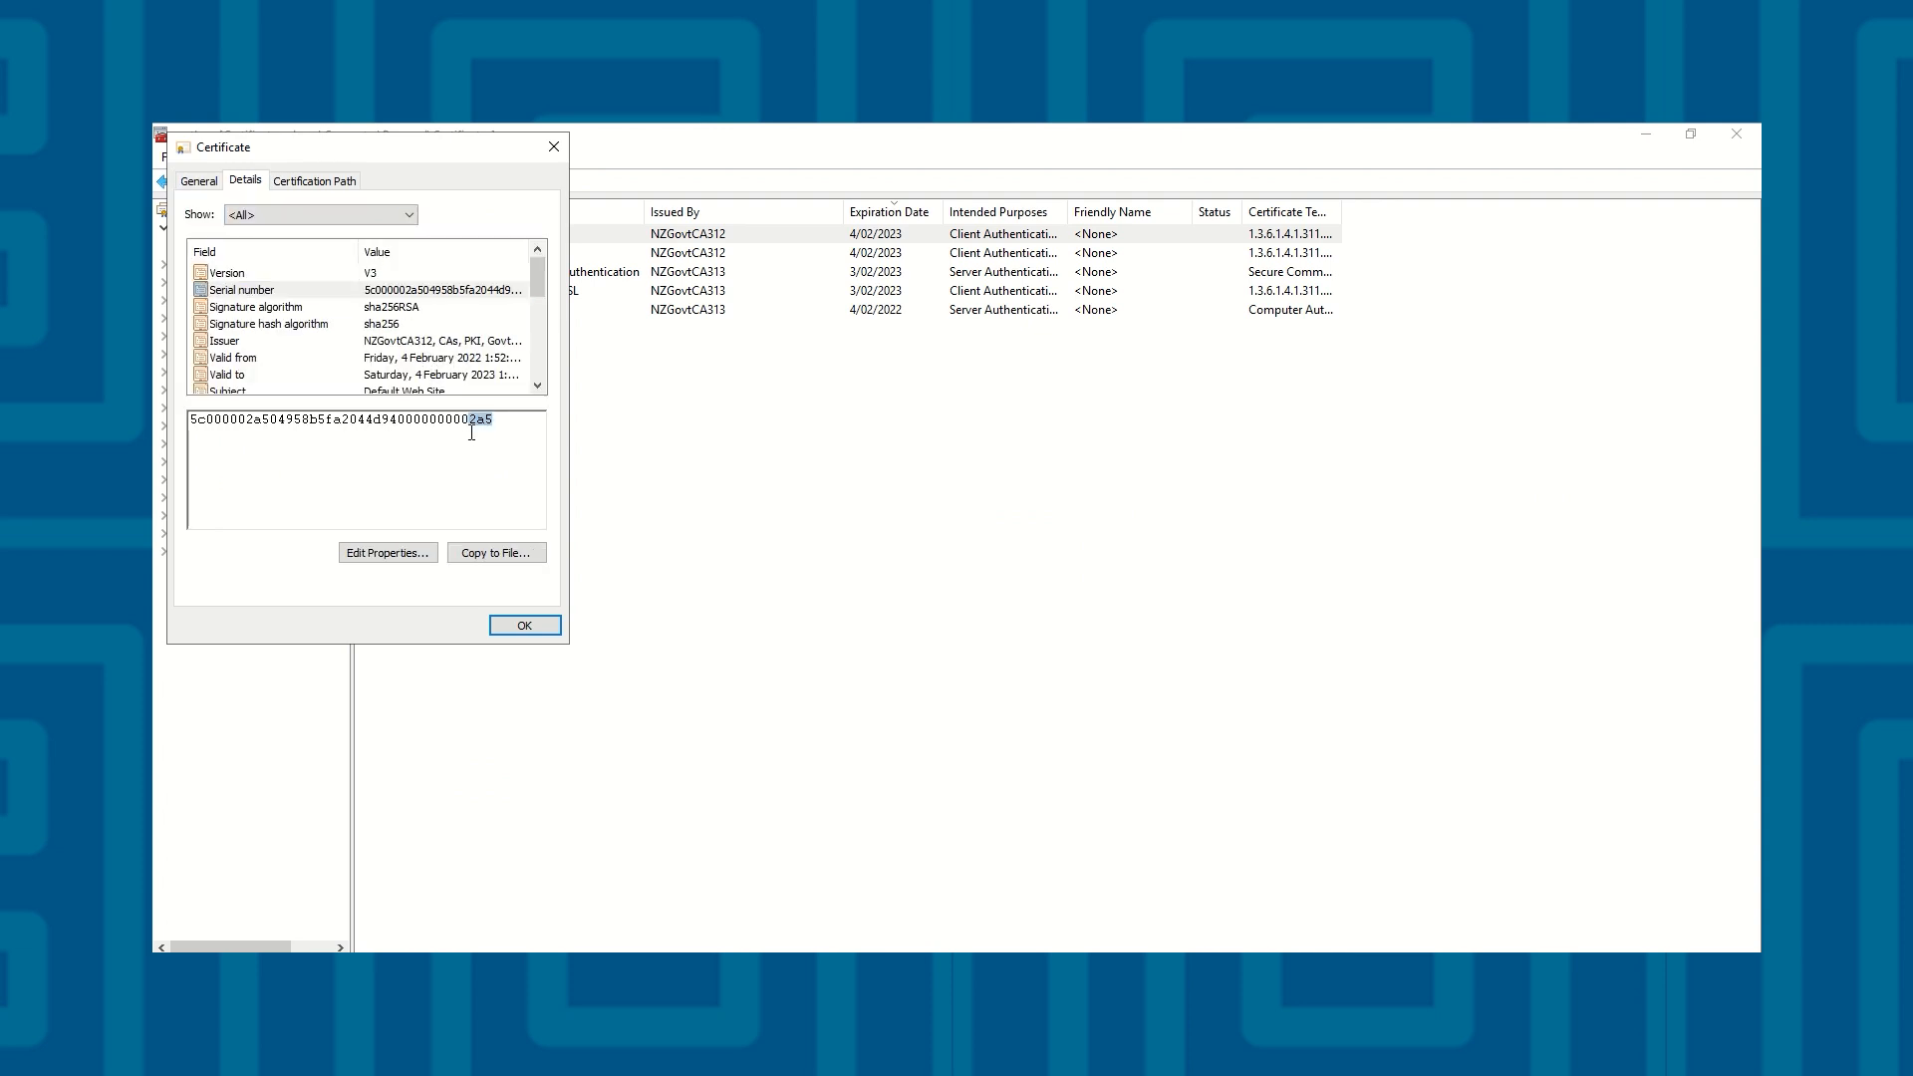
pyautogui.click(553, 149)
pyautogui.click(528, 493)
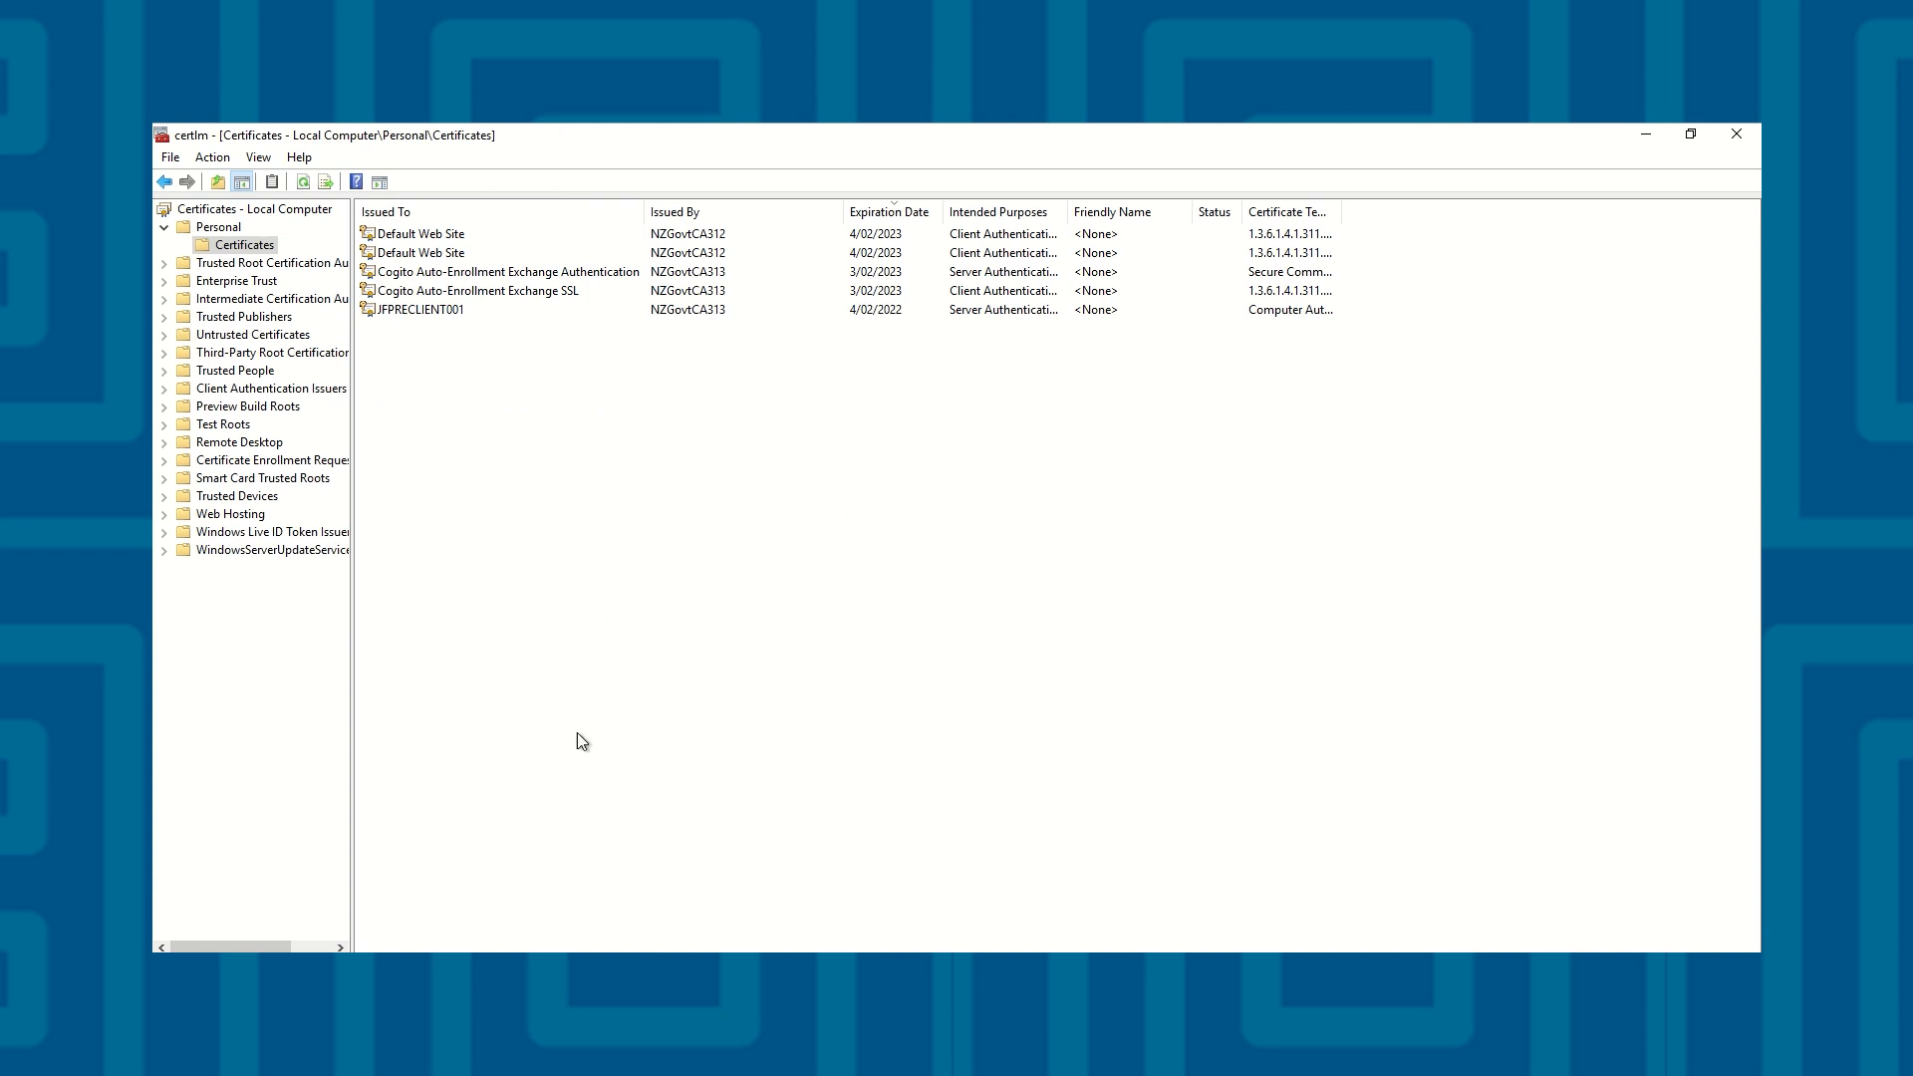
# In IIS Manager, check the serial number of the SSL certificate assigned to the Default Web Site's https binding on port 4443
pyautogui.click(518, 996)
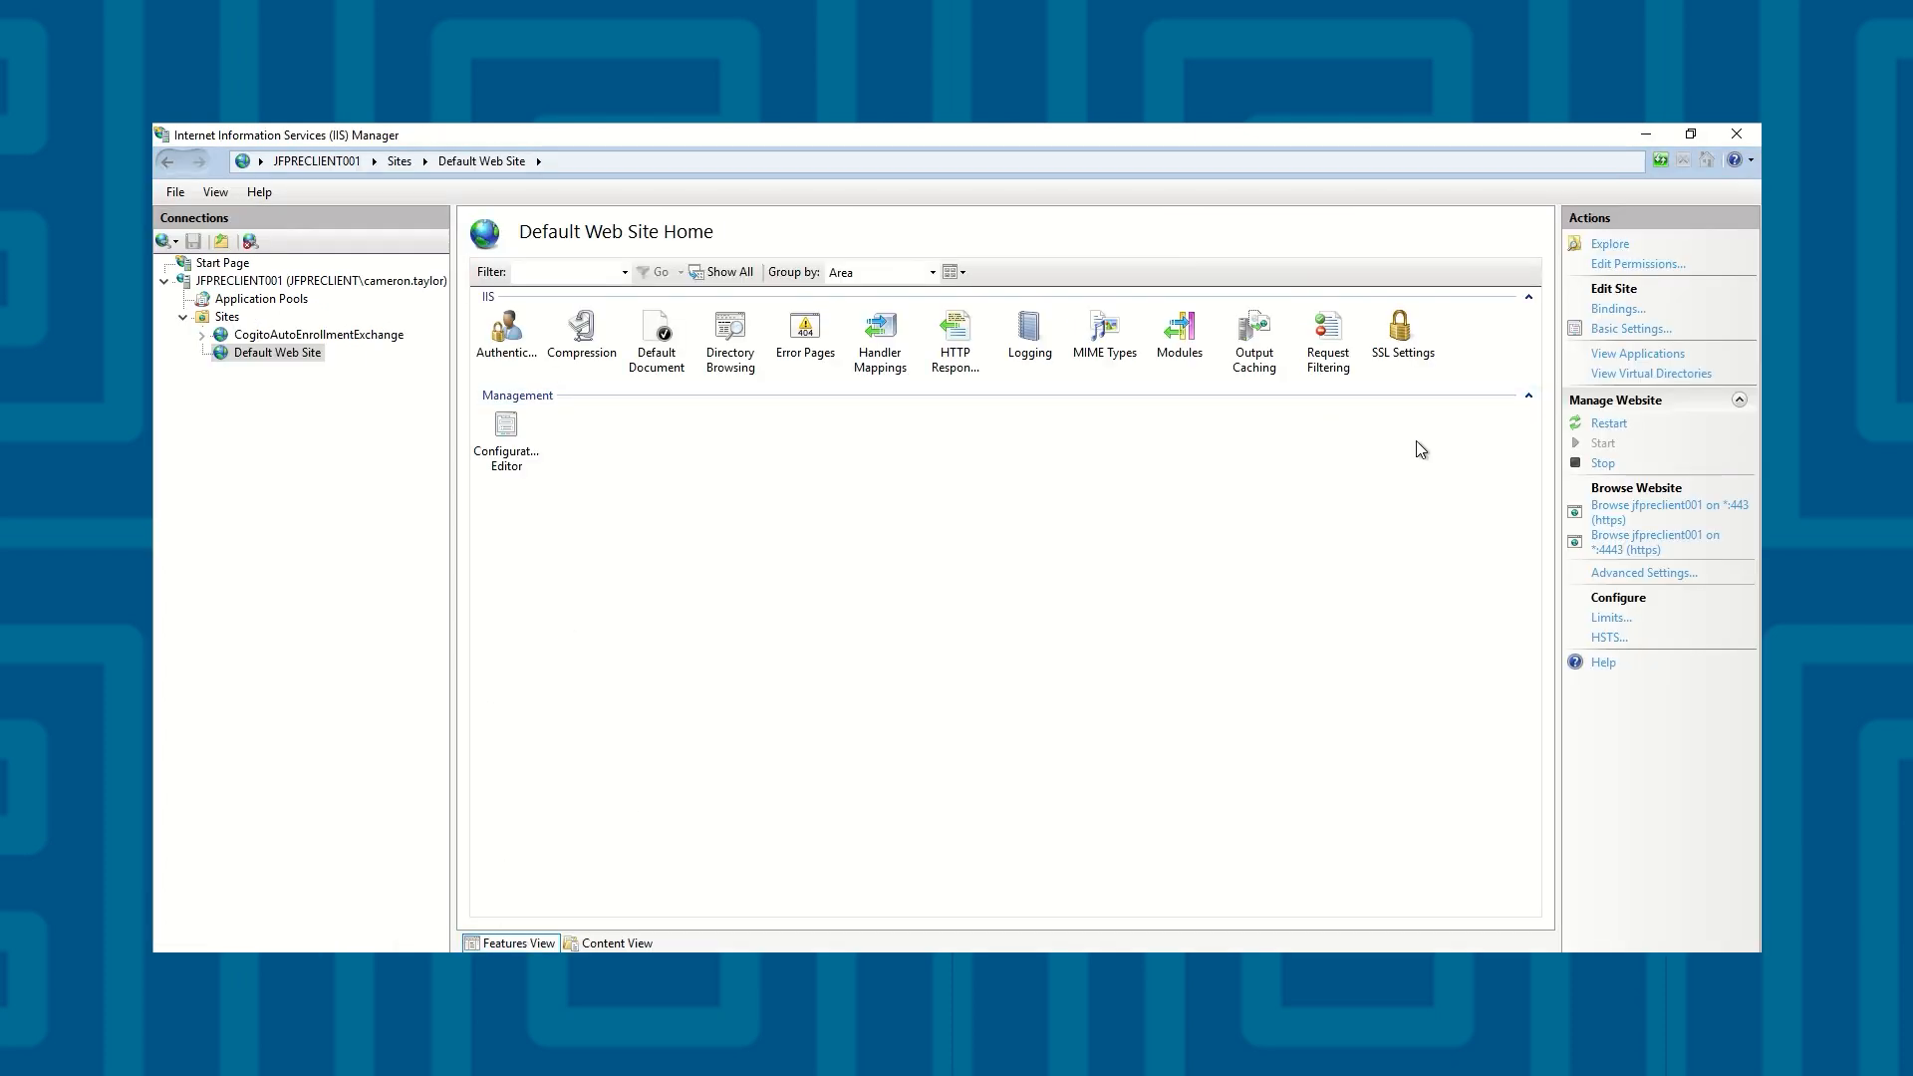
pyautogui.click(1618, 317)
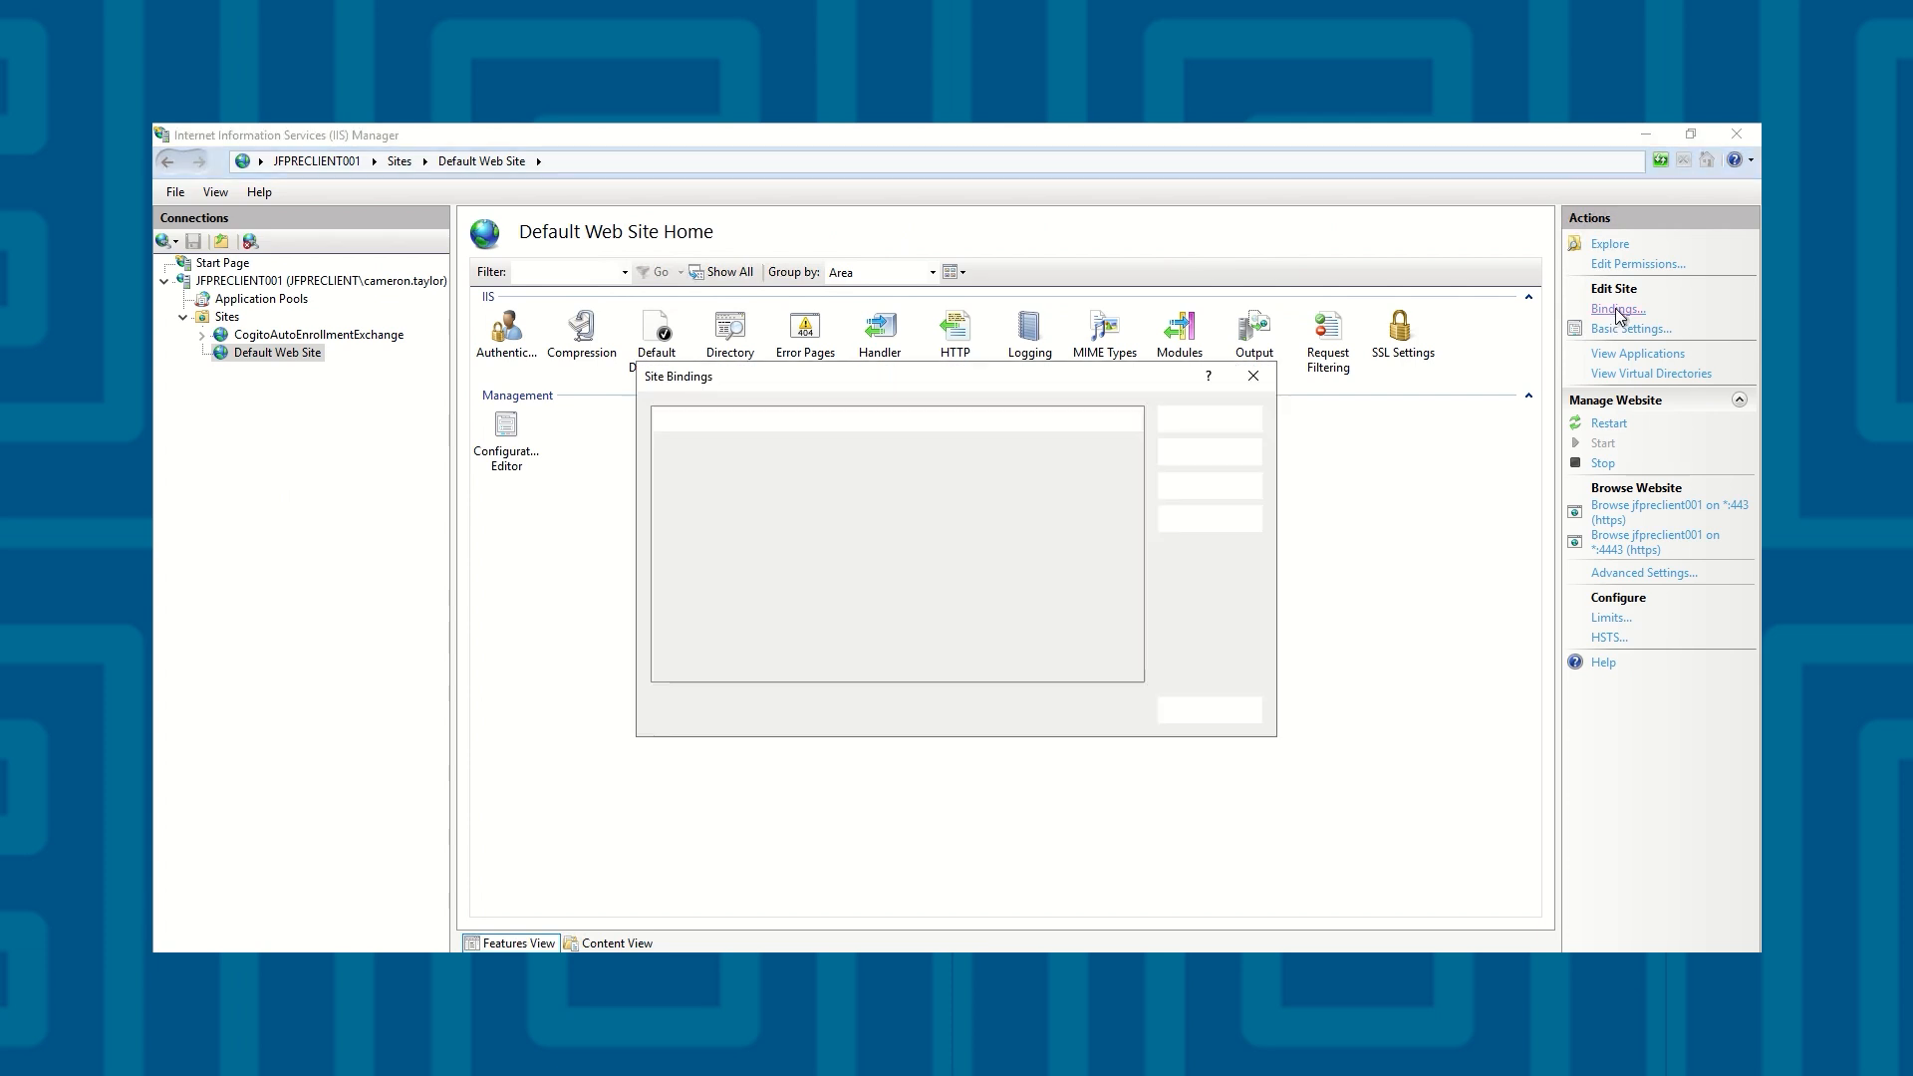
pyautogui.click(830, 461)
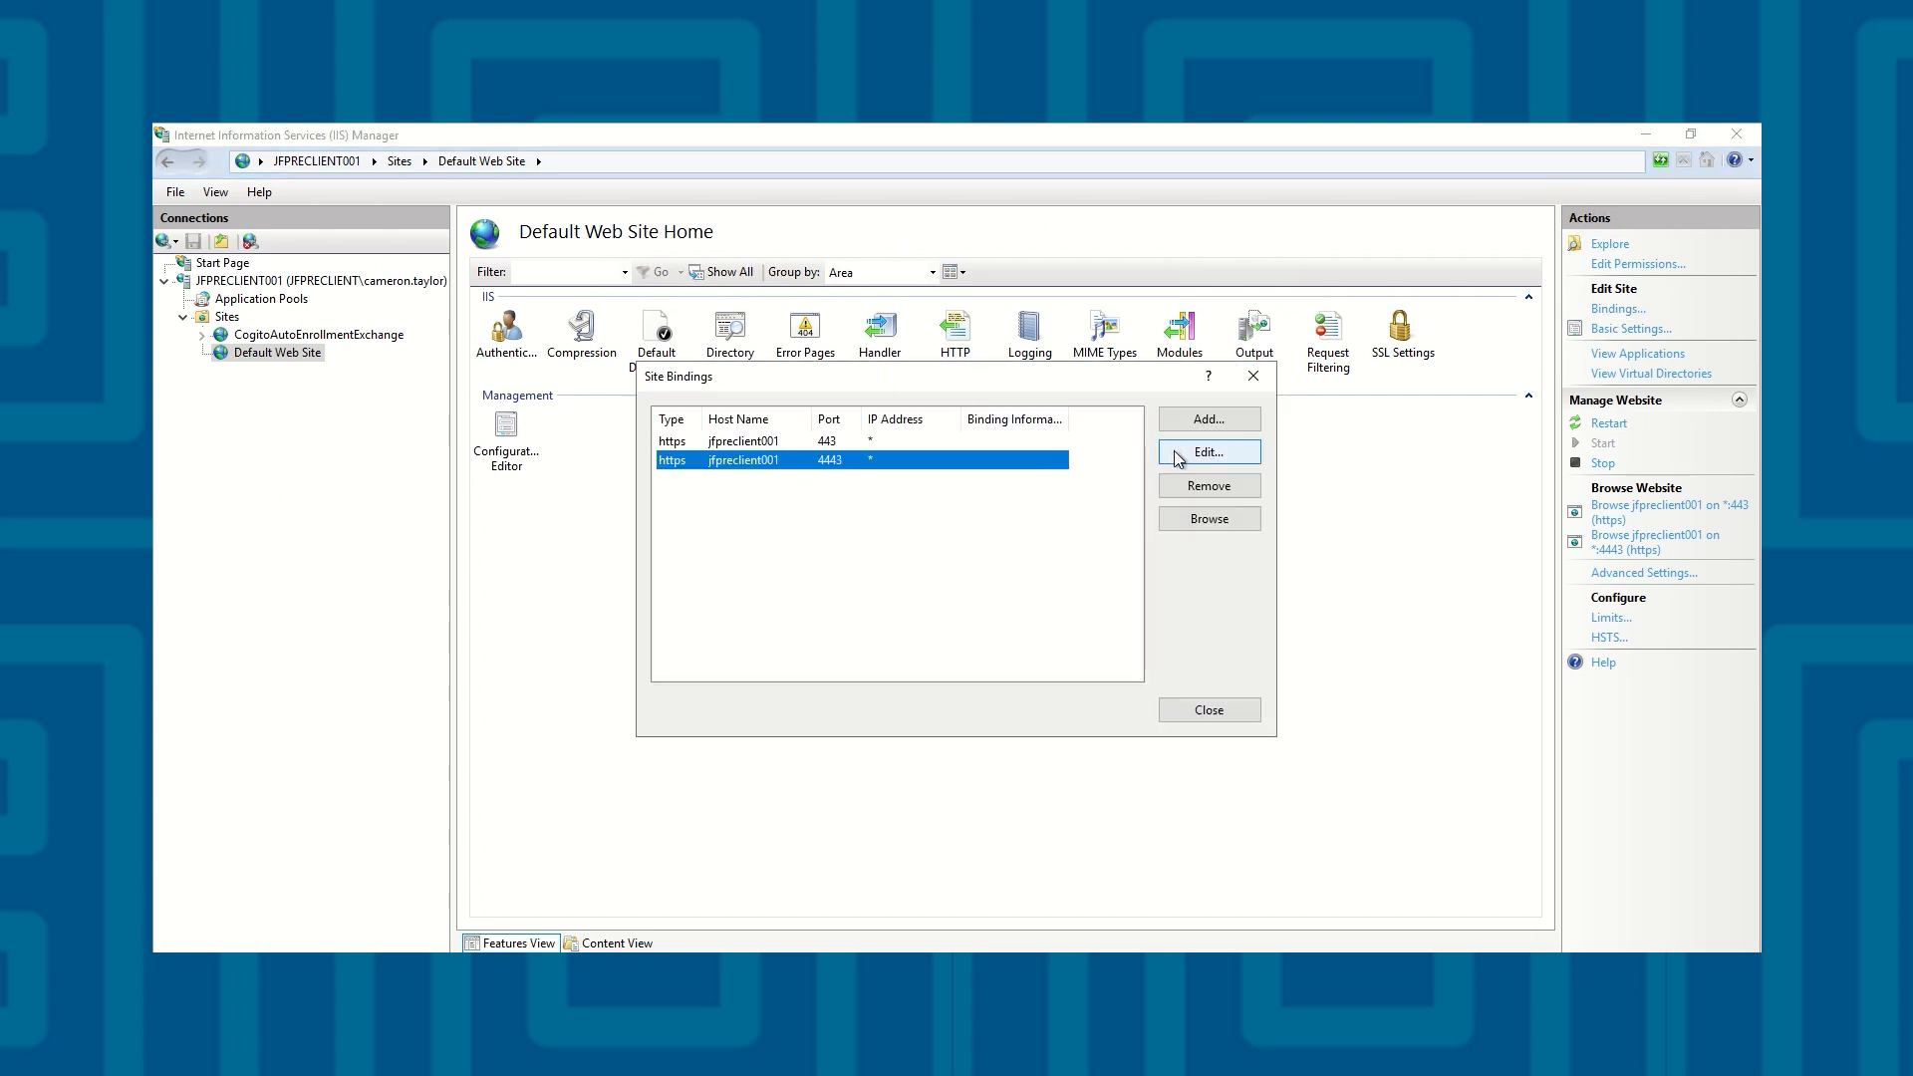
pyautogui.click(1174, 452)
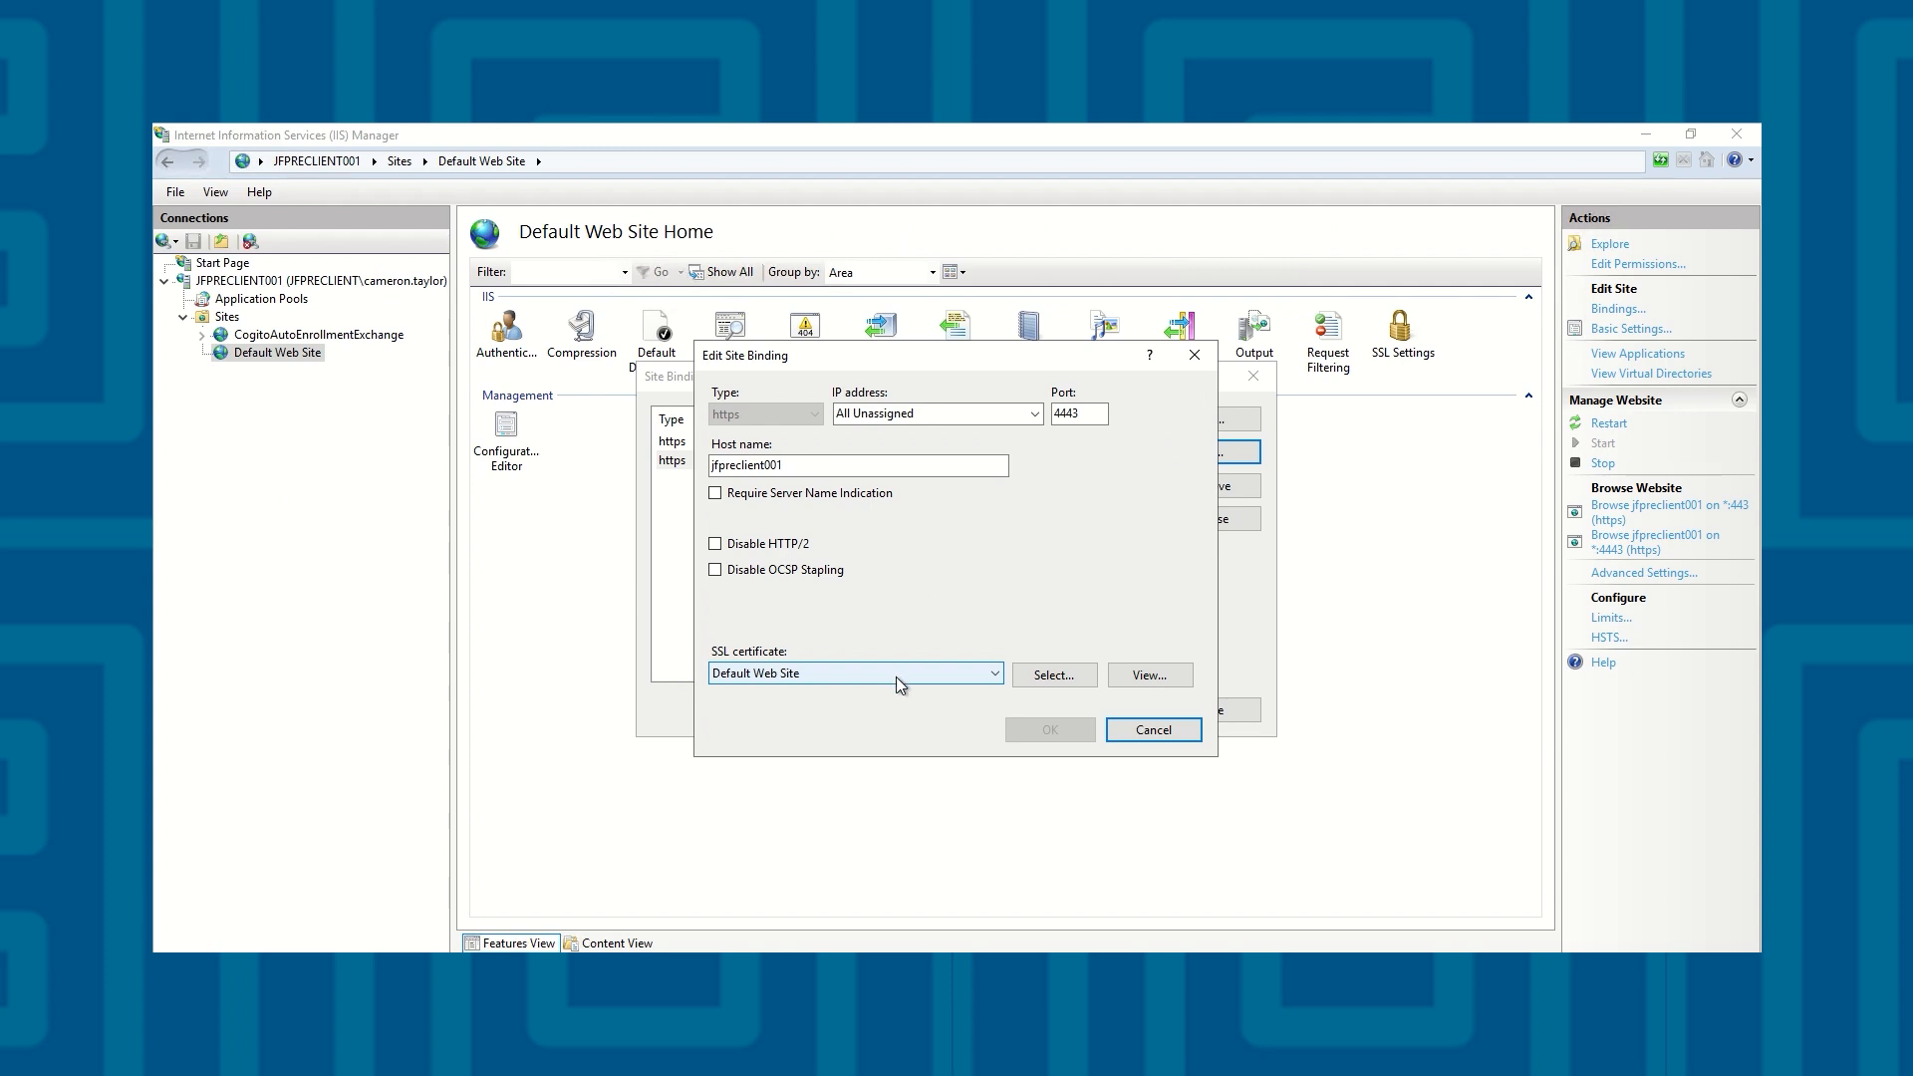
pyautogui.click(1154, 677)
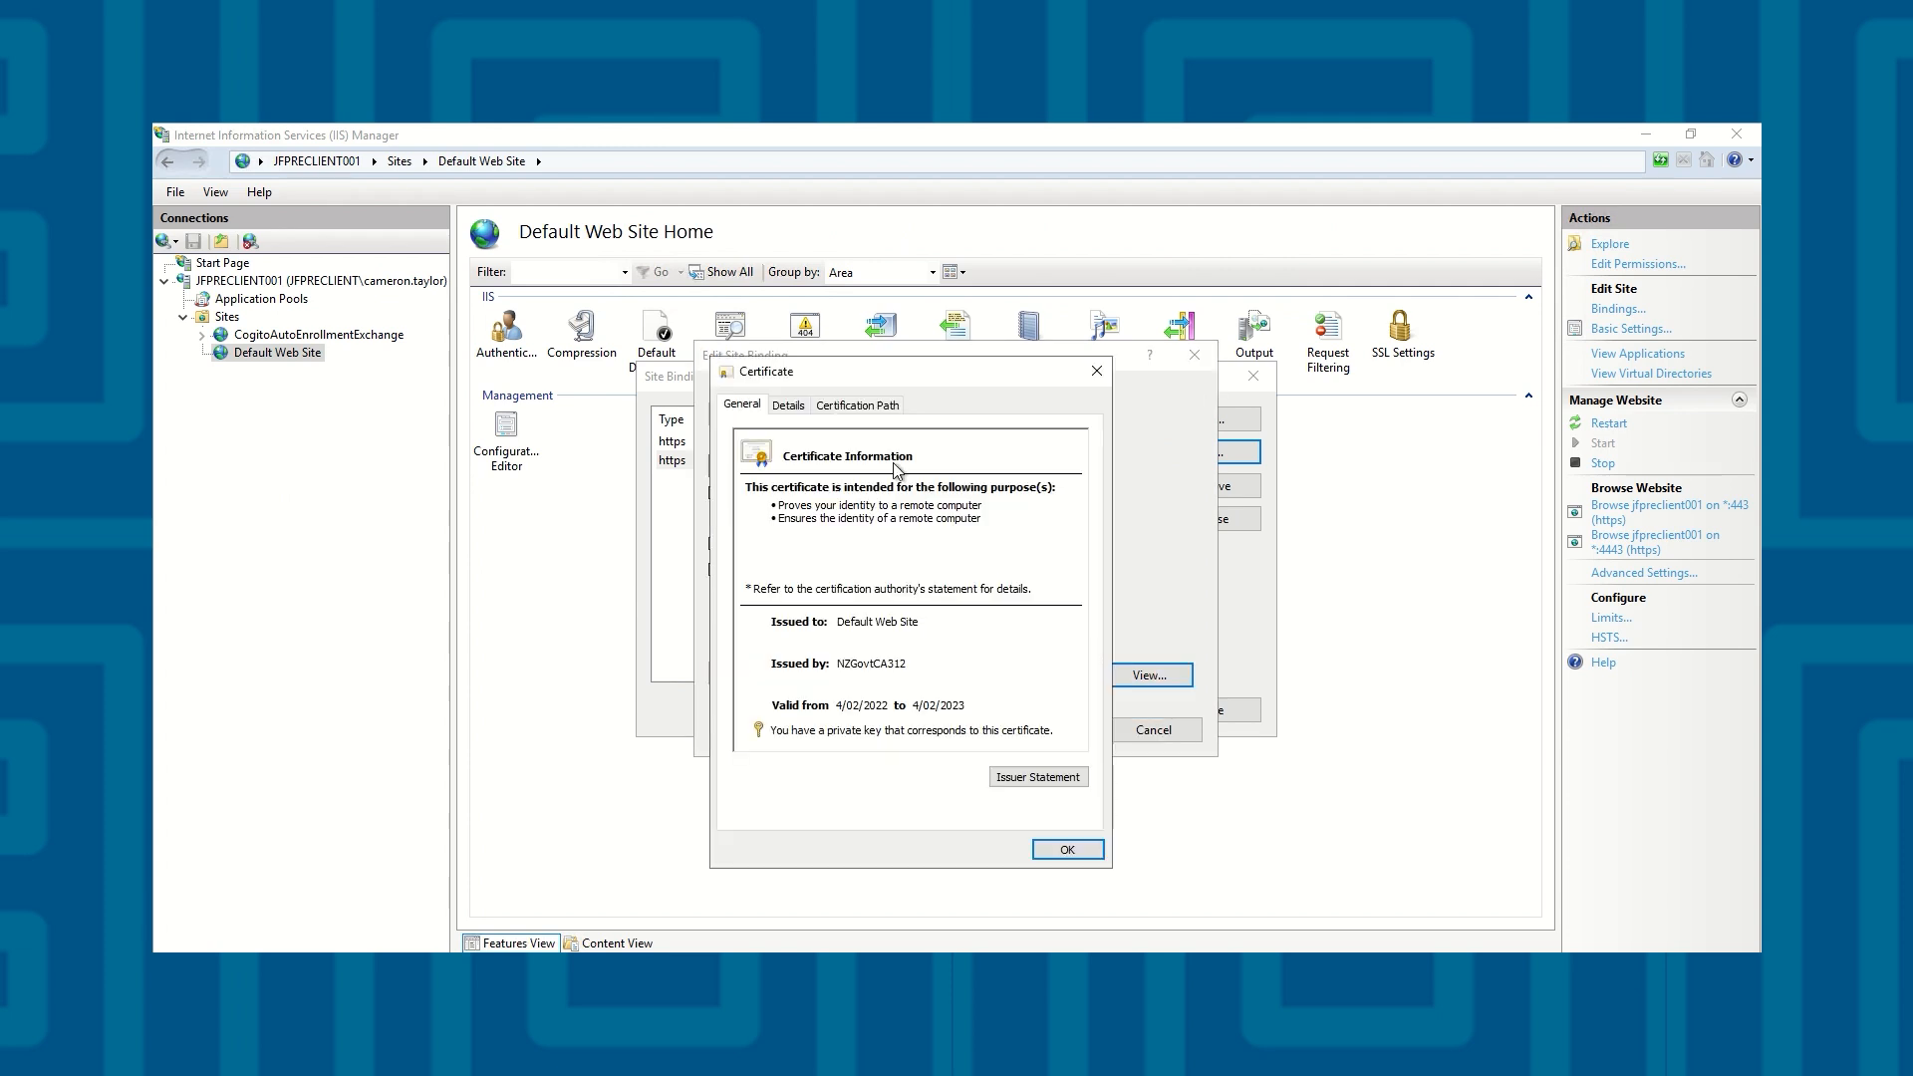
pyautogui.click(792, 405)
pyautogui.click(1018, 516)
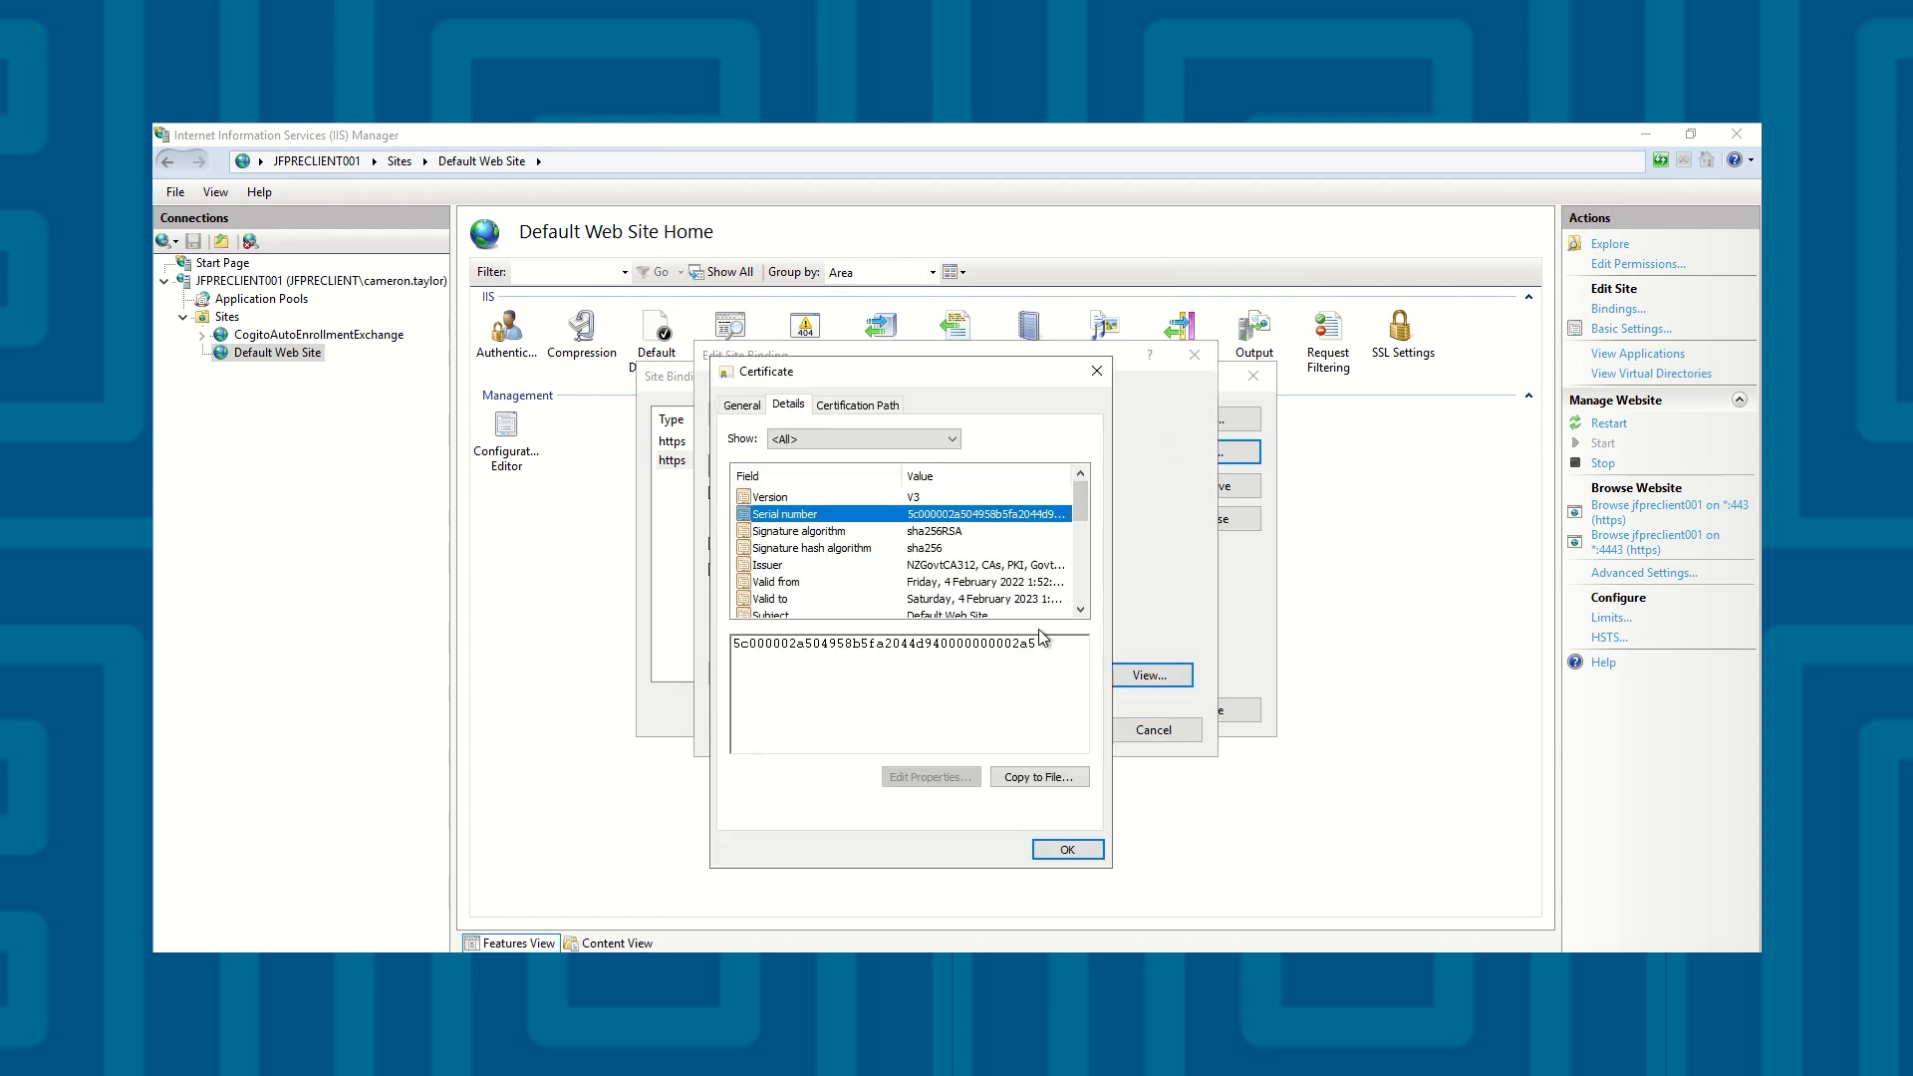
pyautogui.click(1067, 849)
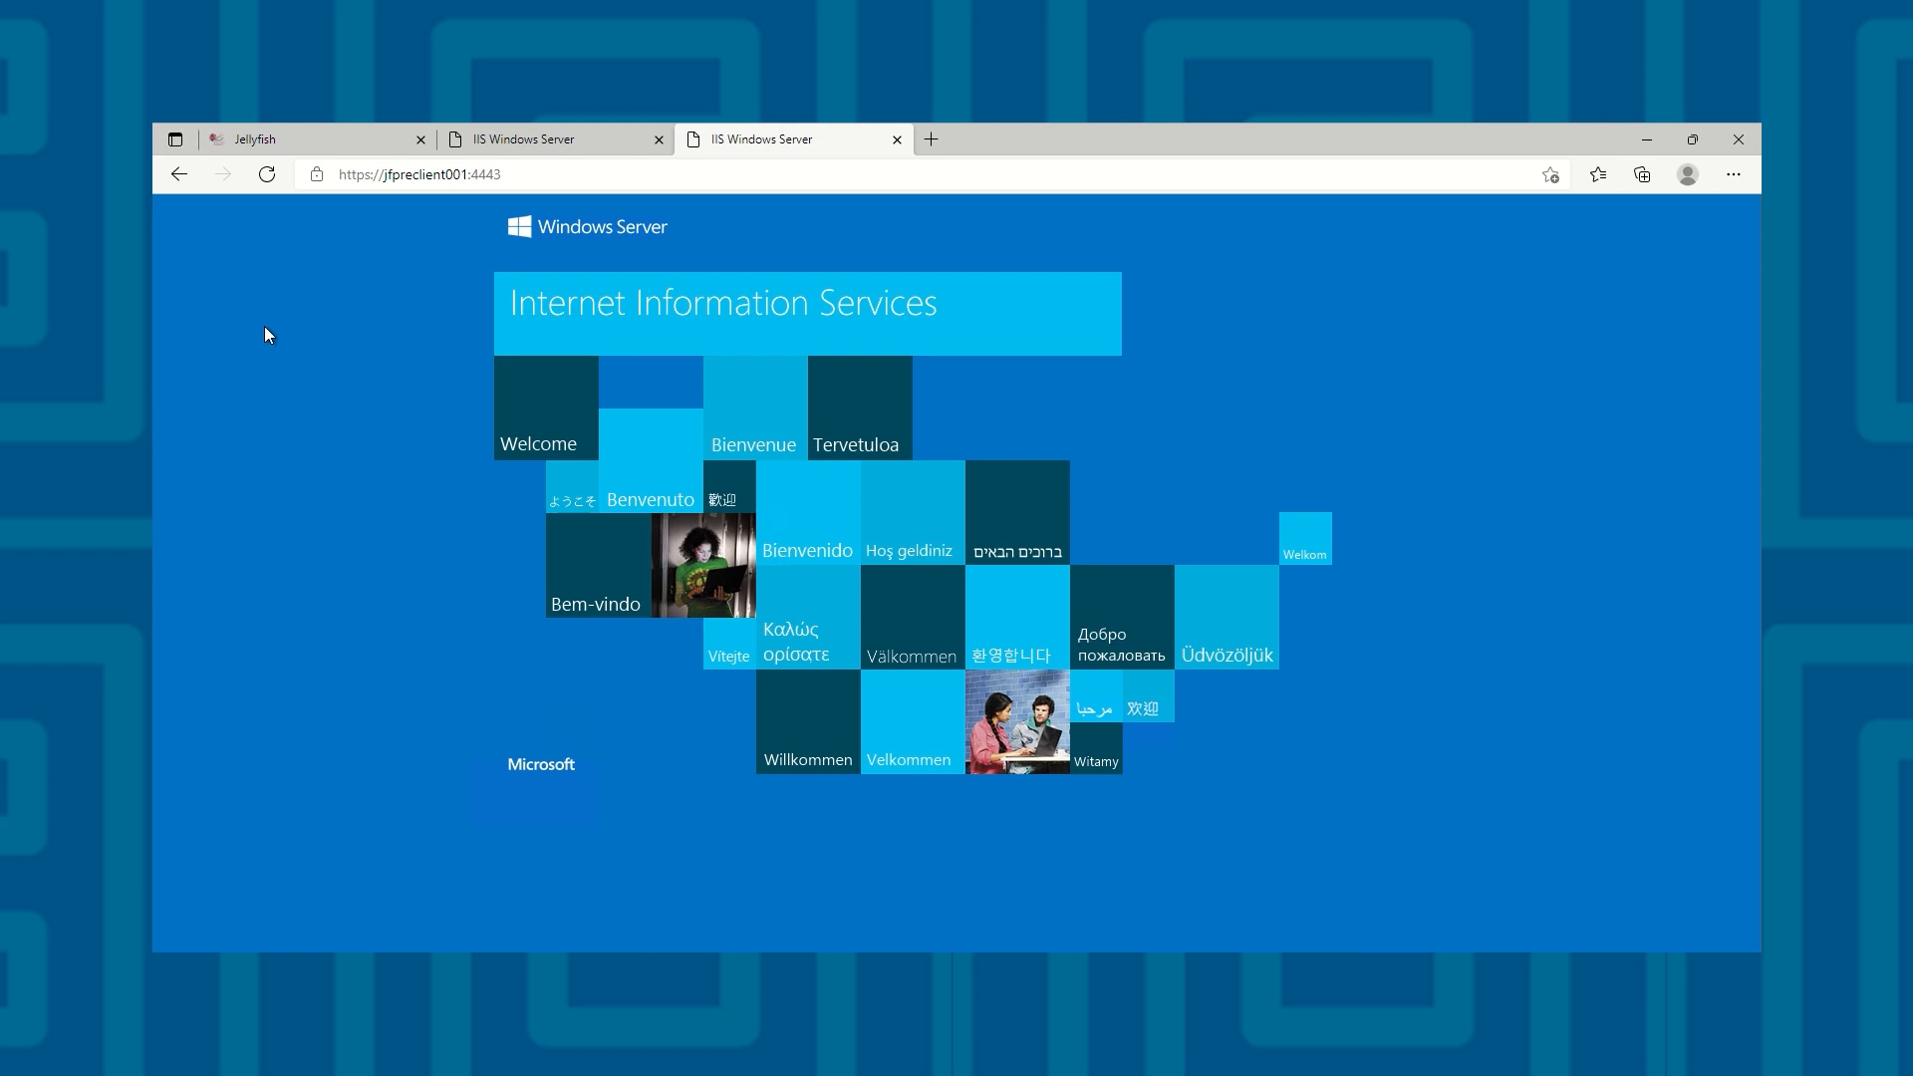
pyautogui.click(312, 186)
pyautogui.click(641, 243)
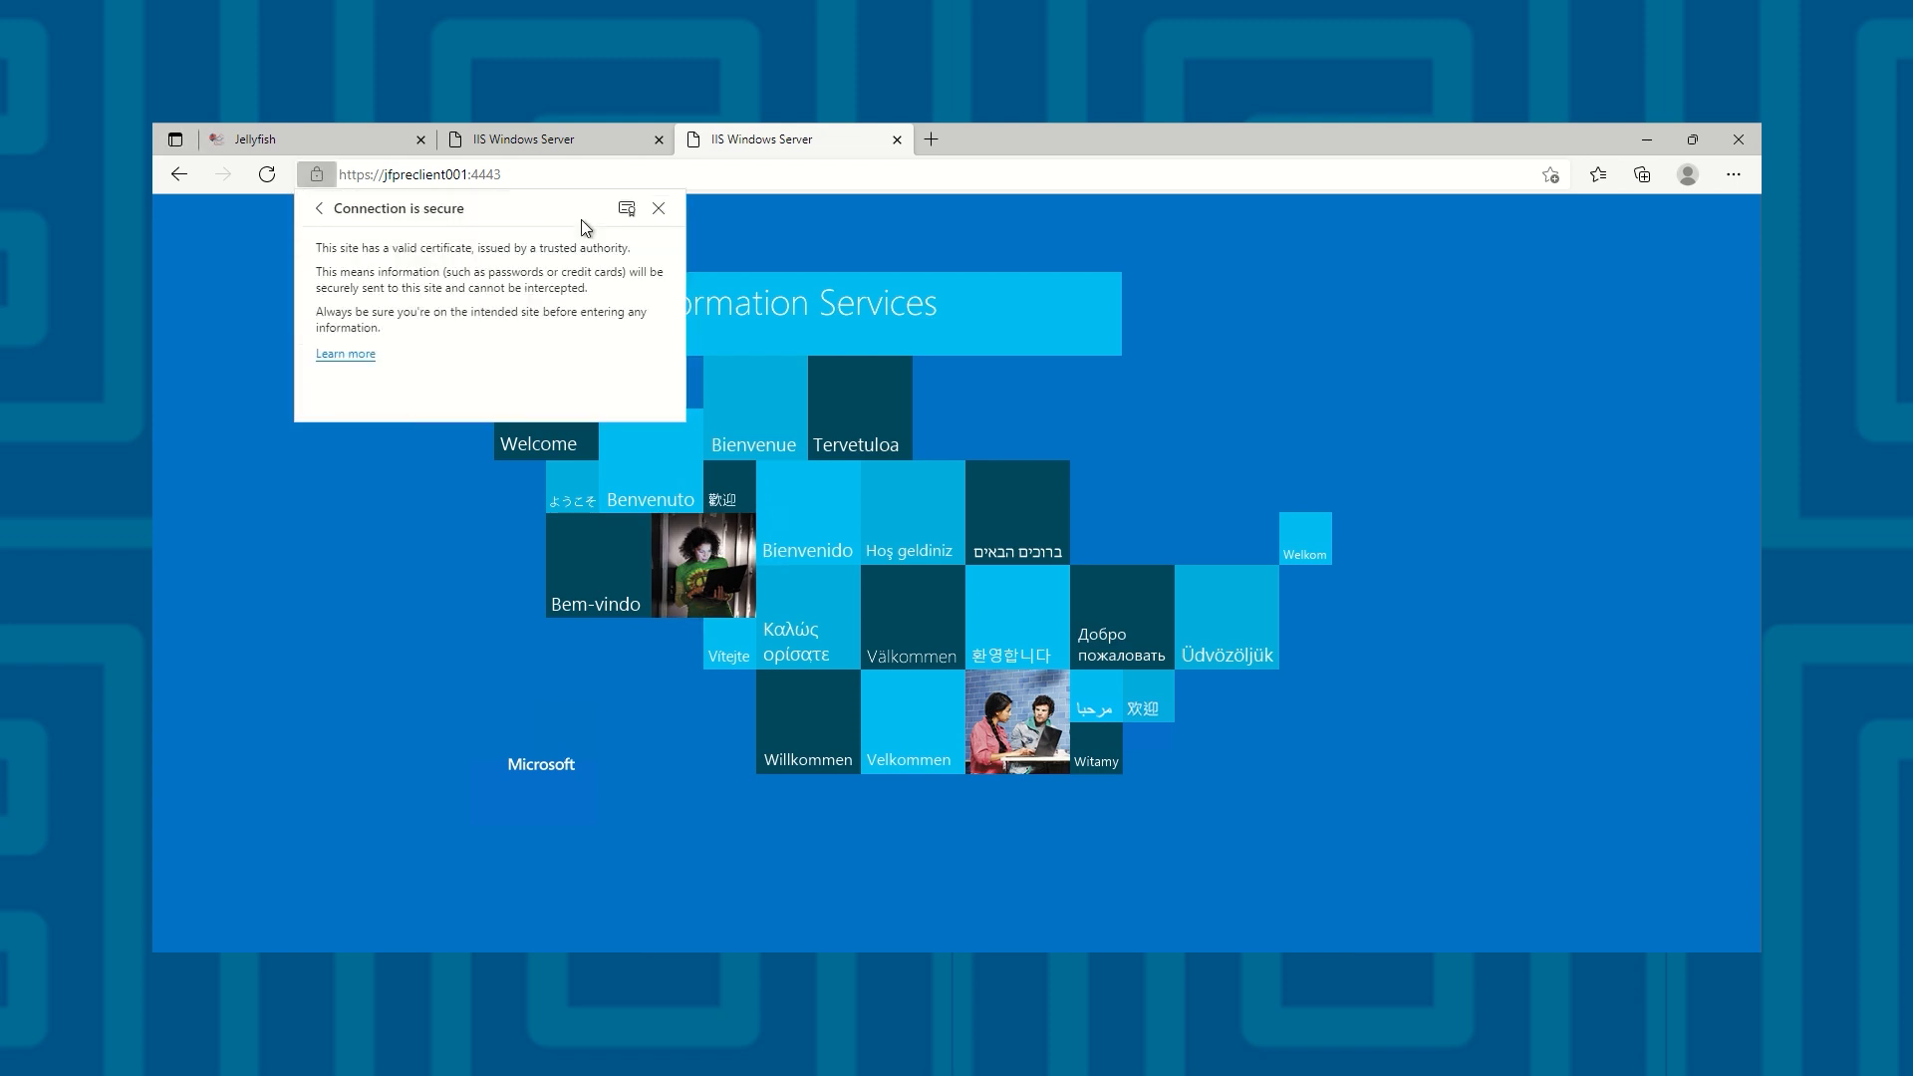
pyautogui.click(626, 204)
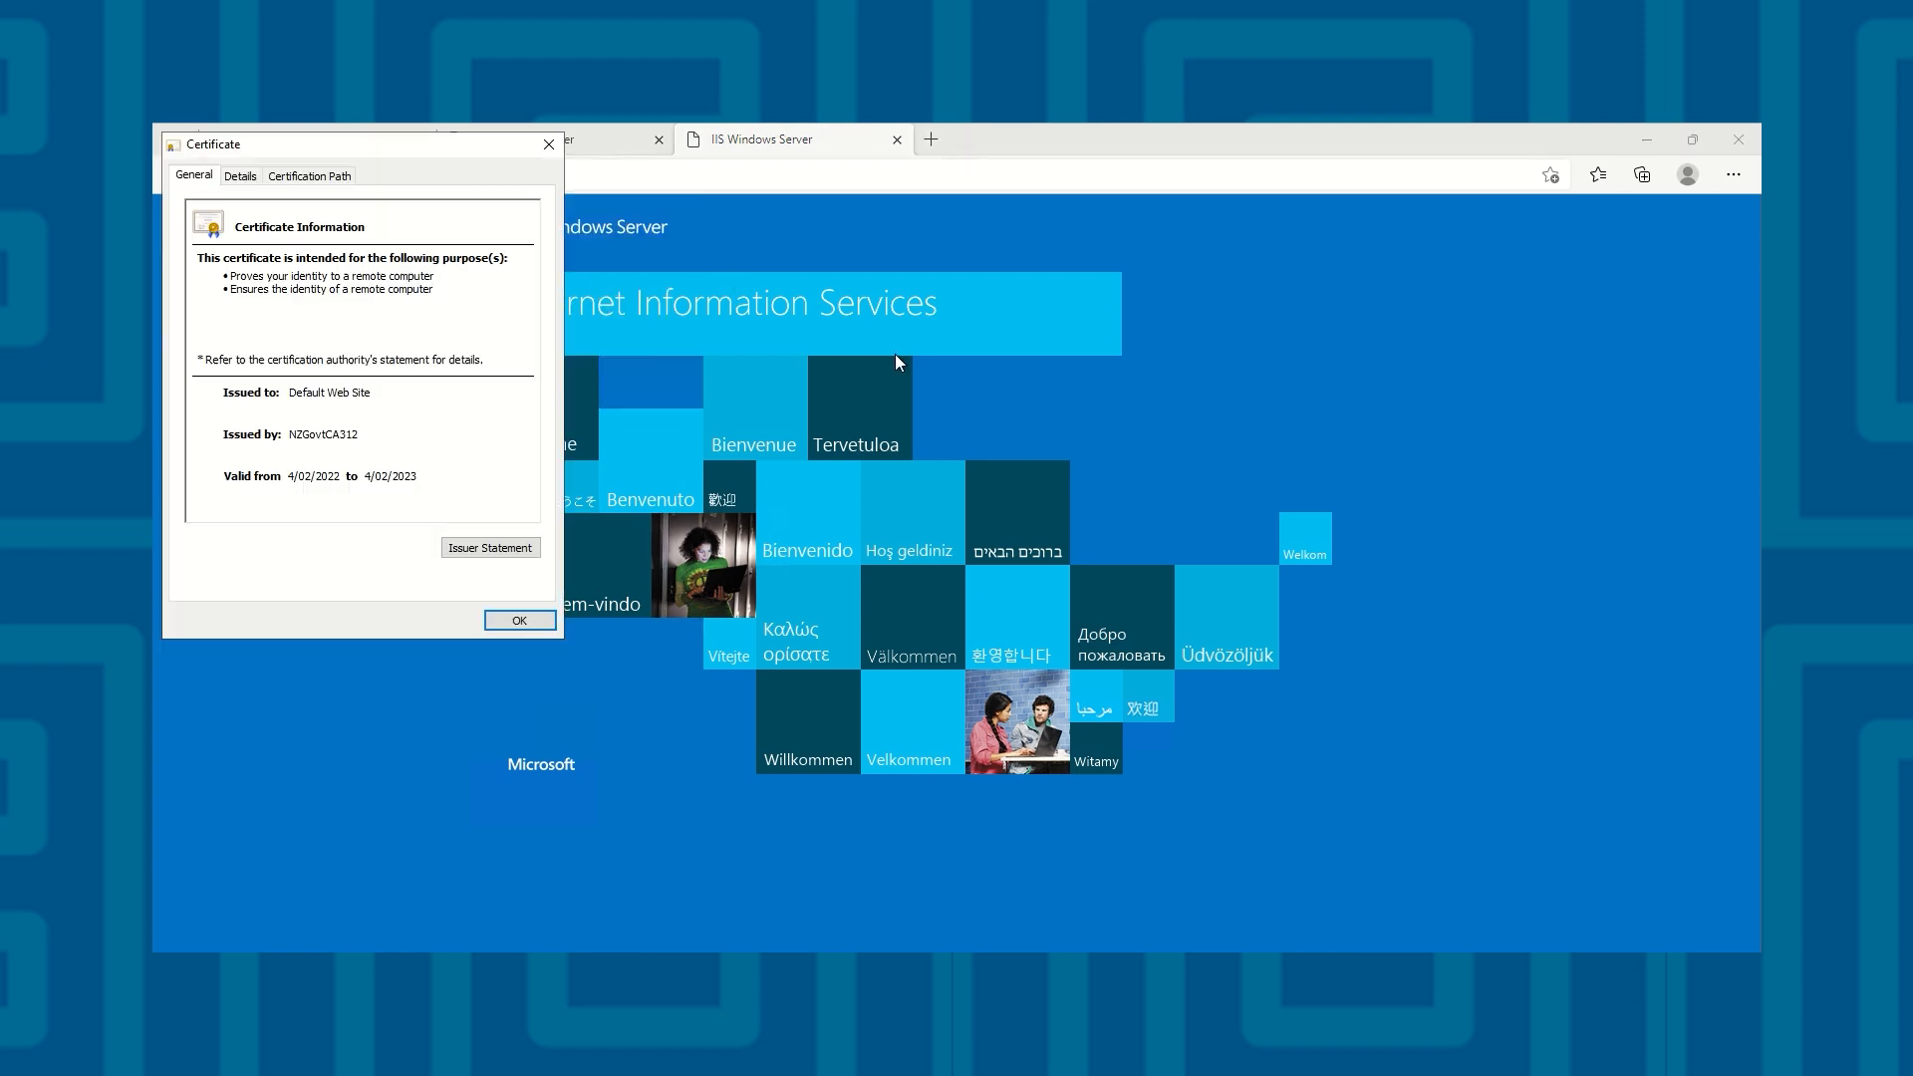
pyautogui.click(240, 175)
pyautogui.click(459, 295)
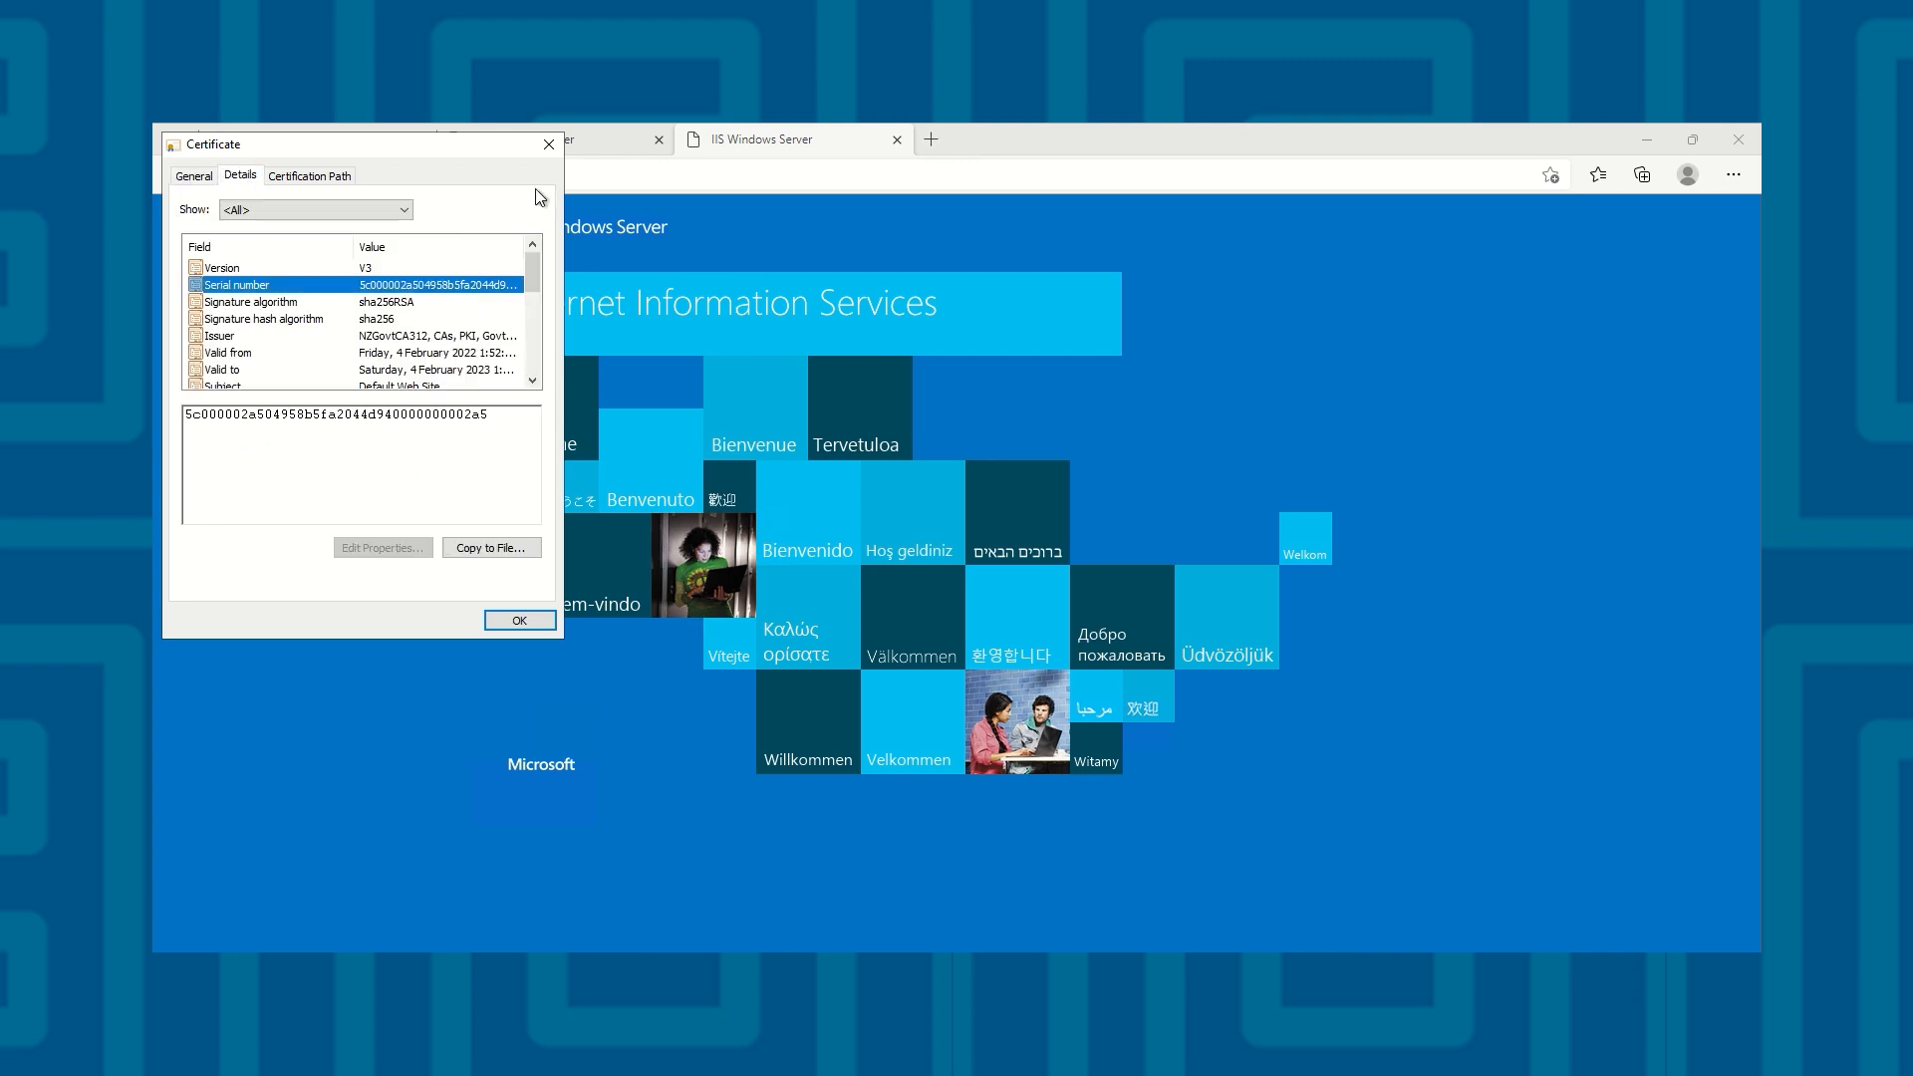
pyautogui.click(548, 146)
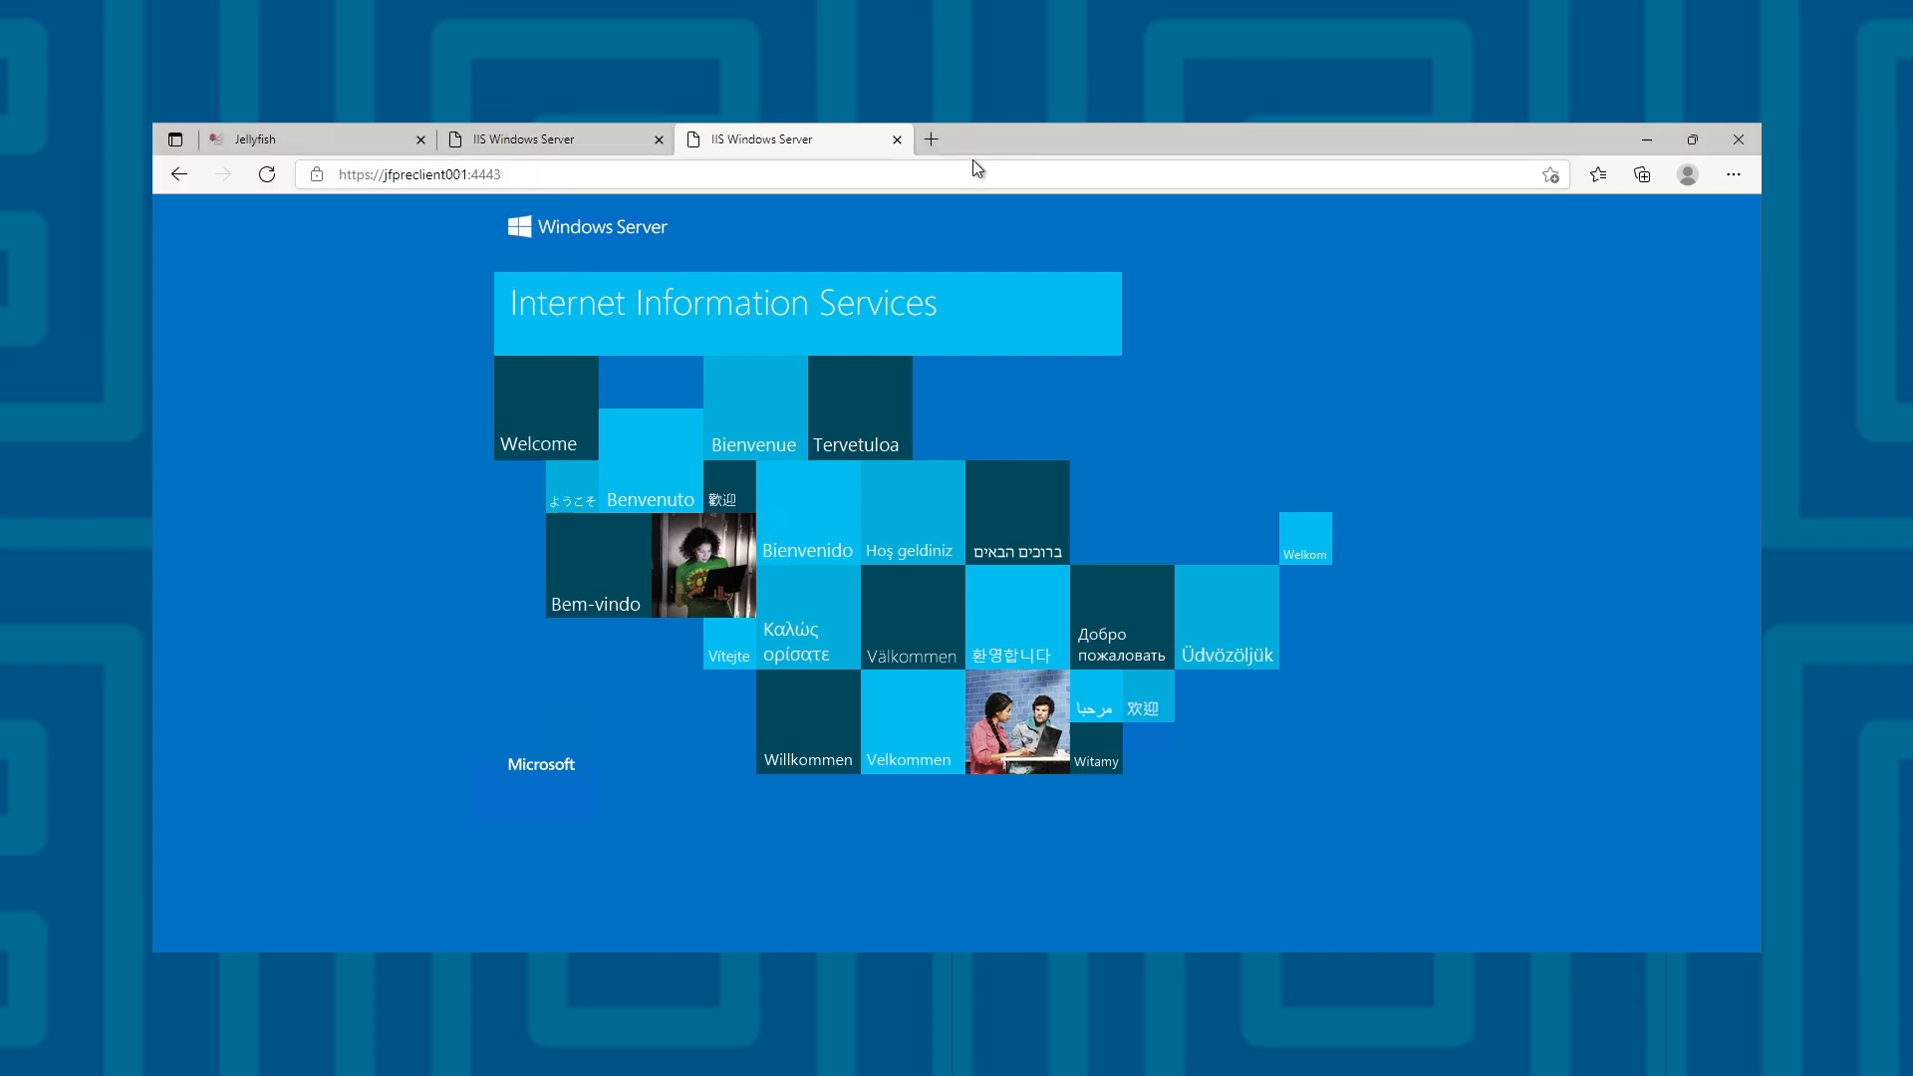